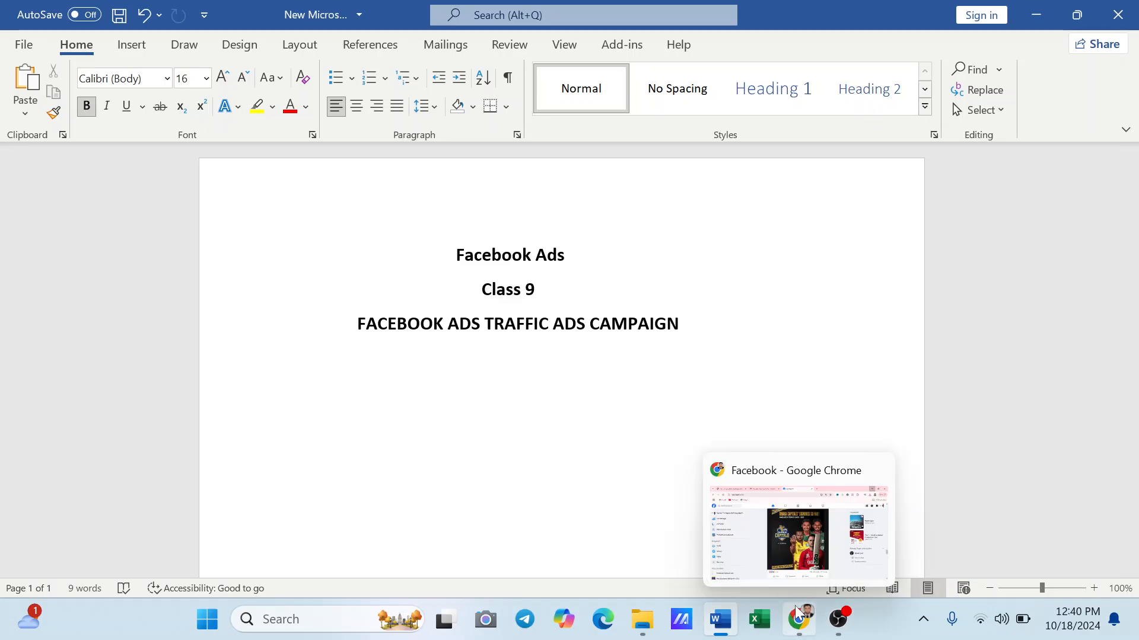
- Switch to Facebook in Chrome and start creating a new ad in Ads Manager
{"action": "left_click", "coordinate": [798, 613]}
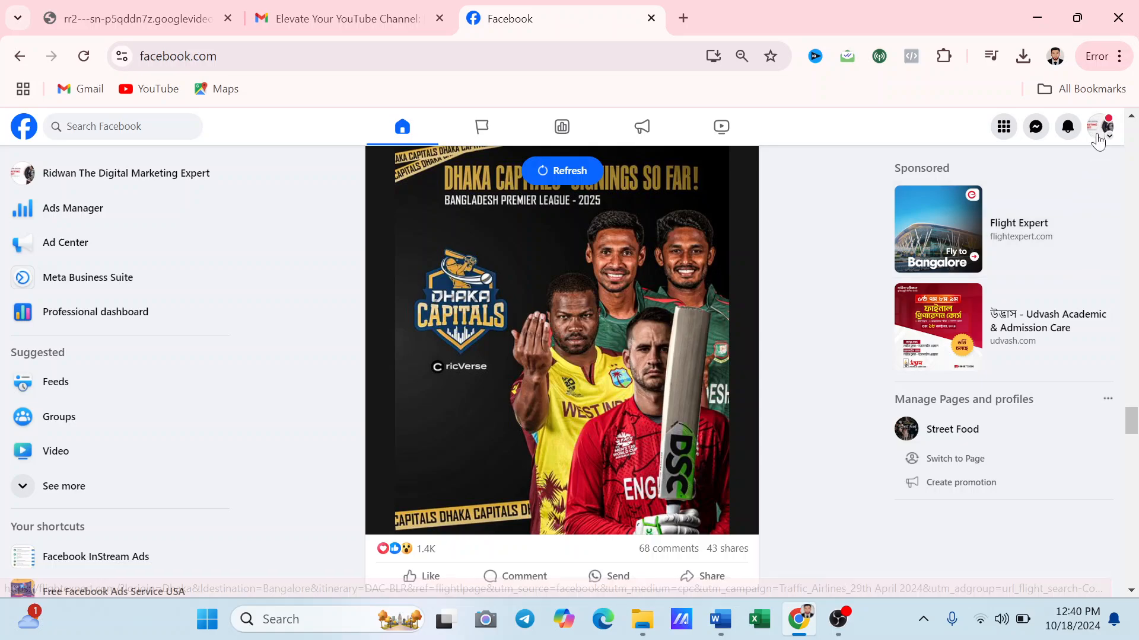
{"action": "left_click", "coordinate": [1004, 132]}
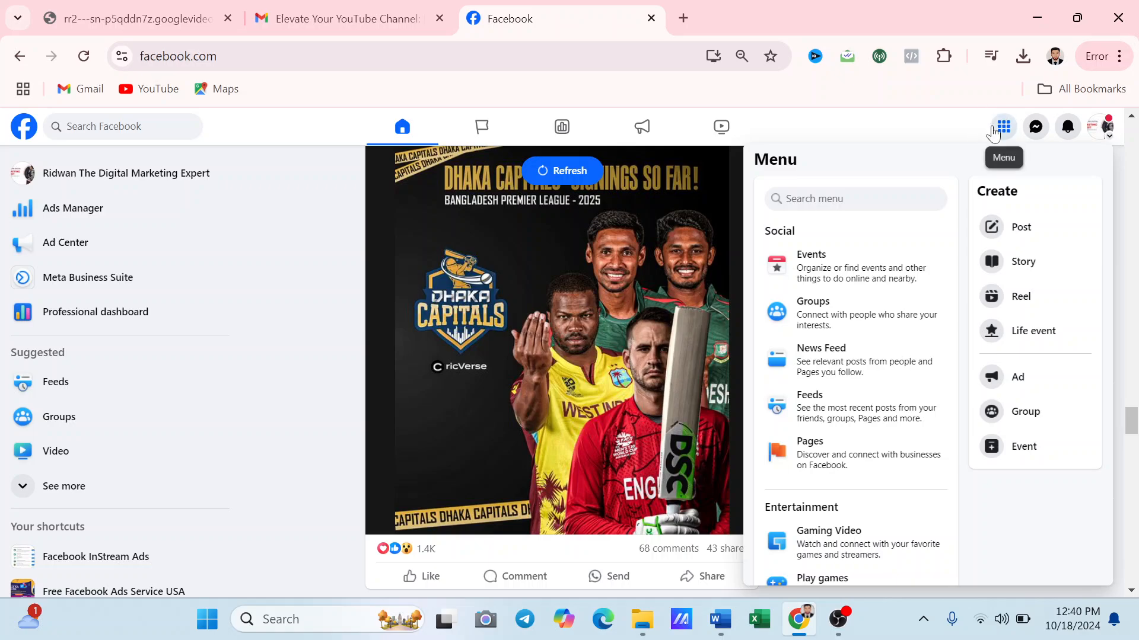
{"action": "left_click", "coordinate": [1008, 383]}
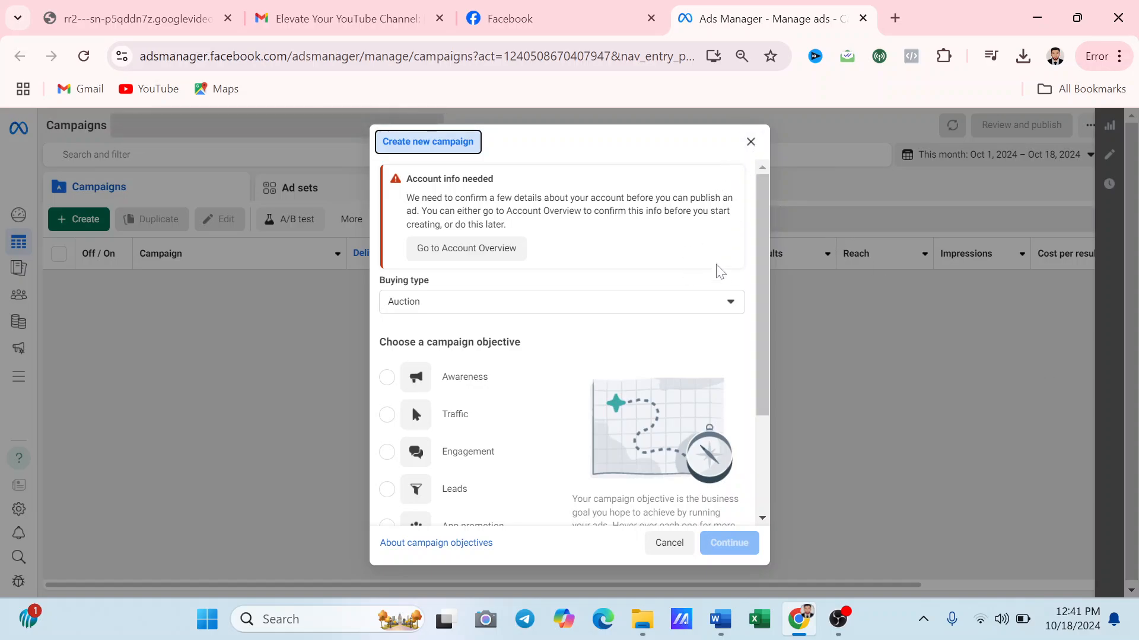
- Choose Traffic as the new campaign's objective, review what it is good for, and continue to the campaign setup
{"action": "scroll", "coordinate": [719, 272], "scroll_direction": "down", "scroll_amount": 3}
{"action": "scroll", "coordinate": [720, 271], "scroll_direction": "up", "scroll_amount": 3}
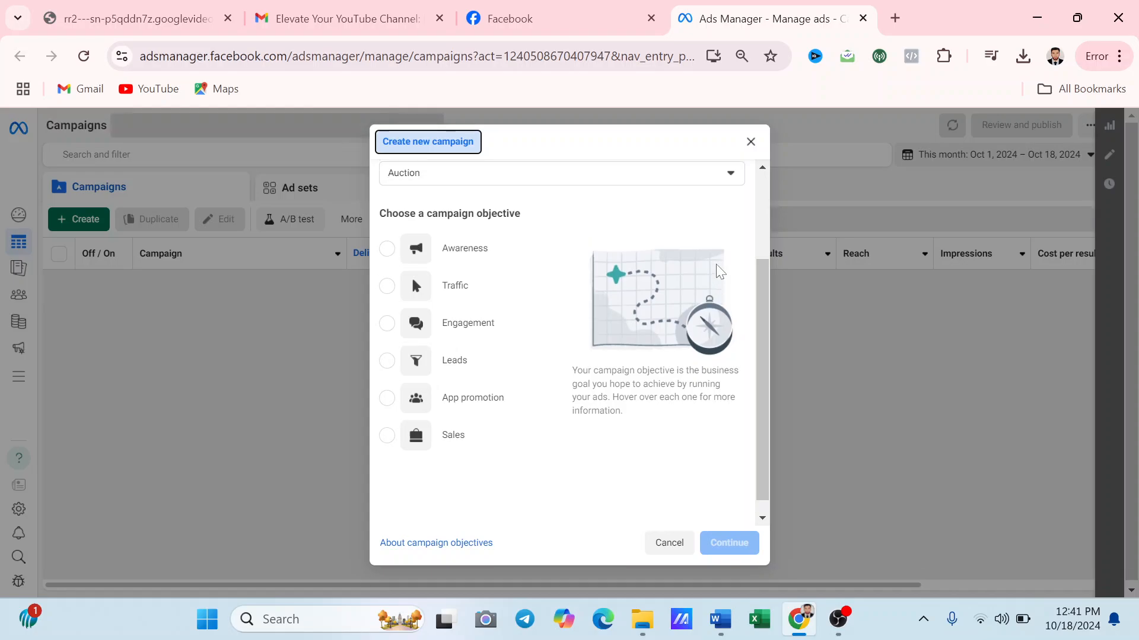
{"action": "scroll", "coordinate": [720, 272], "scroll_direction": "down", "scroll_amount": 3}
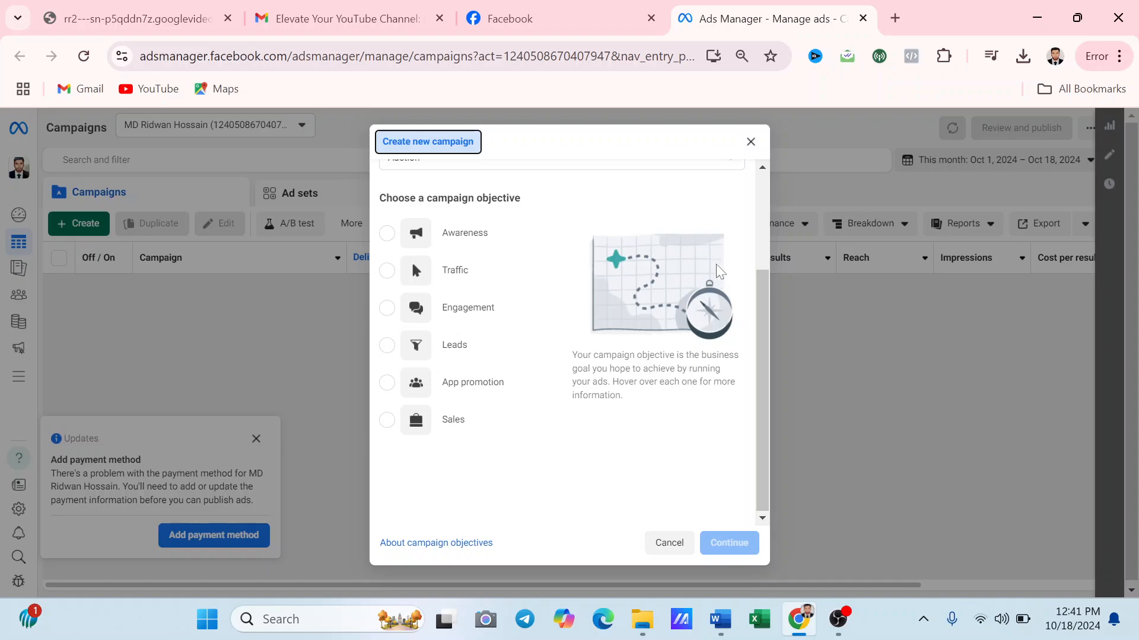
{"action": "left_click", "coordinate": [386, 273]}
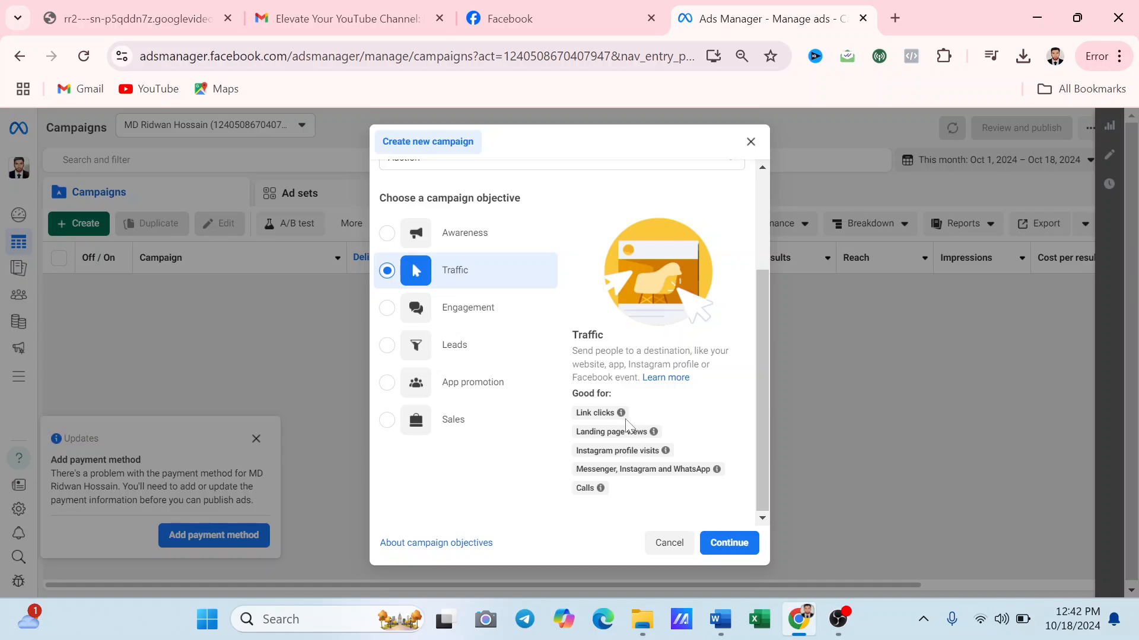
{"action": "mouse_move", "coordinate": [653, 438]}
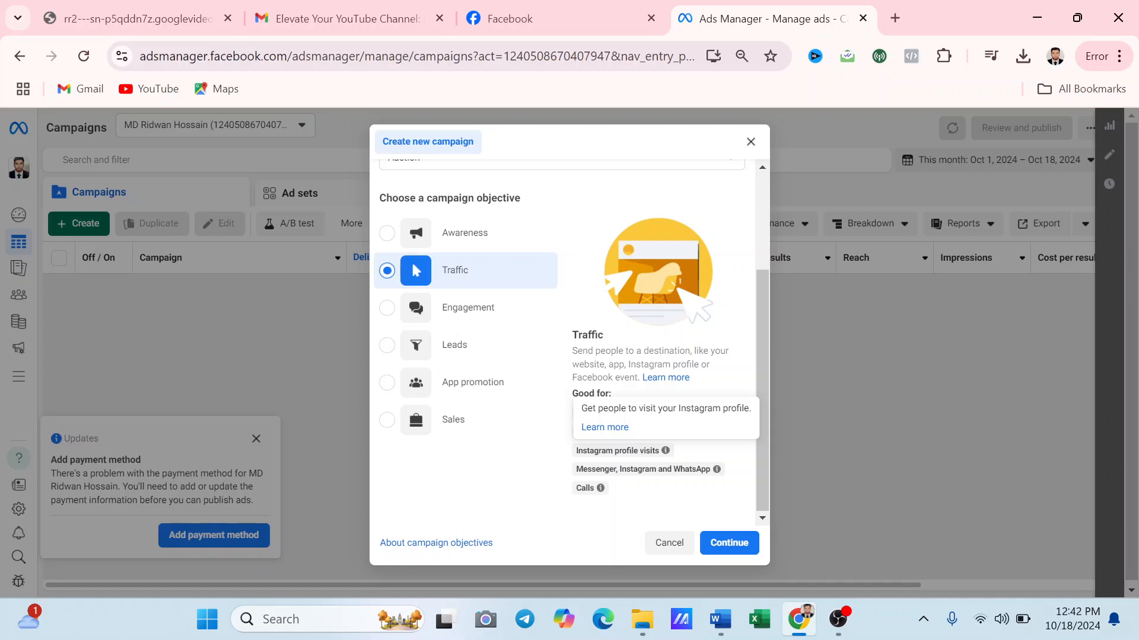
{"action": "mouse_move", "coordinate": [716, 469]}
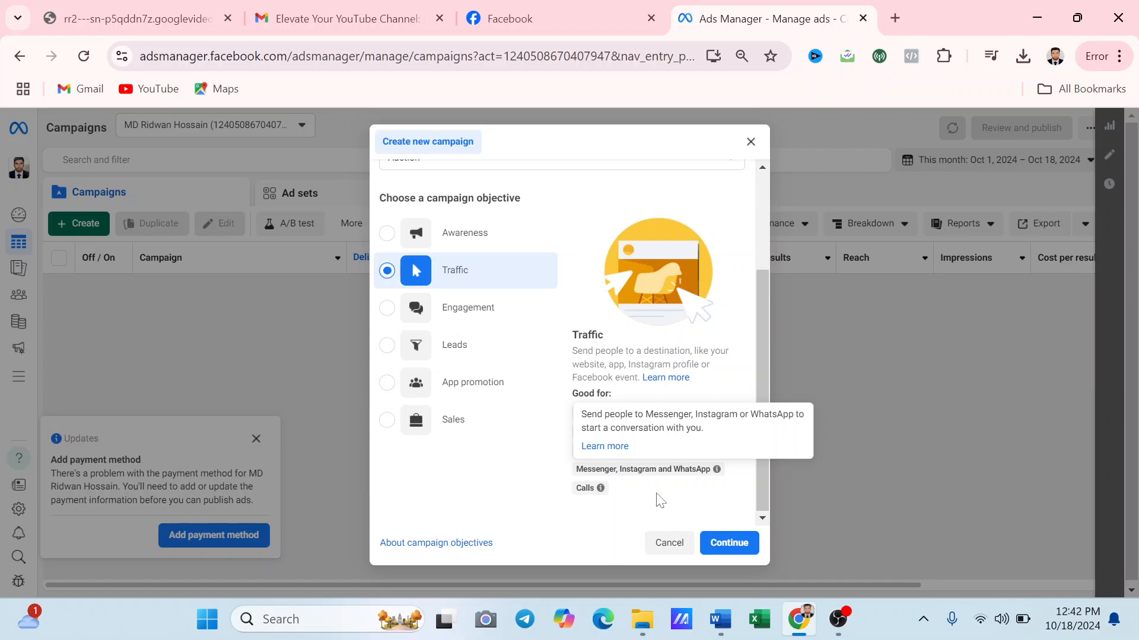
{"action": "mouse_move", "coordinate": [587, 495]}
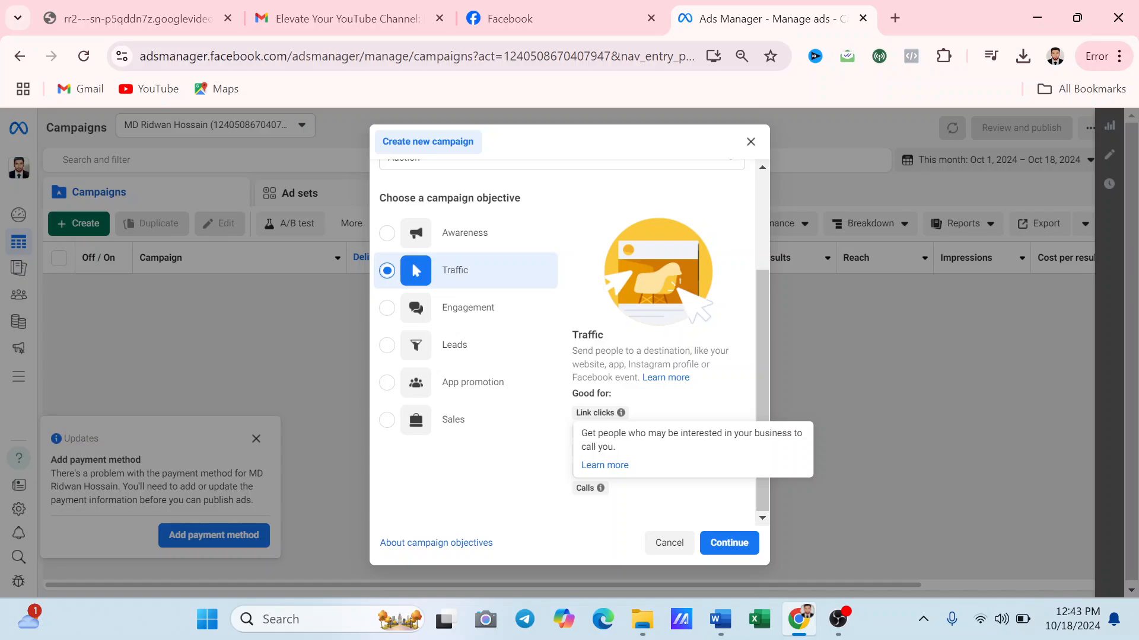
{"action": "left_click", "coordinate": [734, 540]}
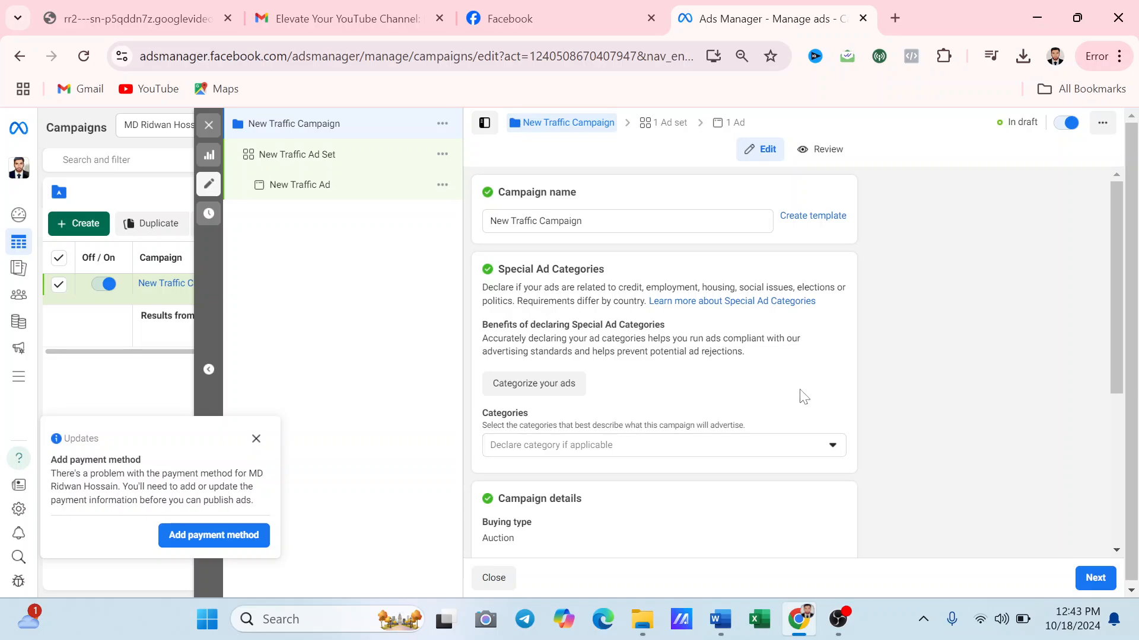
- Rename the campaign as "Traffic Ads Campaign"
{"action": "left_click", "coordinate": [605, 223]}
{"action": "key", "text": "ctrl+a"}
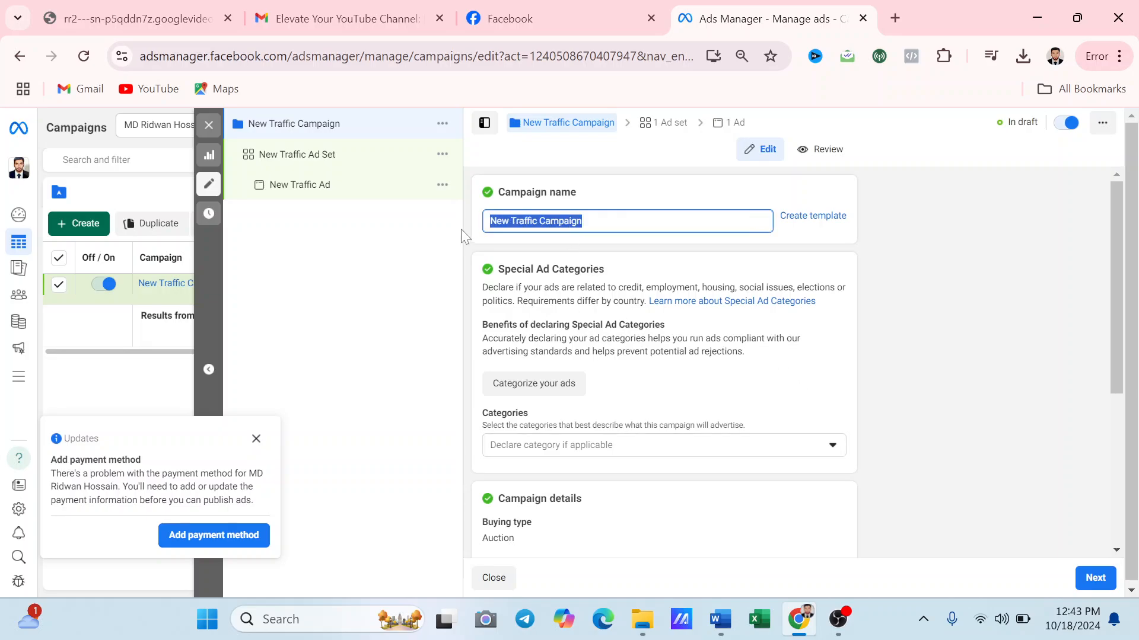
{"action": "key", "text": "BackSpace"}
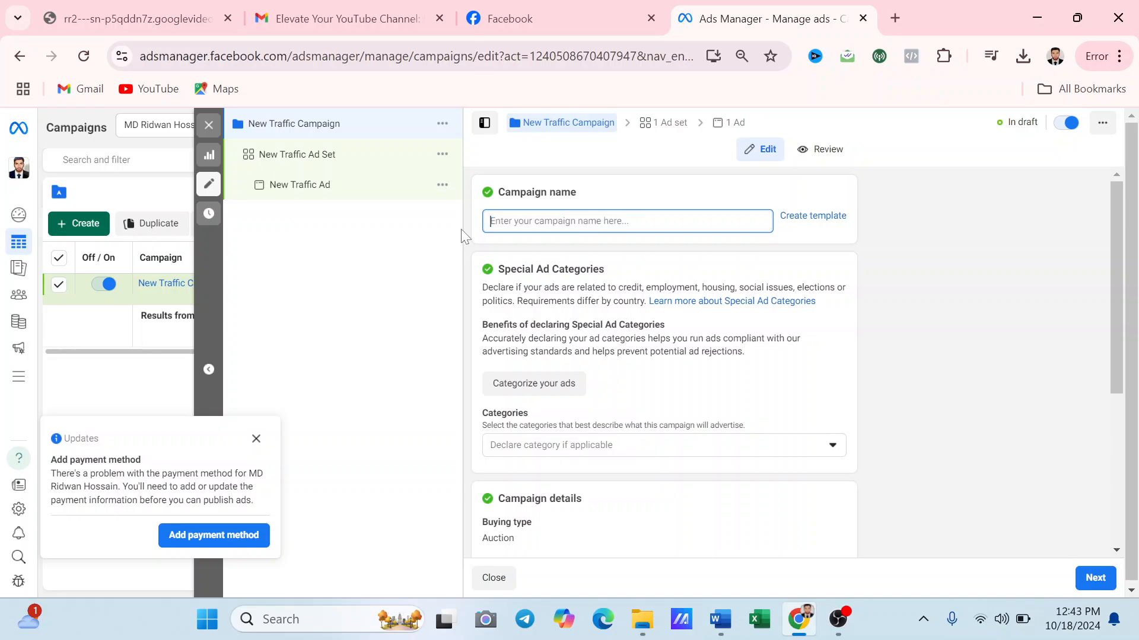
{"action": "type", "text": "tRAFFIC"}
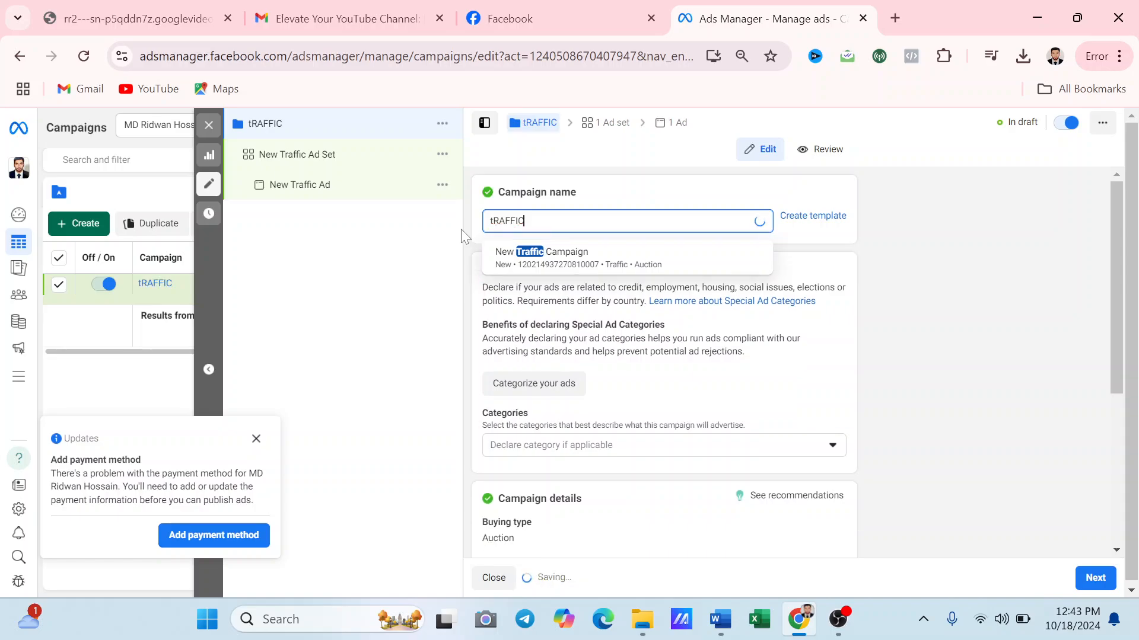
{"action": "key", "text": "ctrl+a"}
{"action": "key", "text": "BackSpace"}
{"action": "type", "text": "t"}
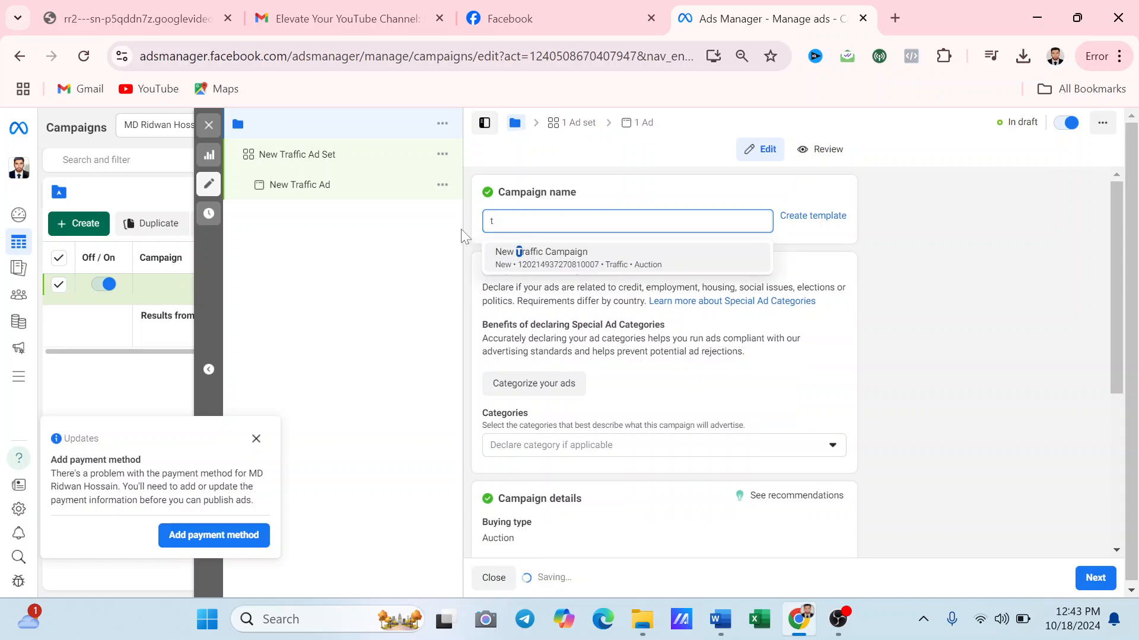
{"action": "key", "text": "BackSpace"}
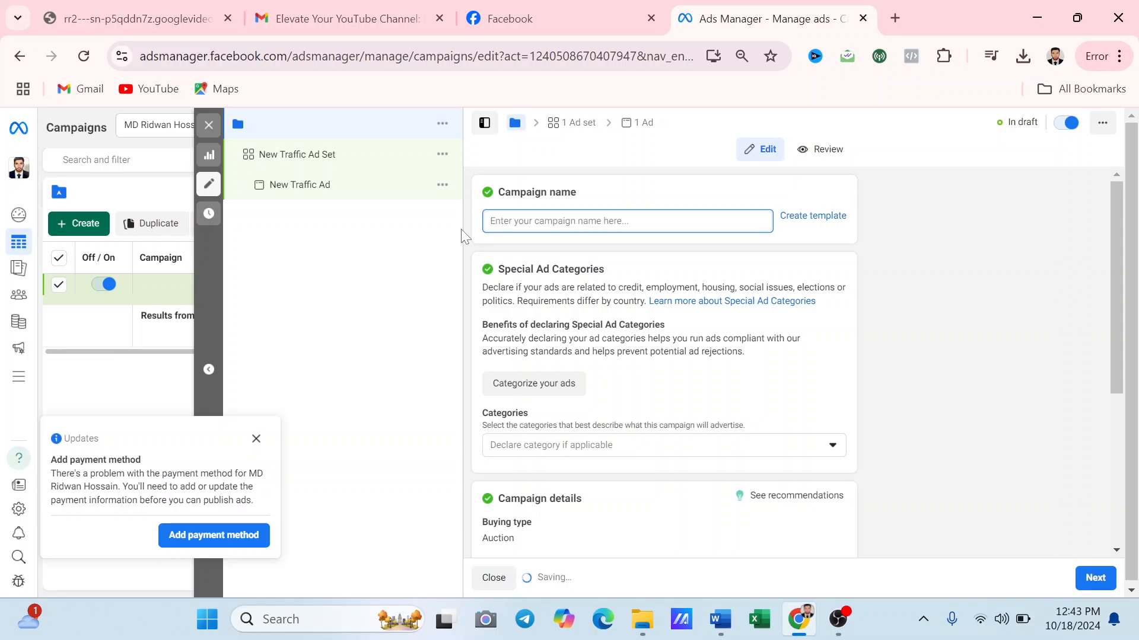
{"action": "type", "text": "Traffic"}
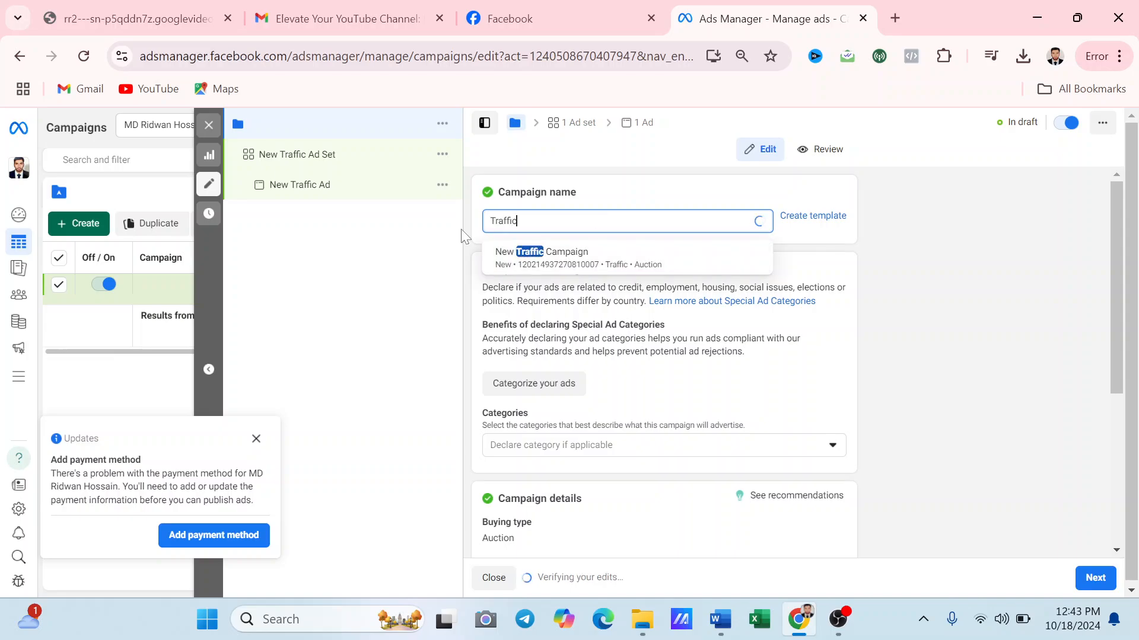
{"action": "type", "text": " Ads"}
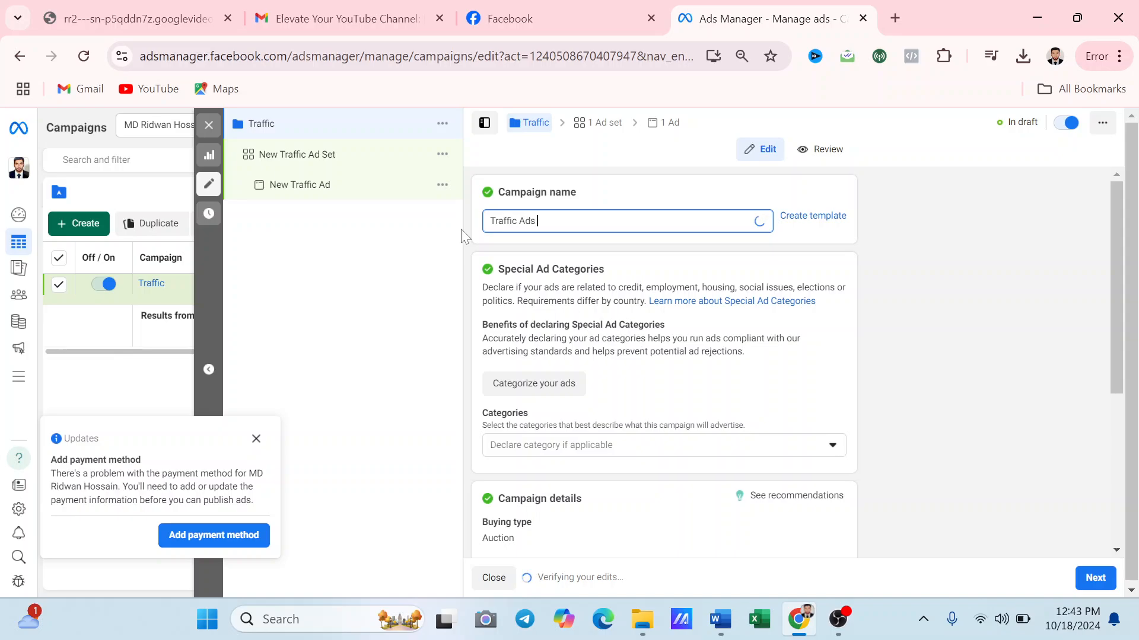
{"action": "type", "text": " Cam"}
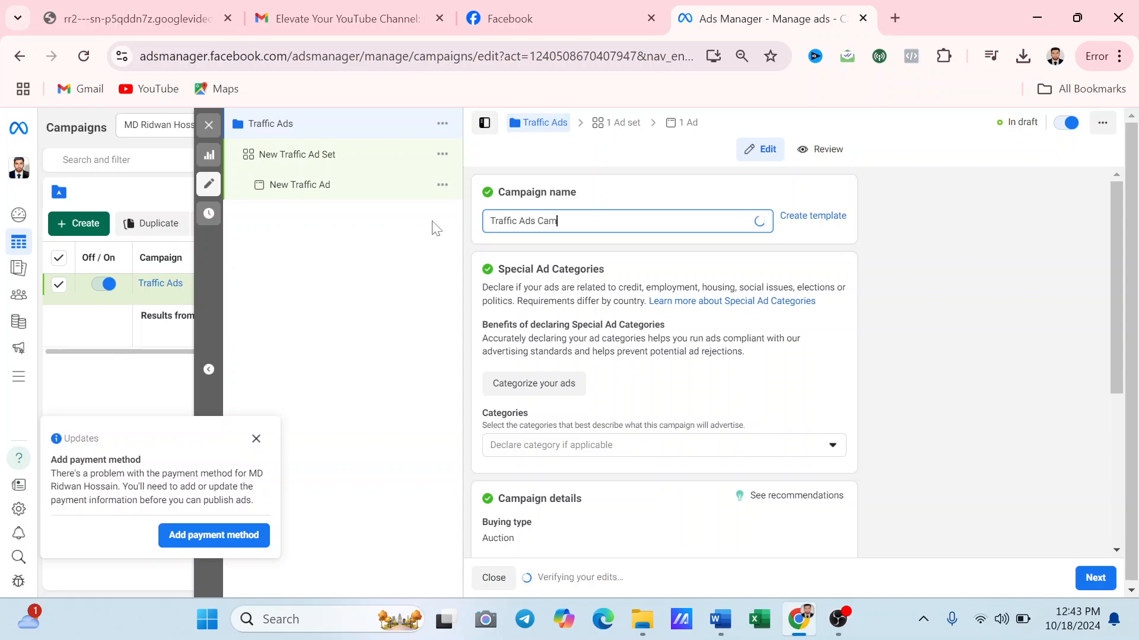
{"action": "type", "text": "paign"}
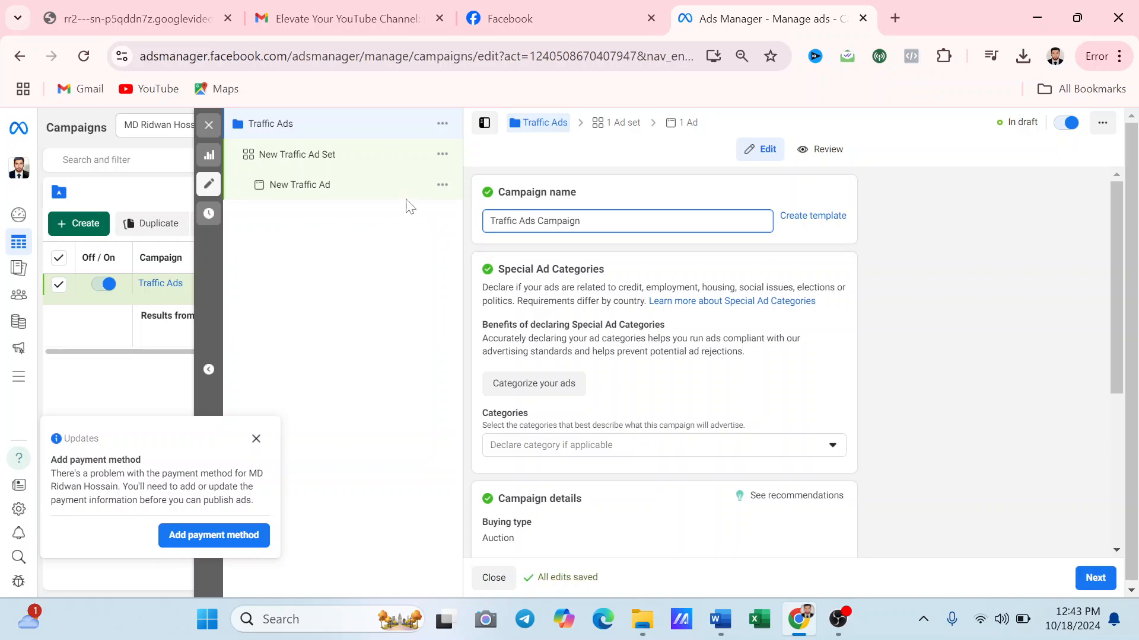
- Copy the full campaign name text for reuse
{"action": "left_click_drag", "start_coordinate": [581, 221], "coordinate": [491, 221]}
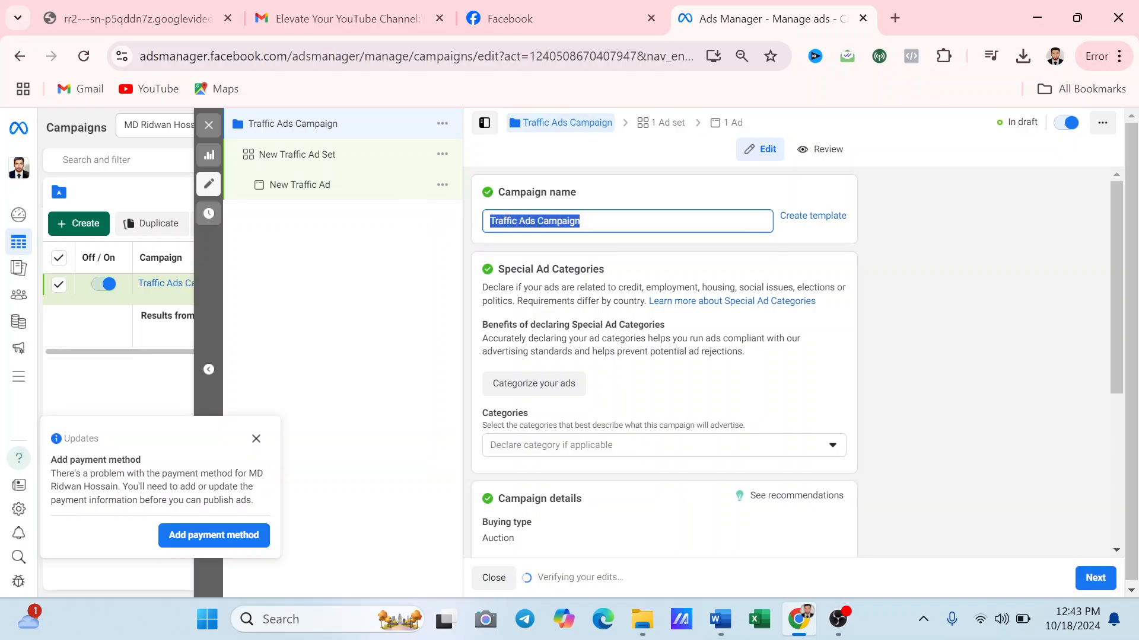
{"action": "right_click", "coordinate": [498, 220]}
{"action": "left_click", "coordinate": [567, 303]}
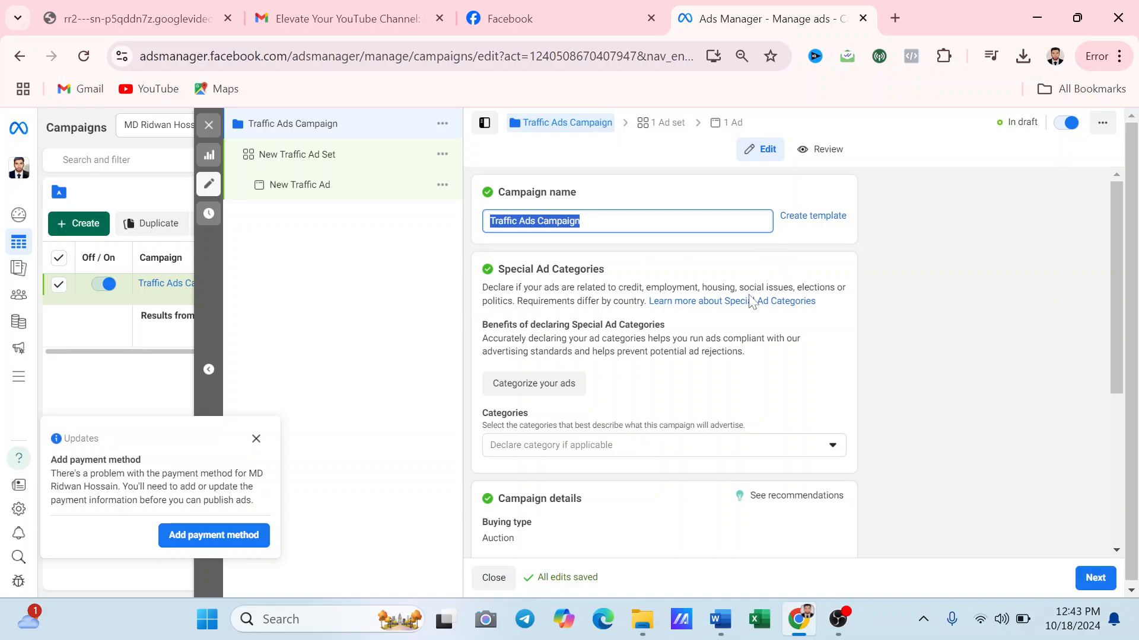
- Expand the additional campaign details options and turn on Advantage campaign budget
{"action": "scroll", "coordinate": [681, 325], "scroll_direction": "down", "scroll_amount": 3}
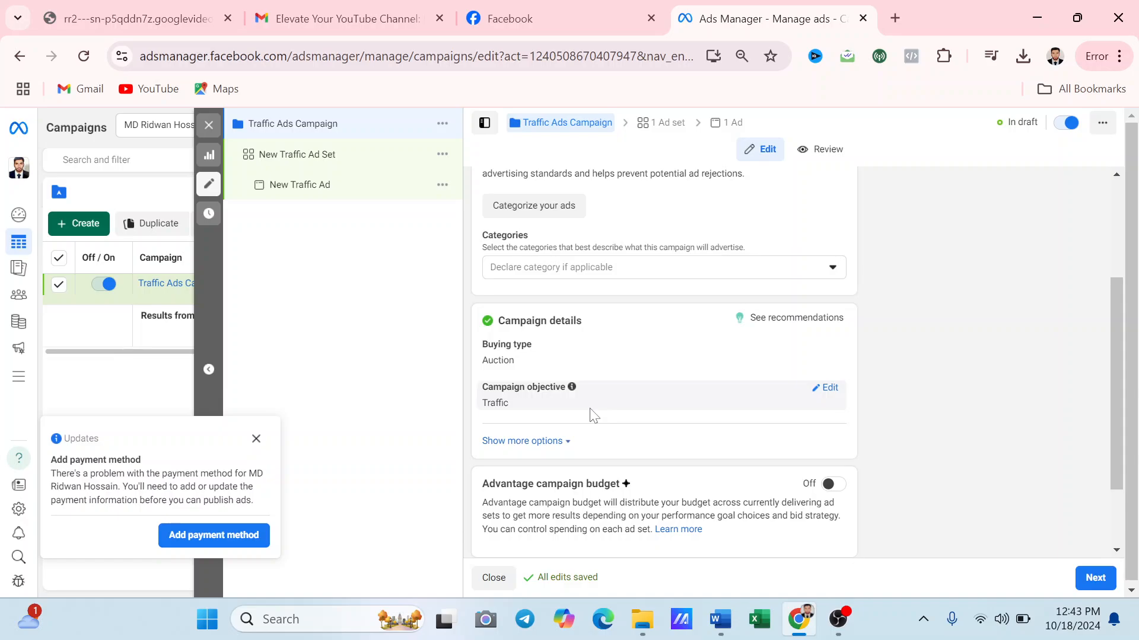
{"action": "left_click", "coordinate": [568, 443]}
{"action": "scroll", "coordinate": [873, 412], "scroll_direction": "down", "scroll_amount": 2}
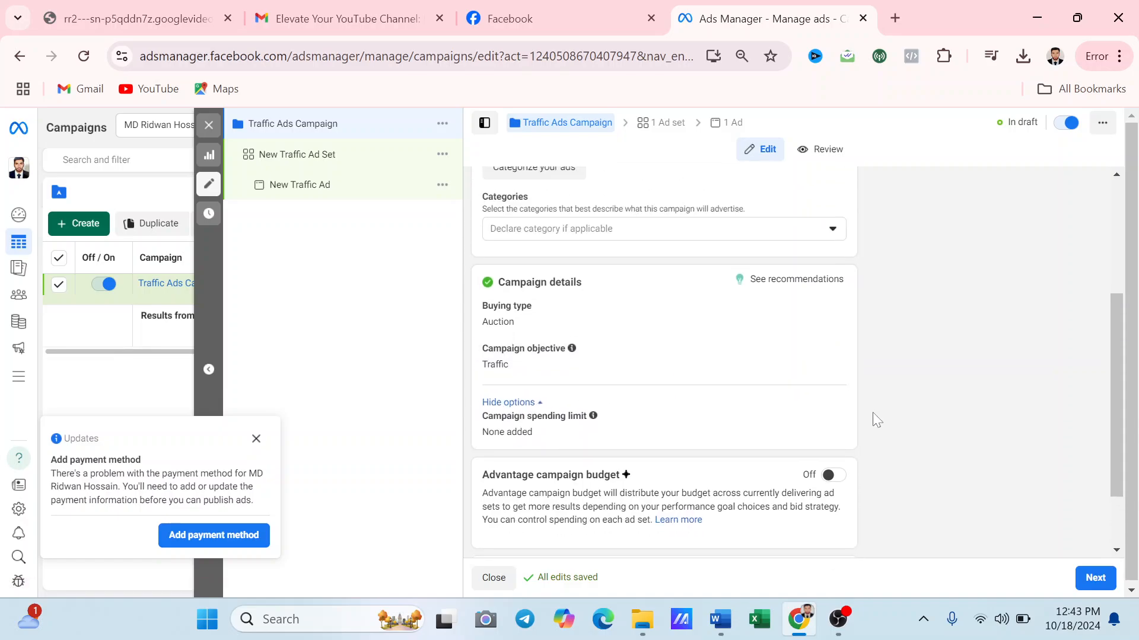
{"action": "scroll", "coordinate": [866, 418], "scroll_direction": "down", "scroll_amount": 1}
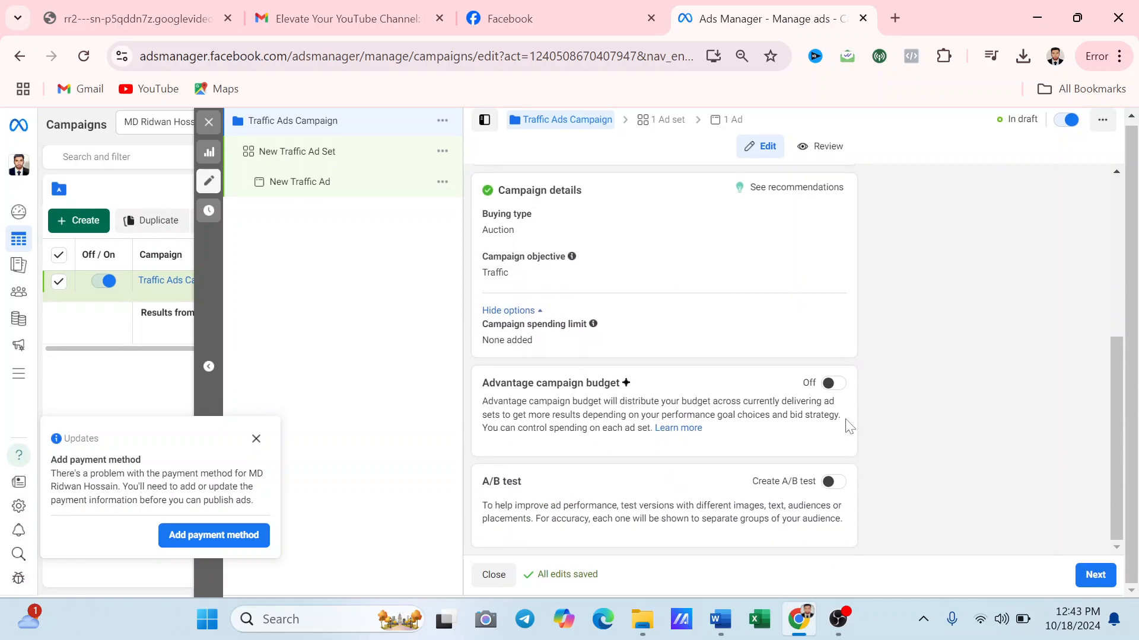
{"action": "left_click", "coordinate": [833, 383]}
{"action": "scroll", "coordinate": [830, 398], "scroll_direction": "down", "scroll_amount": 1}
{"action": "scroll", "coordinate": [745, 402], "scroll_direction": "down", "scroll_amount": 2}
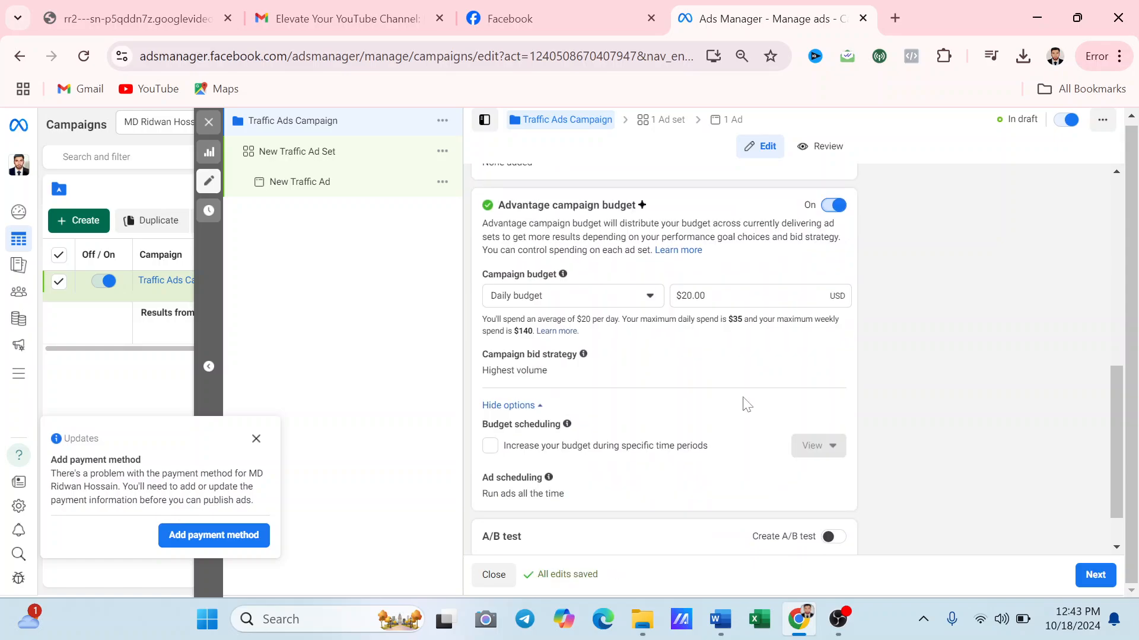
- Try the Lifetime budget type for the campaign budget and return it to Daily budget
{"action": "left_click", "coordinate": [651, 297]}
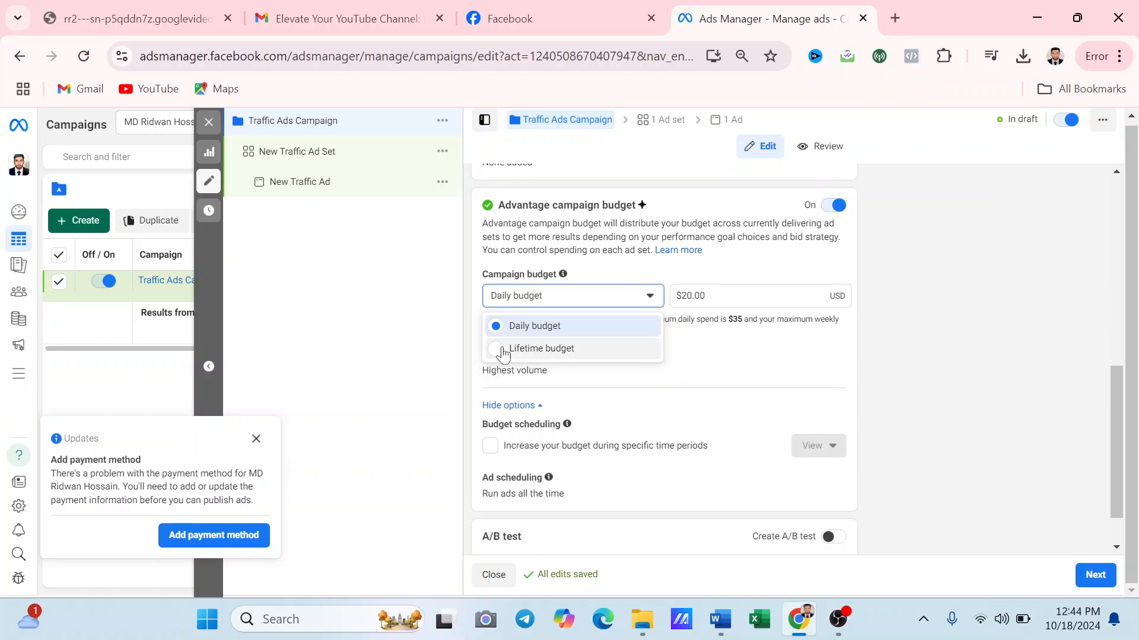
{"action": "left_click", "coordinate": [796, 339]}
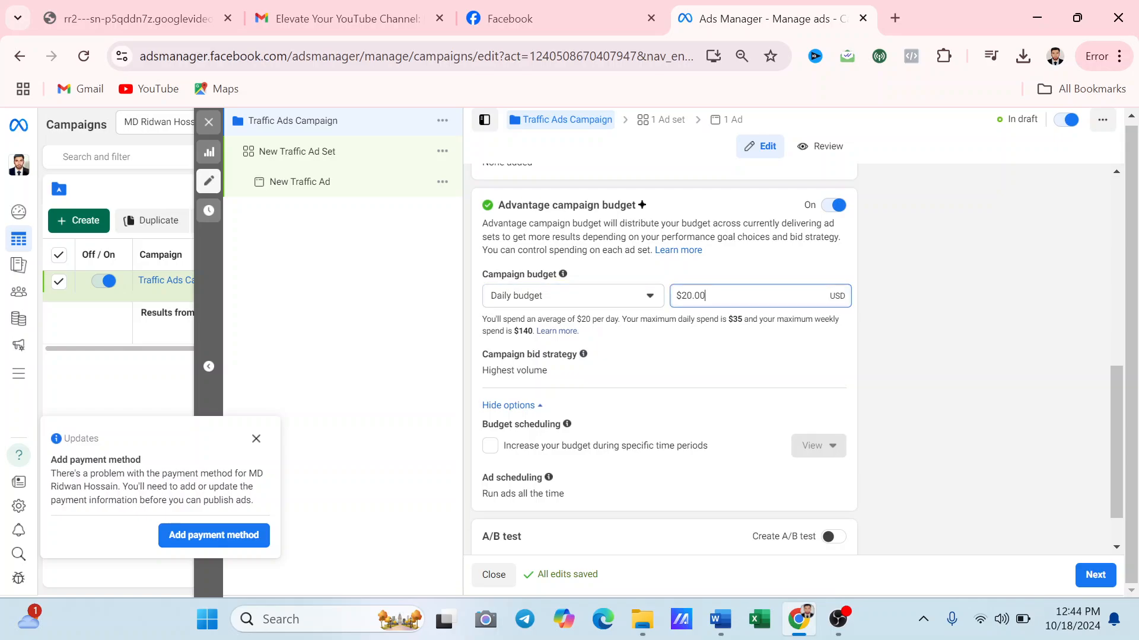
{"action": "left_click", "coordinate": [645, 302]}
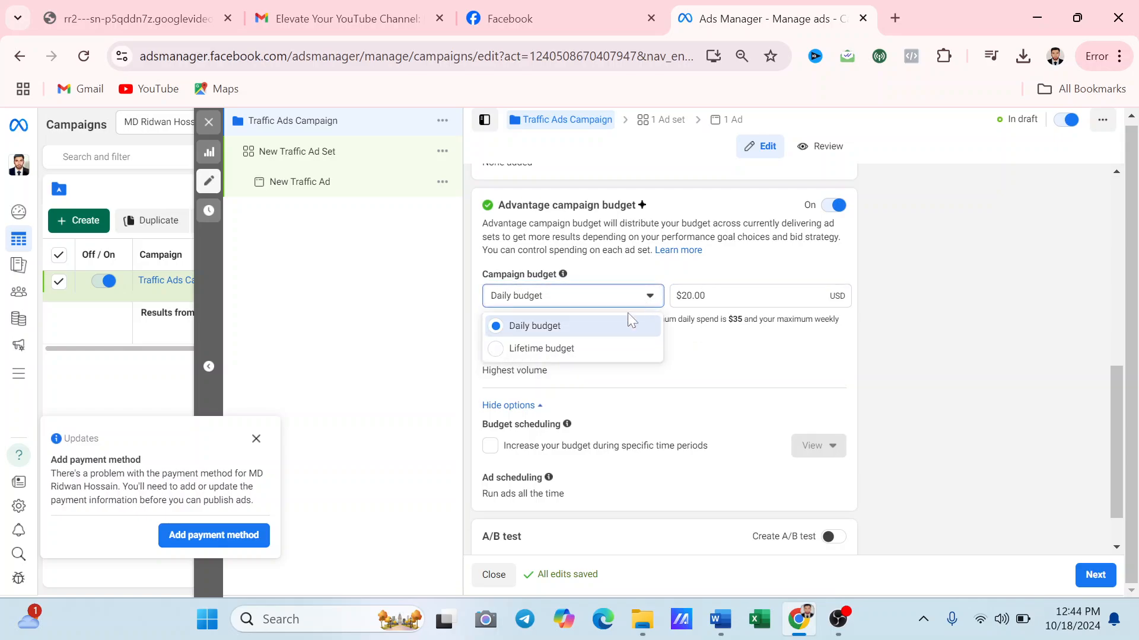
{"action": "left_click", "coordinate": [496, 348]}
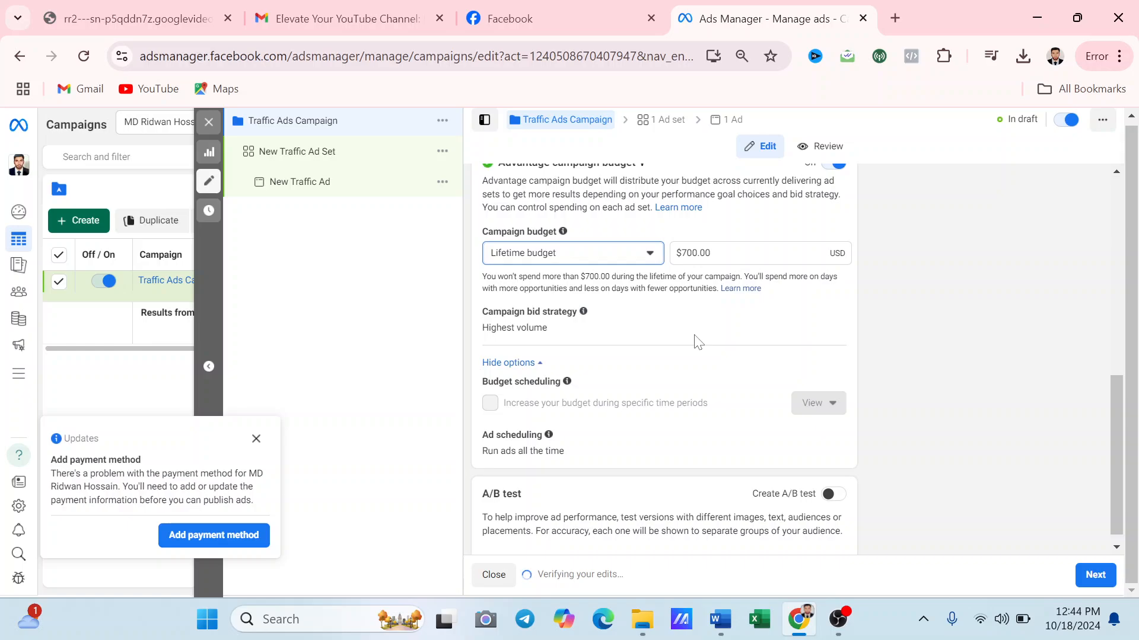
{"action": "scroll", "coordinate": [696, 338], "scroll_direction": "up", "scroll_amount": 3}
{"action": "left_click", "coordinate": [720, 422]}
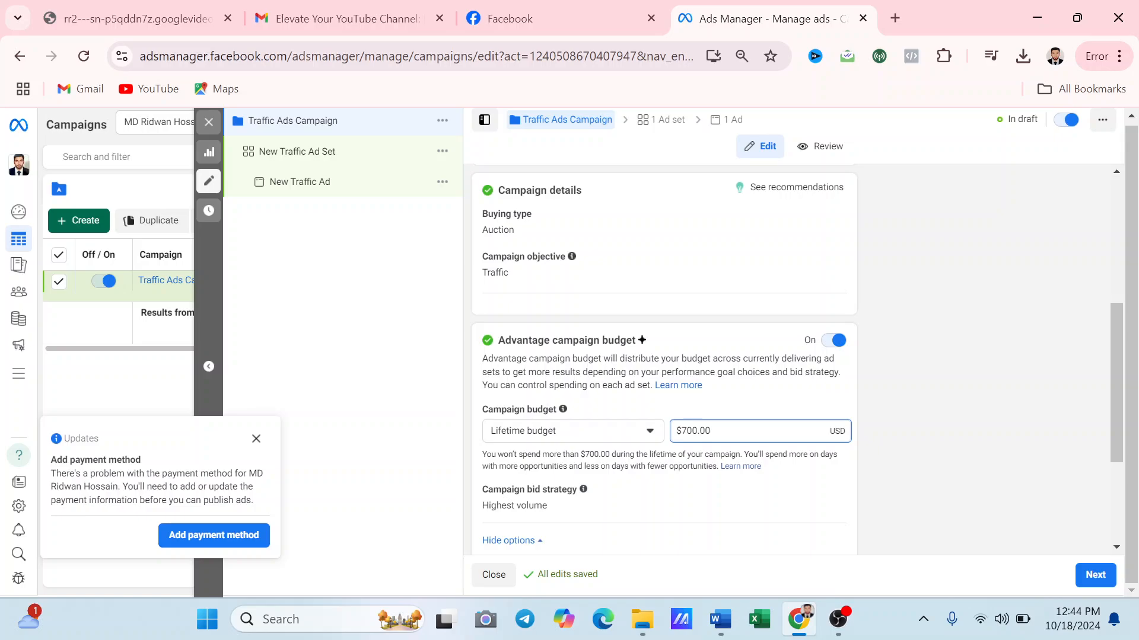
{"action": "left_click", "coordinate": [657, 439]}
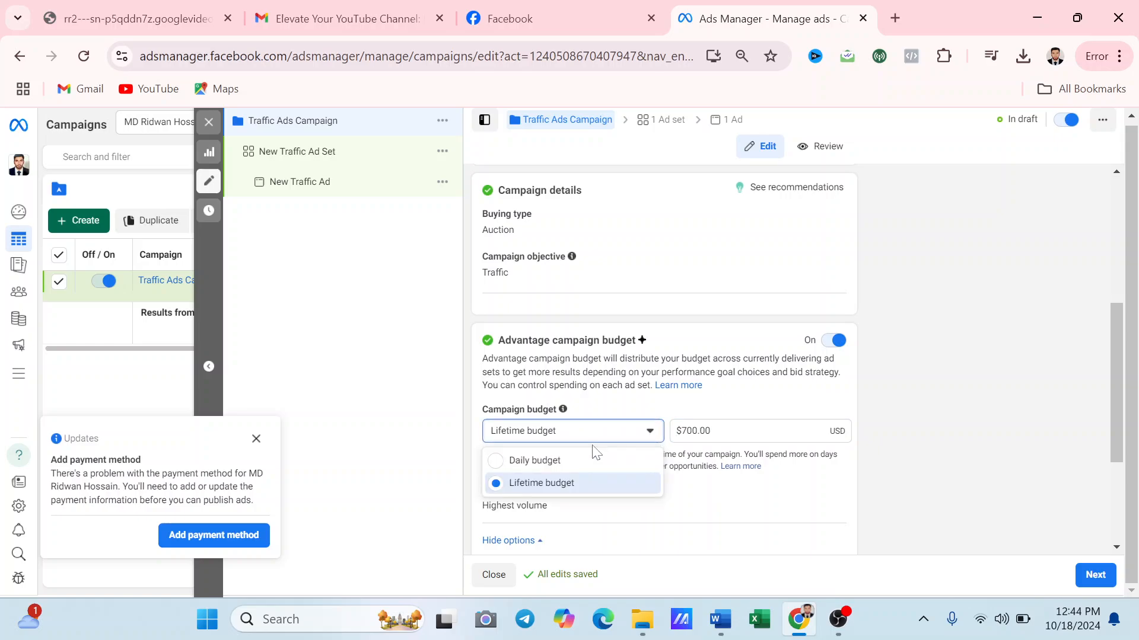
{"action": "left_click", "coordinate": [517, 469]}
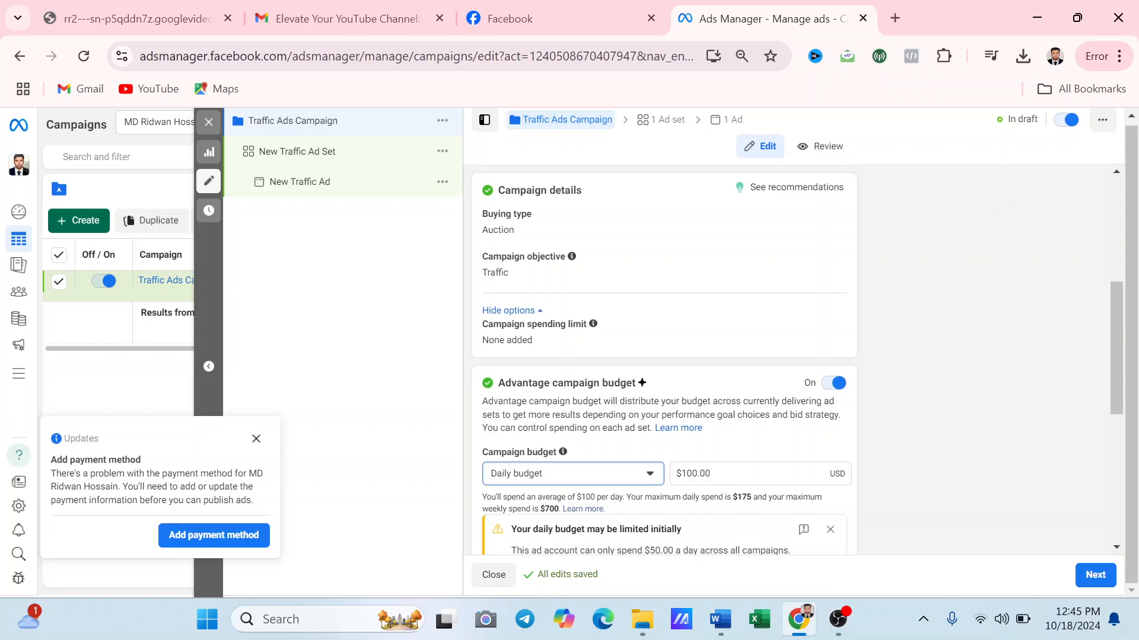
- Dismiss the daily budget limit notice and set the campaign's daily budget to $50
{"action": "scroll", "coordinate": [867, 489], "scroll_direction": "down", "scroll_amount": 3}
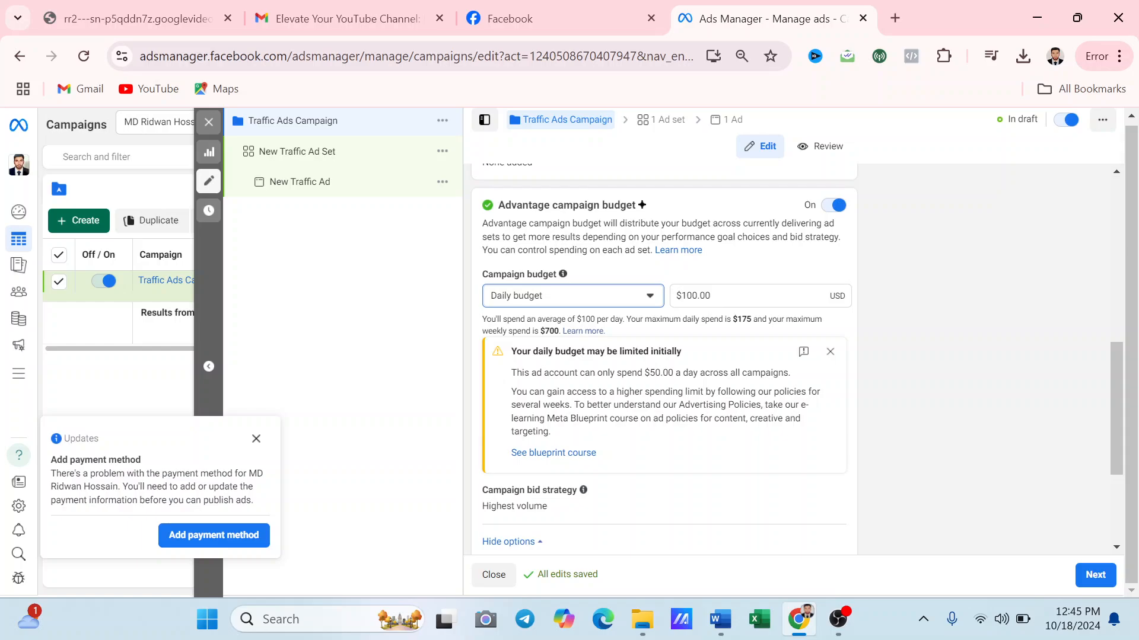
{"action": "left_click", "coordinate": [830, 353]}
{"action": "left_click", "coordinate": [744, 296]}
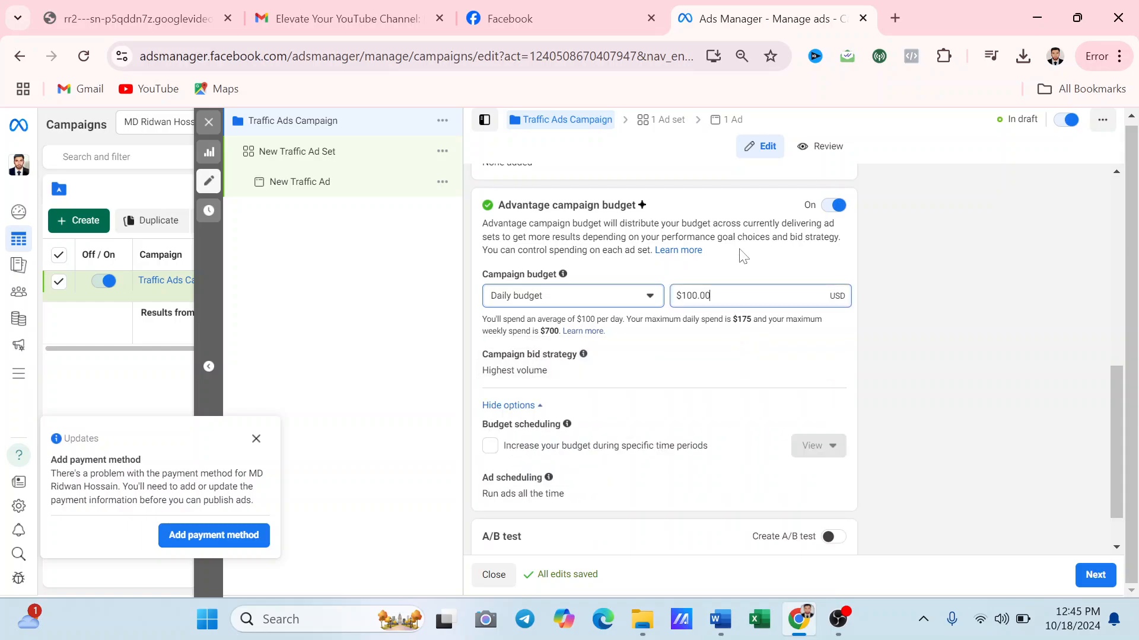
{"action": "key", "text": "BackSpace"}
{"action": "key", "text": "BackSpace"}
{"action": "key", "text": "BackSpace"}
{"action": "key", "text": "BackSpace"}
{"action": "key", "text": "BackSpace"}
{"action": "key", "text": "BackSpace"}
{"action": "type", "text": "50"}
{"action": "left_click", "coordinate": [729, 355]}
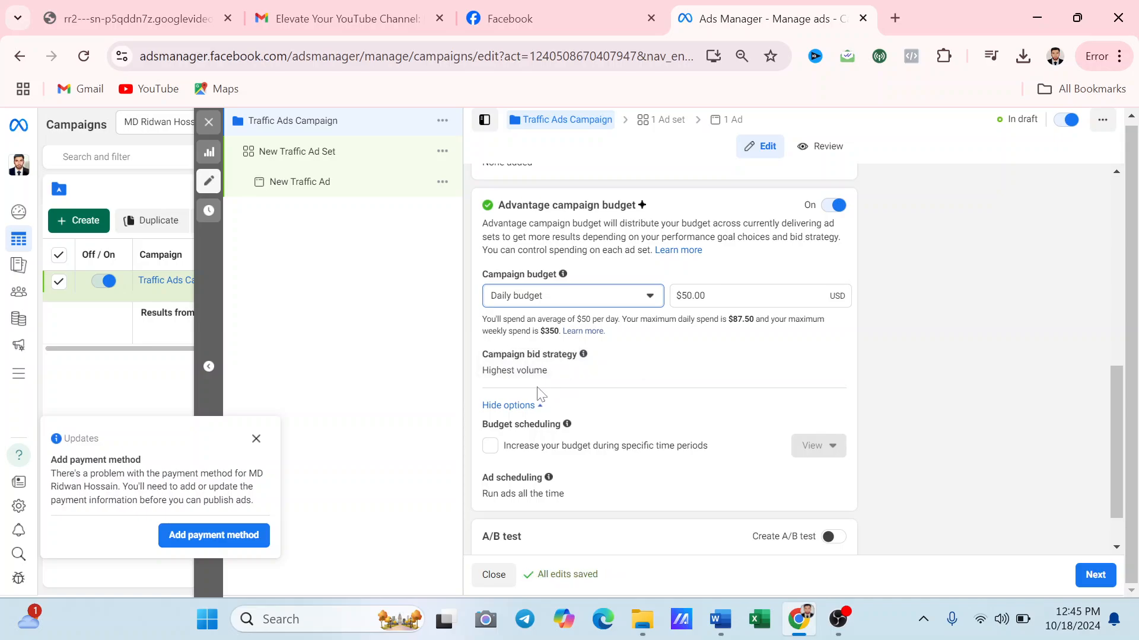
- Proceed to the ad set level and rename the ad set "Traffic Ads Campaign" by pasting the copied campaign name
{"action": "scroll", "coordinate": [566, 374], "scroll_direction": "down", "scroll_amount": 1}
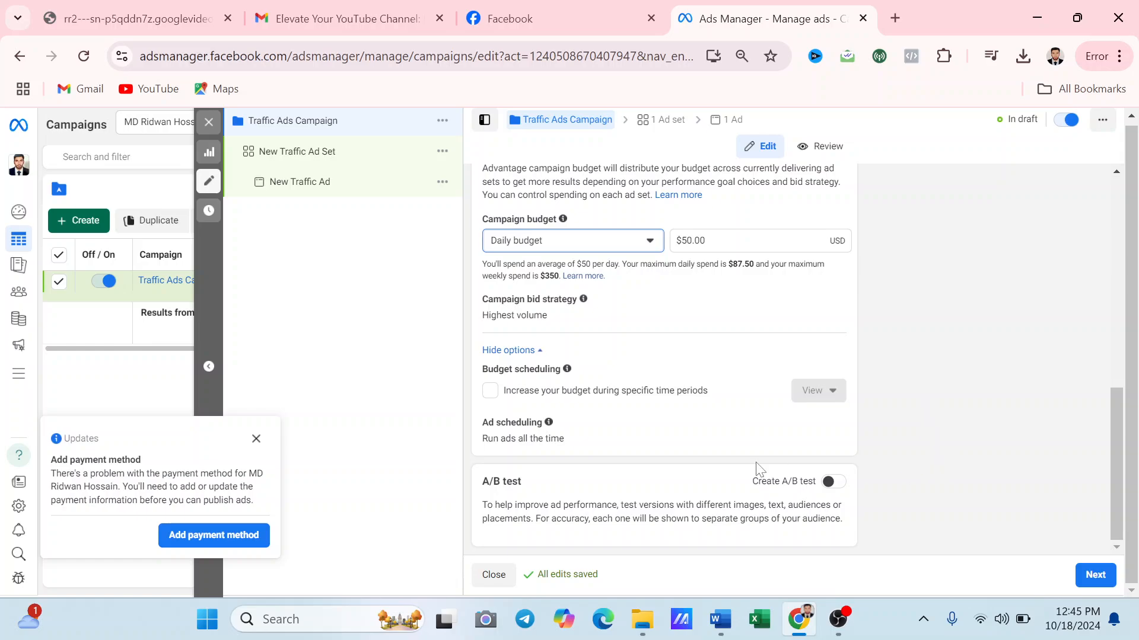
{"action": "left_click", "coordinate": [1086, 583]}
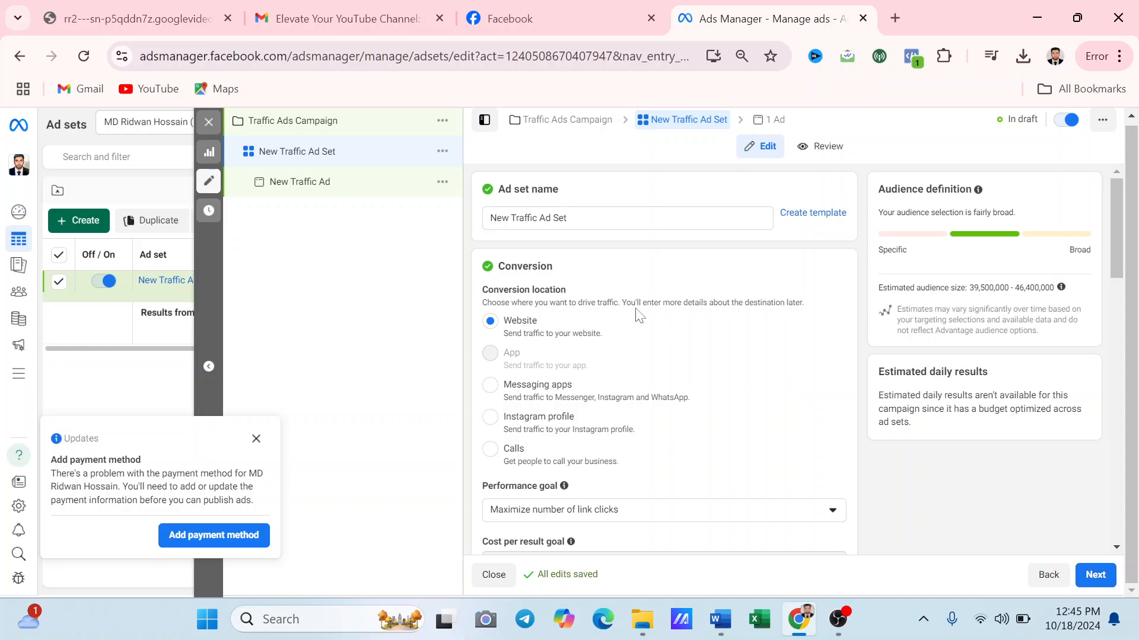
{"action": "left_click", "coordinate": [544, 220]}
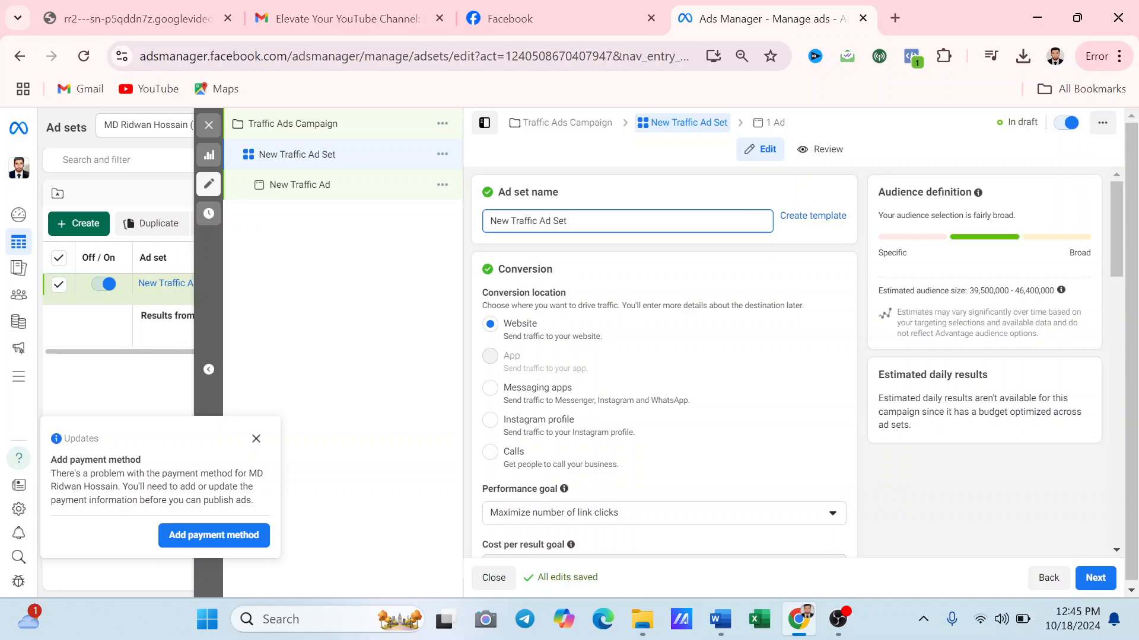
{"action": "key", "text": "BackSpace"}
{"action": "key", "text": "BackSpace"}
{"action": "key", "text": "BackSpace"}
{"action": "key", "text": "BackSpace"}
{"action": "key", "text": "BackSpace"}
{"action": "key", "text": "BackSpace"}
{"action": "key", "text": "BackSpace"}
{"action": "key", "text": "BackSpace"}
{"action": "key", "text": "BackSpace"}
{"action": "key", "text": "BackSpace"}
{"action": "key", "text": "BackSpace"}
{"action": "key", "text": "BackSpace"}
{"action": "key", "text": "BackSpace"}
{"action": "key", "text": "BackSpace"}
{"action": "key", "text": "BackSpace"}
{"action": "key", "text": "BackSpace"}
{"action": "key", "text": "BackSpace"}
{"action": "key", "text": "BackSpace"}
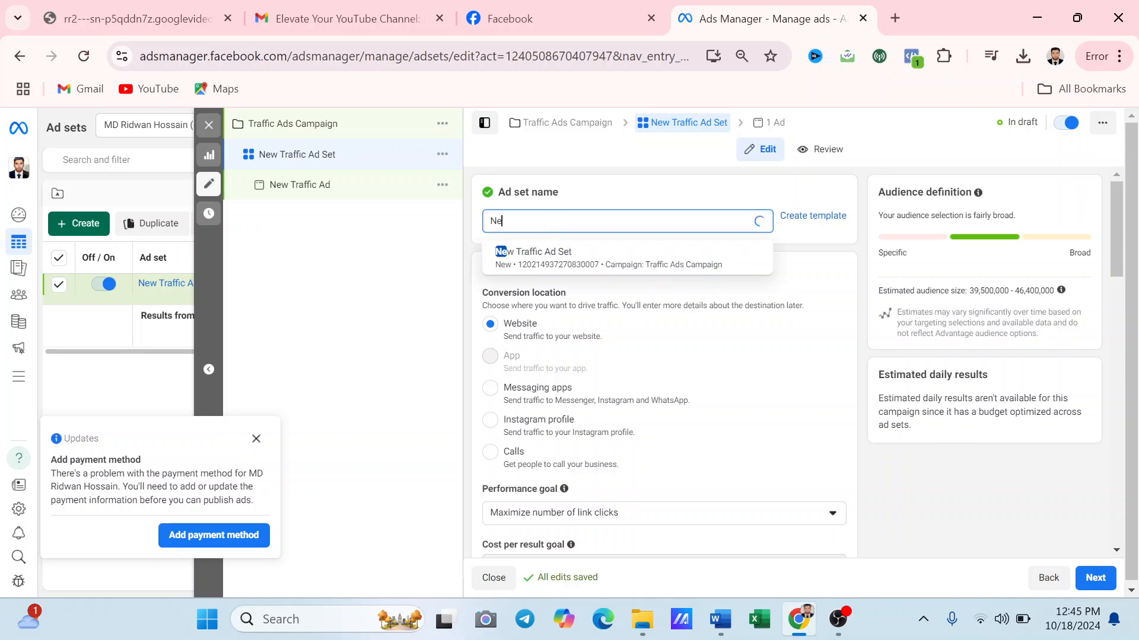
{"action": "key", "text": "ctrl+v"}
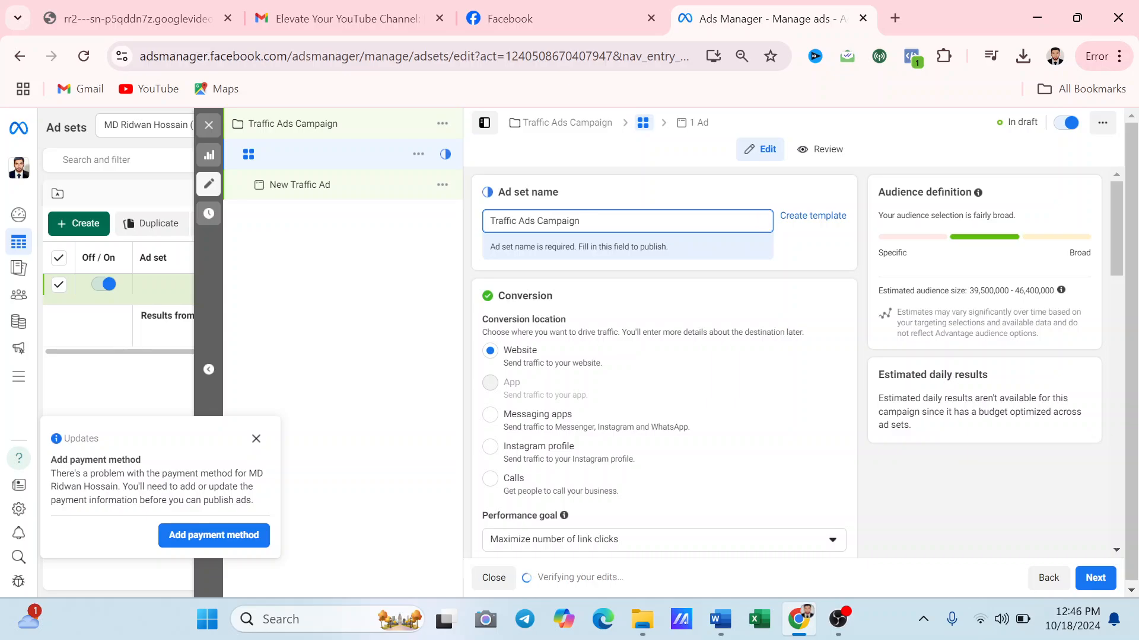
- Set the conversion location to Messaging apps and review the performance goal options, keeping Maximize number of link clicks
{"action": "scroll", "coordinate": [697, 306], "scroll_direction": "down", "scroll_amount": 2}
{"action": "scroll", "coordinate": [697, 305], "scroll_direction": "up", "scroll_amount": 2}
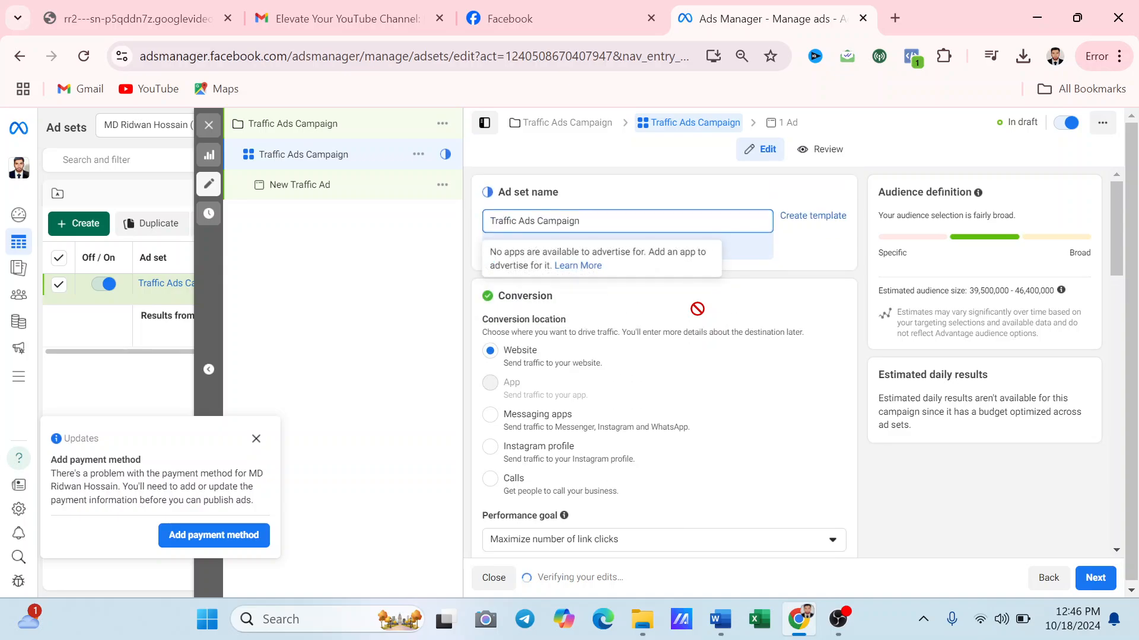
{"action": "scroll", "coordinate": [700, 319], "scroll_direction": "down", "scroll_amount": 2}
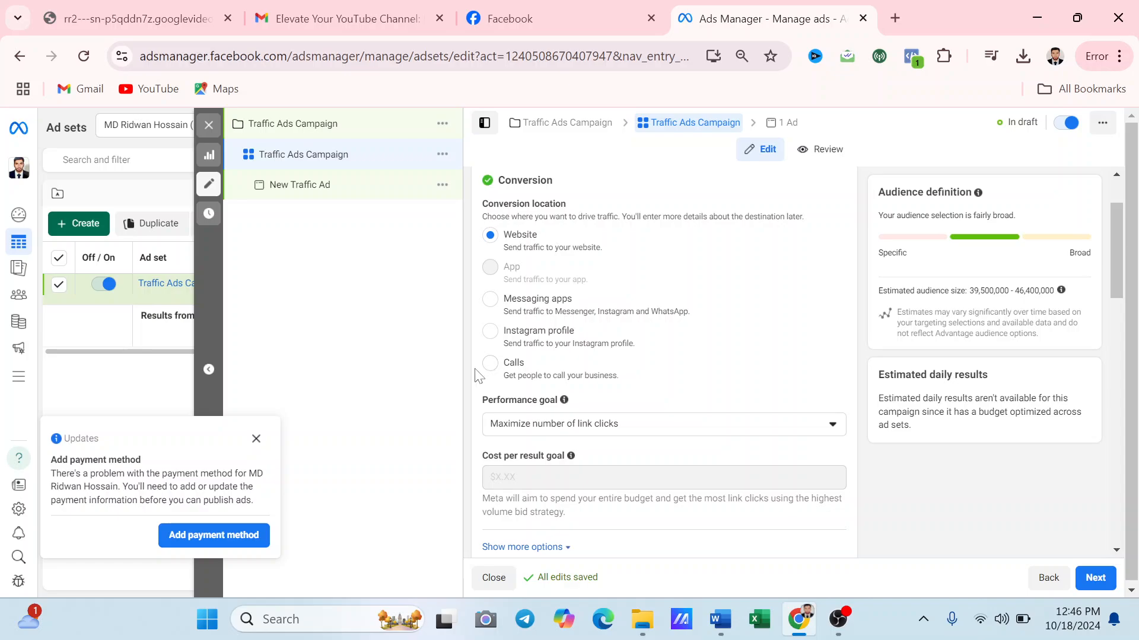
{"action": "left_click", "coordinate": [489, 299]}
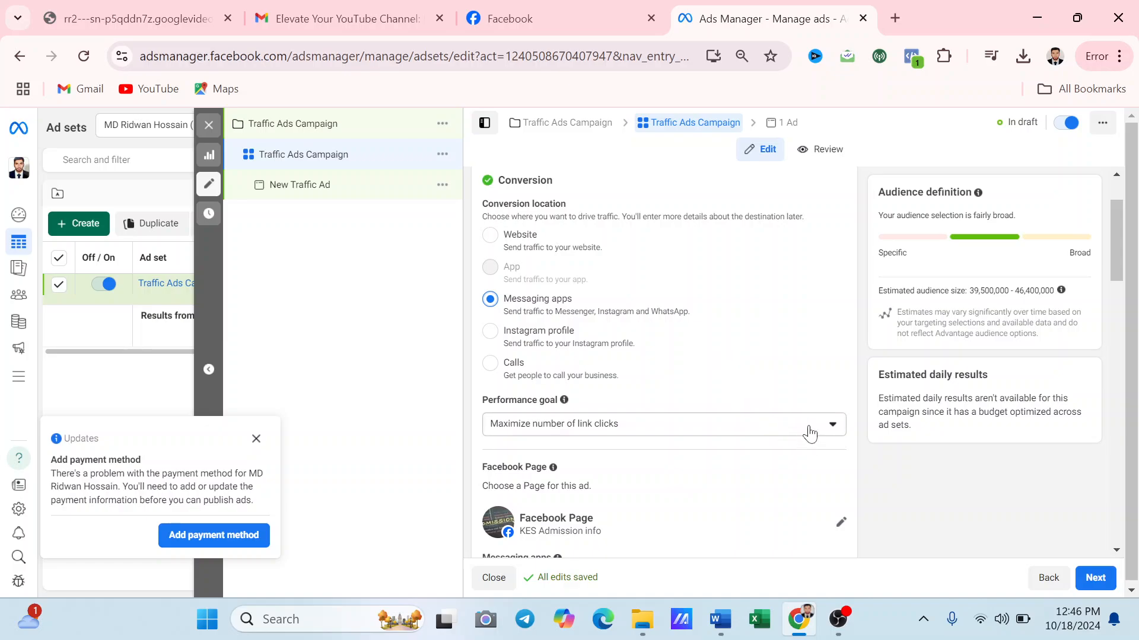
{"action": "left_click", "coordinate": [828, 425]}
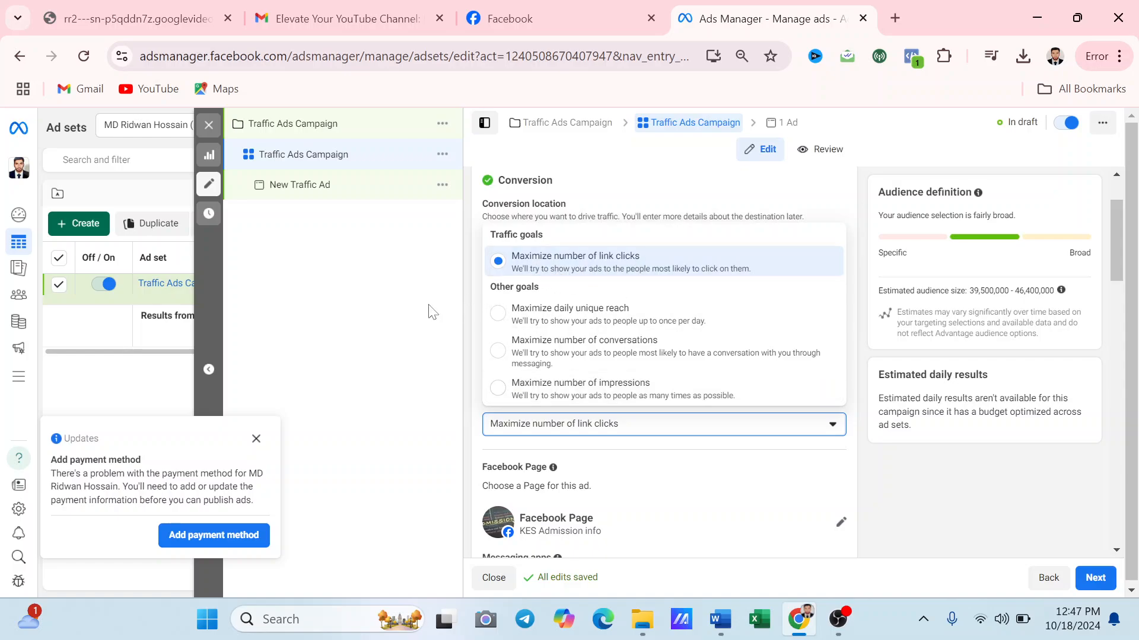
{"action": "left_click", "coordinate": [401, 310]}
- Choose Street Food as the Facebook Page for the ad set
{"action": "scroll", "coordinate": [747, 303], "scroll_direction": "down", "scroll_amount": 5}
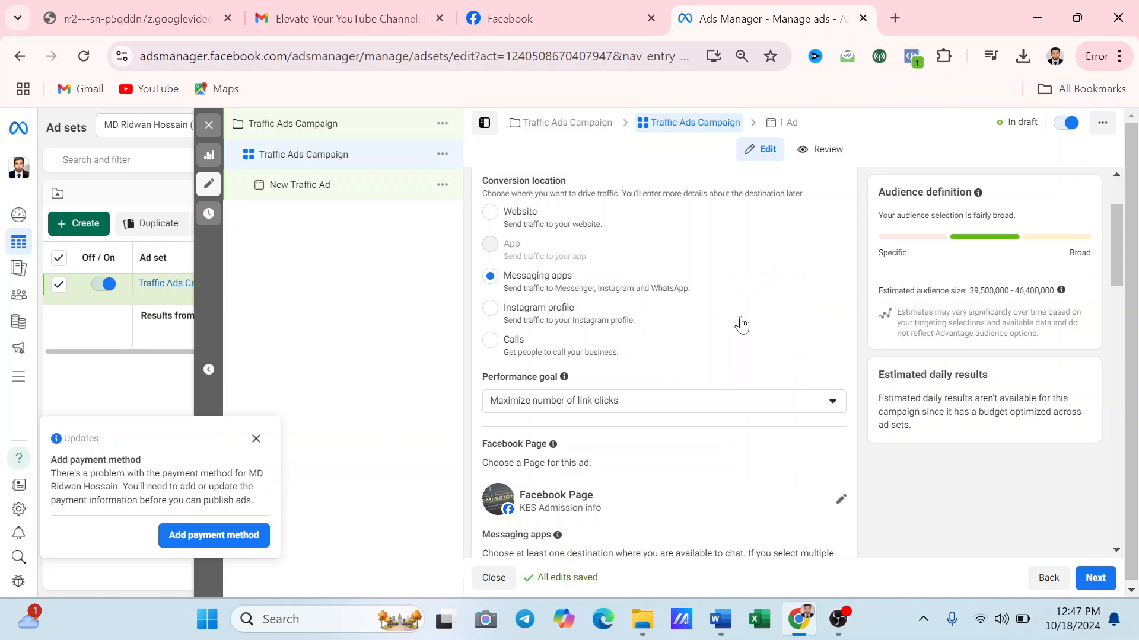
{"action": "scroll", "coordinate": [803, 208], "scroll_direction": "up", "scroll_amount": 1}
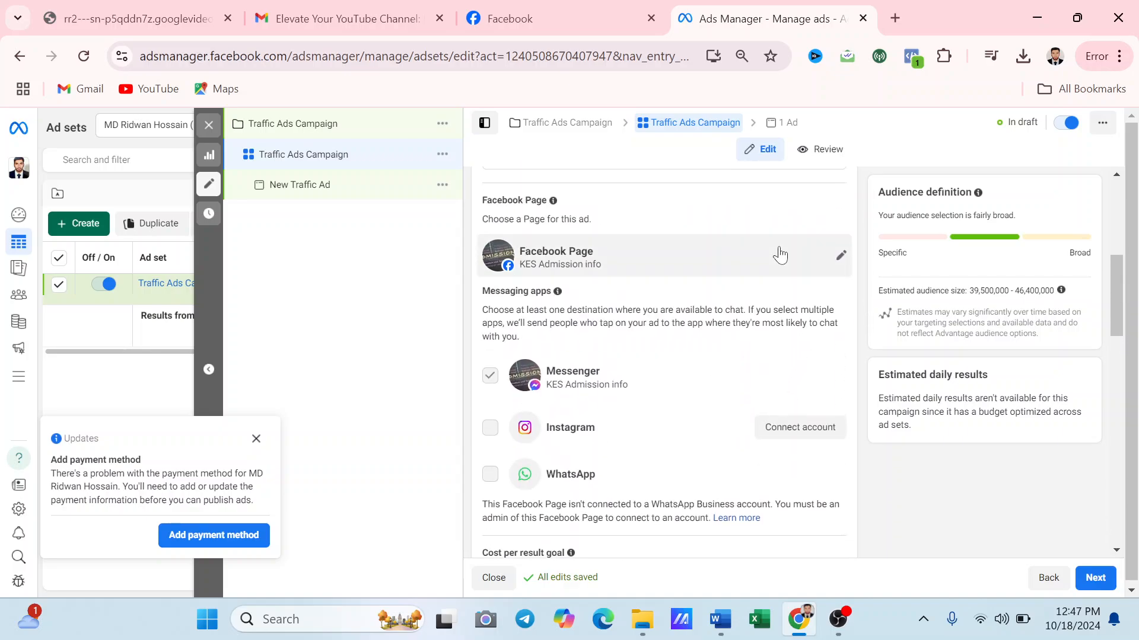
{"action": "left_click", "coordinate": [839, 256]}
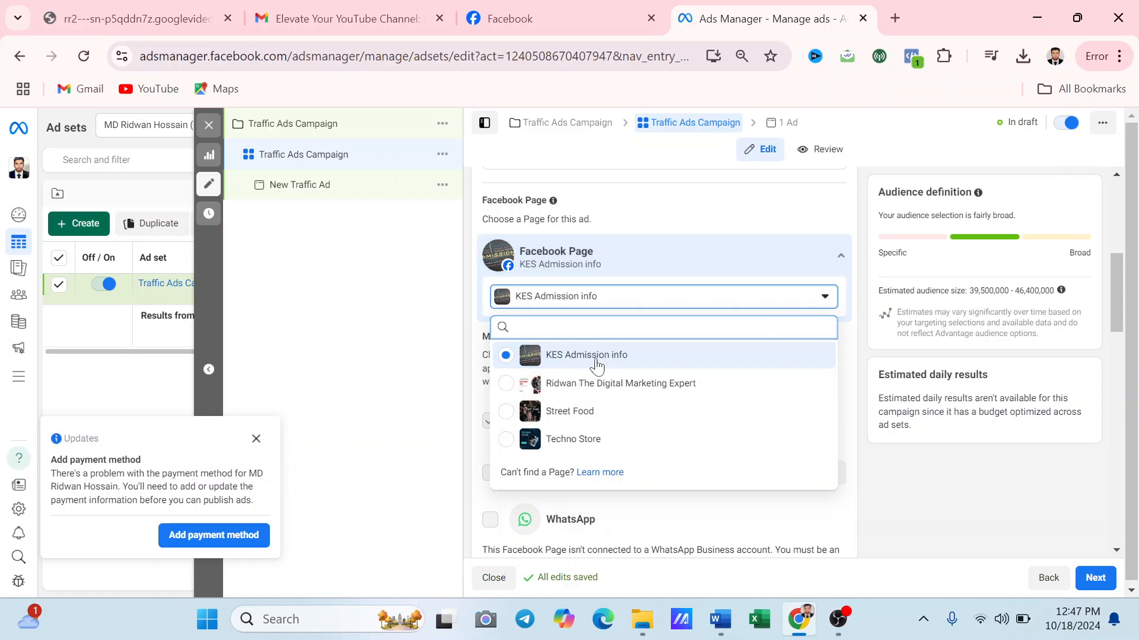
{"action": "left_click", "coordinate": [502, 417]}
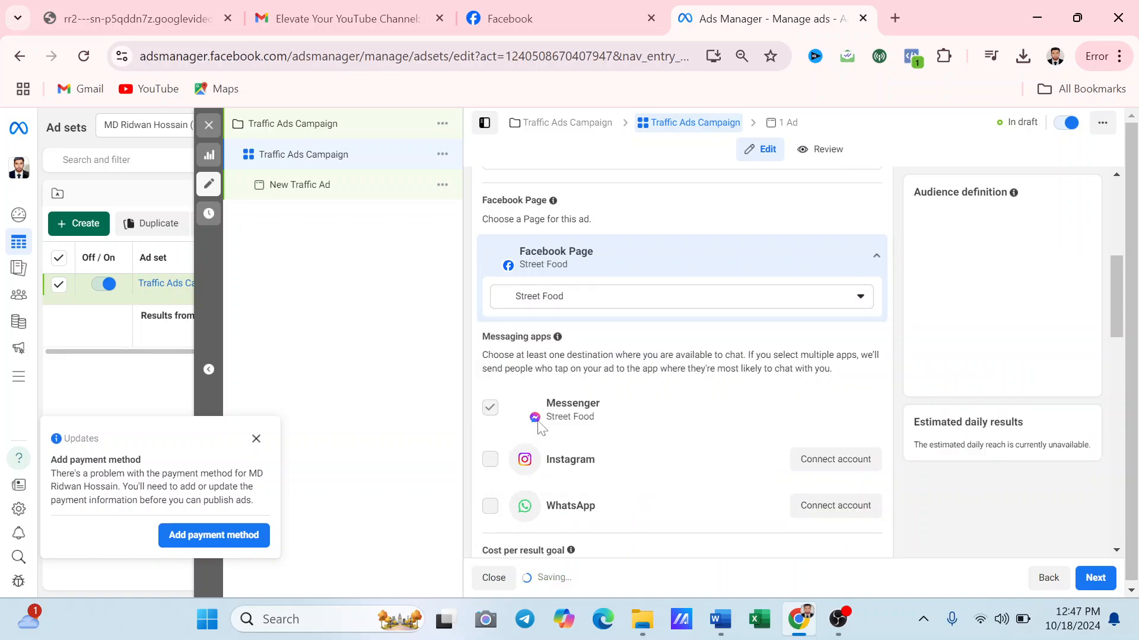
- Enable an end date in the ad set's schedule and set it to October 21, 2024
{"action": "scroll", "coordinate": [666, 336], "scroll_direction": "down", "scroll_amount": 2}
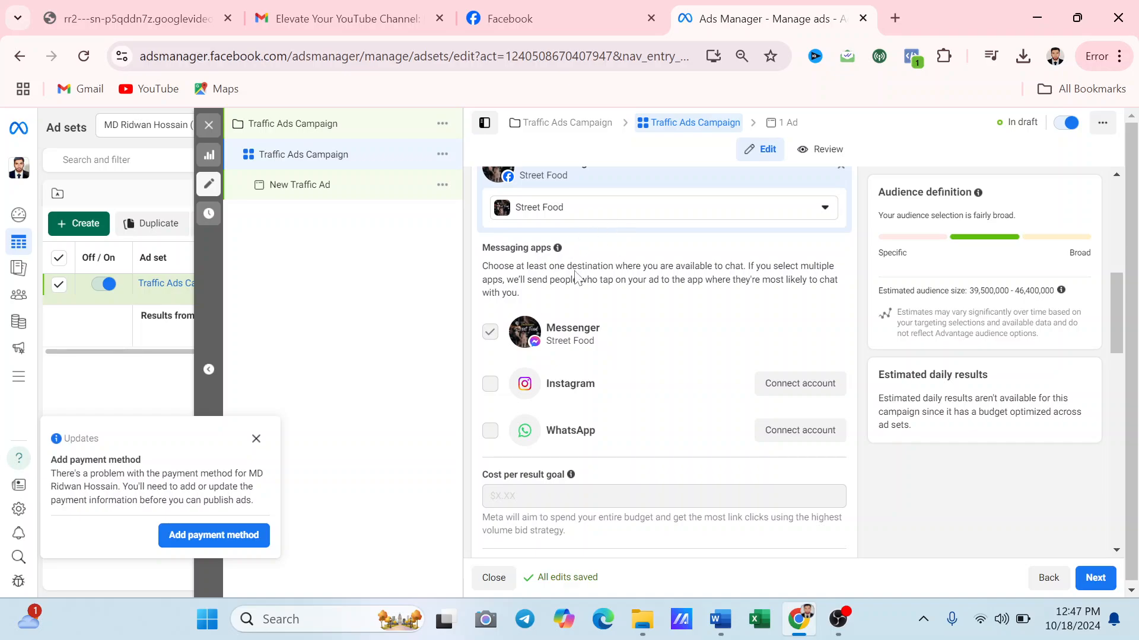
{"action": "scroll", "coordinate": [622, 360], "scroll_direction": "up", "scroll_amount": 10}
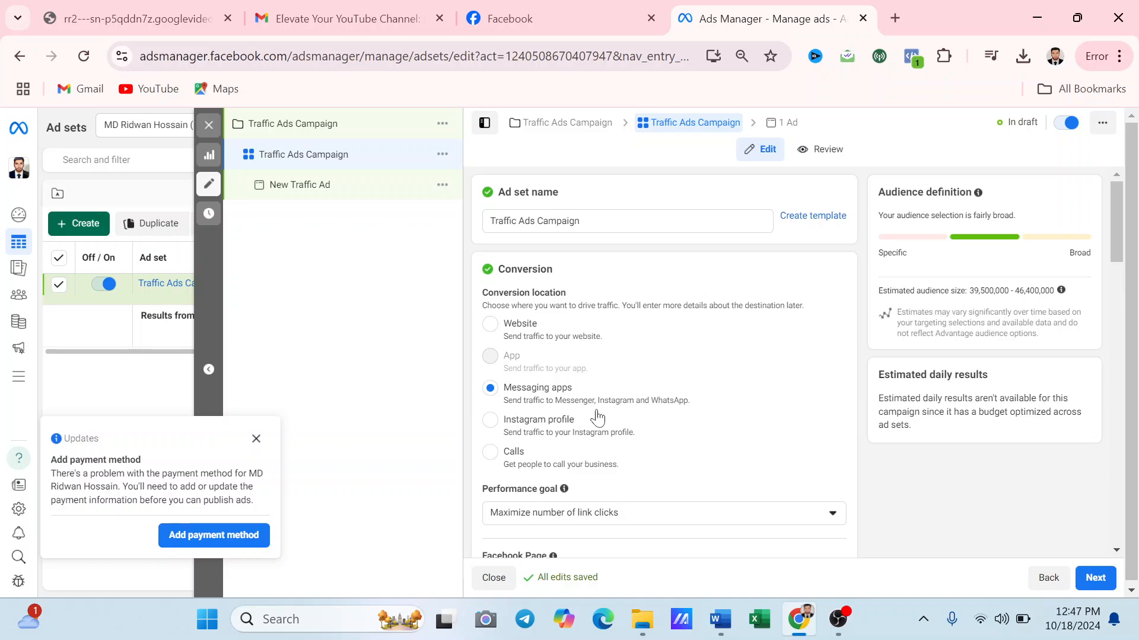
{"action": "scroll", "coordinate": [658, 409], "scroll_direction": "down", "scroll_amount": 6}
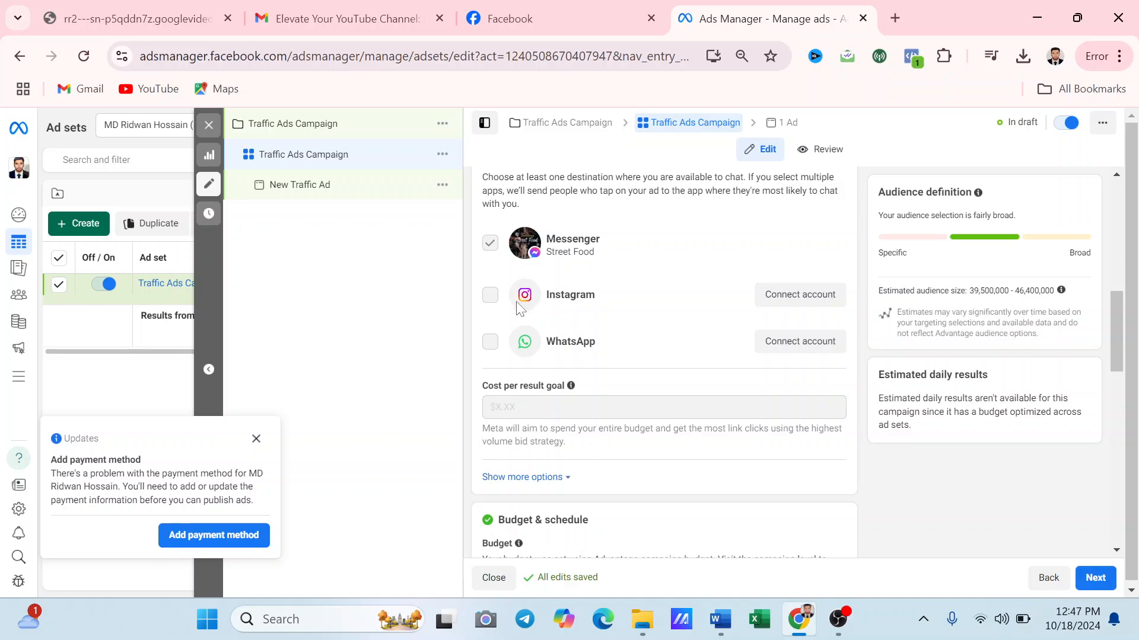
{"action": "scroll", "coordinate": [595, 290], "scroll_direction": "down", "scroll_amount": 4}
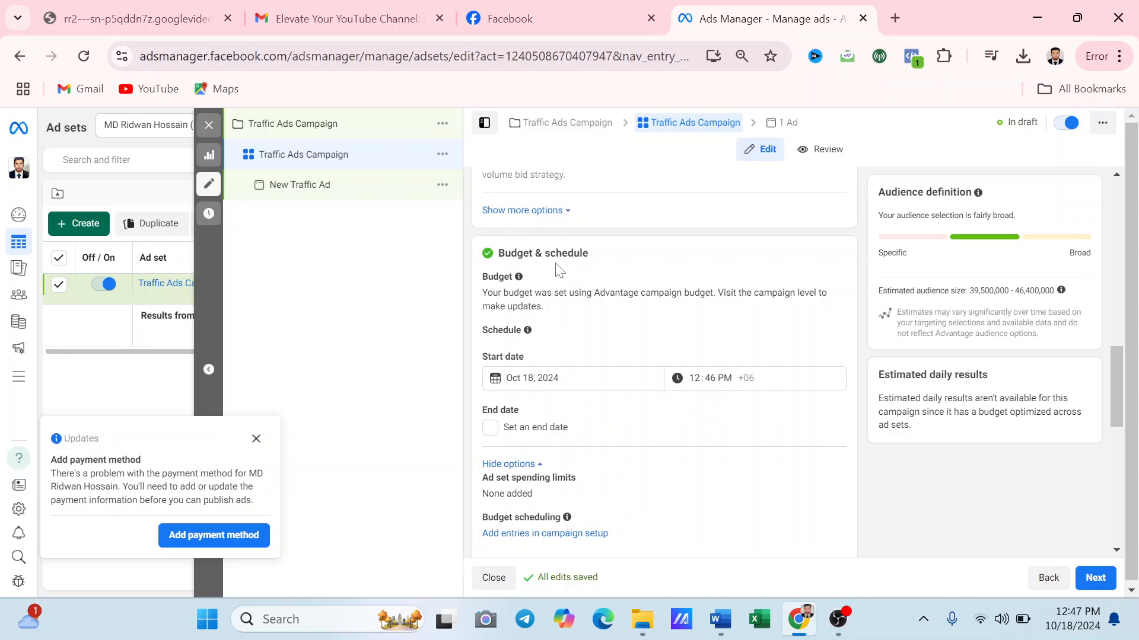
{"action": "scroll", "coordinate": [542, 341], "scroll_direction": "down", "scroll_amount": 1}
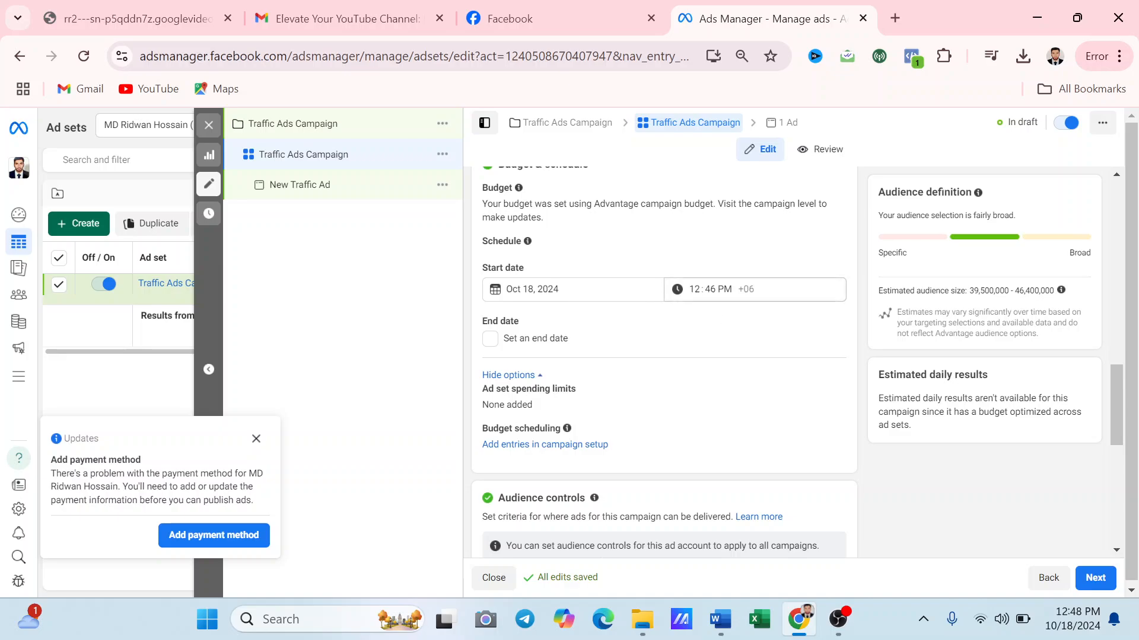
{"action": "left_click", "coordinate": [490, 339]}
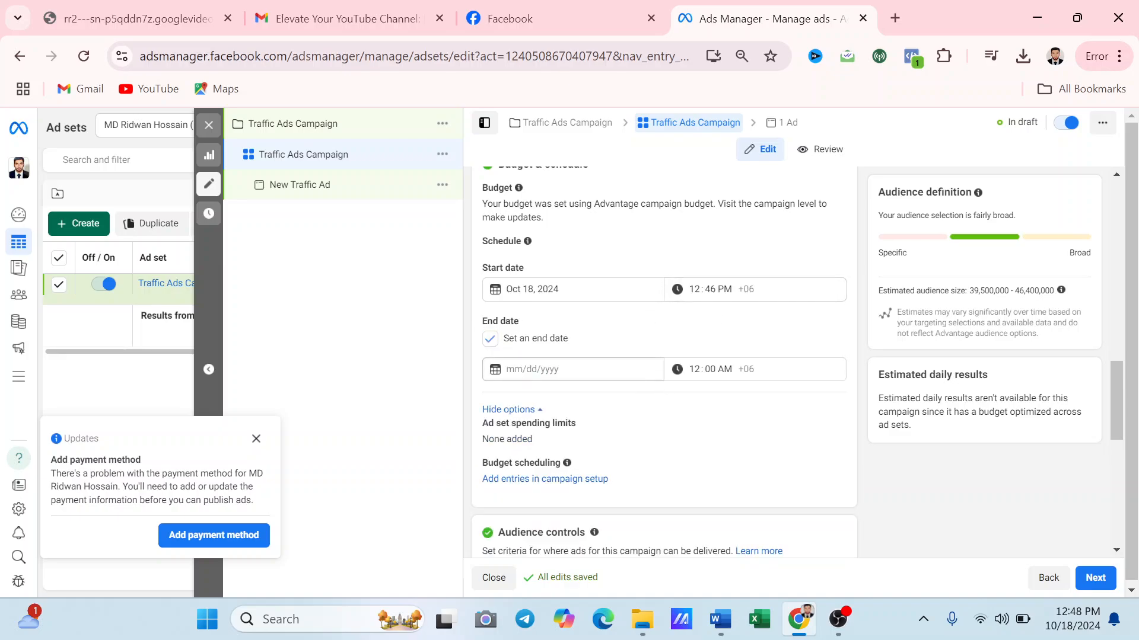
{"action": "left_click", "coordinate": [569, 369]}
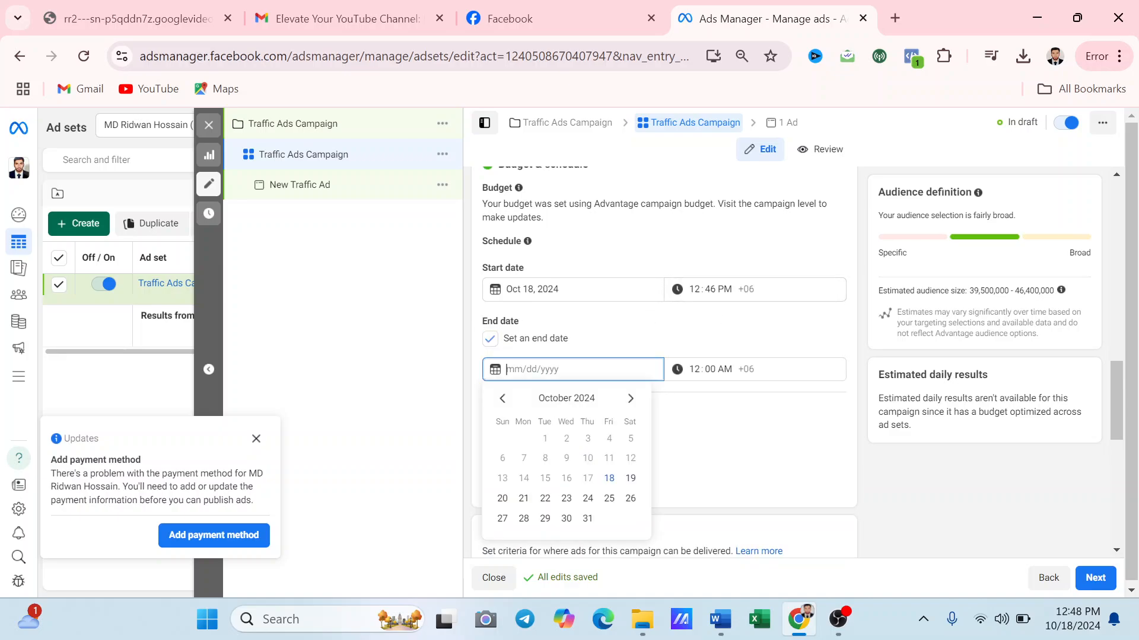
{"action": "left_click", "coordinate": [526, 499]}
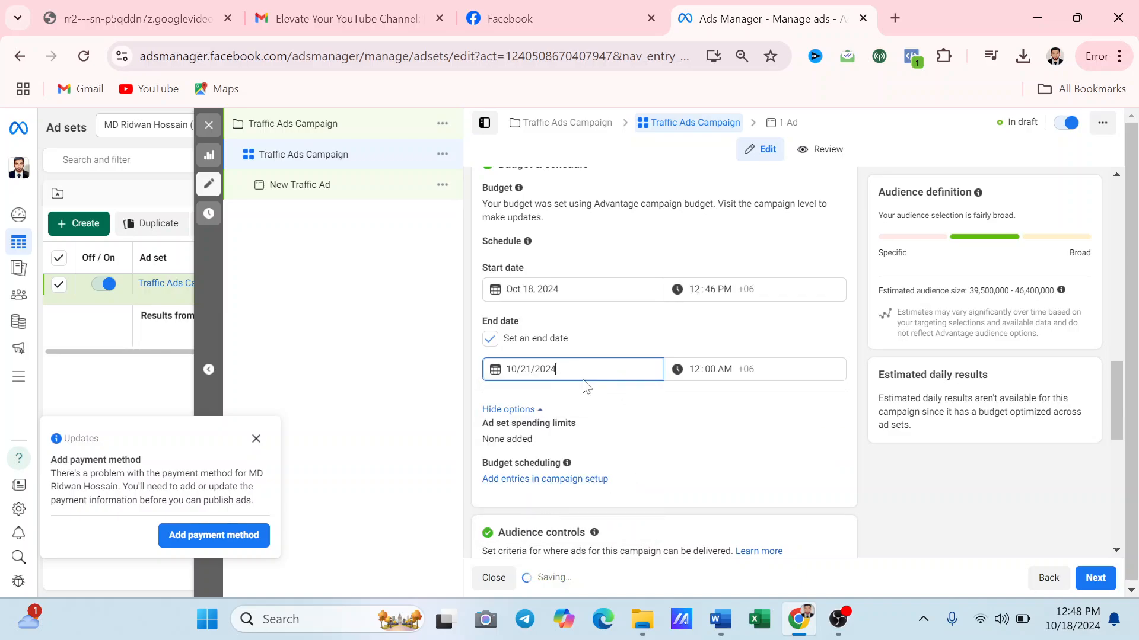
- Open the audience locations for editing and expand the additional audience controls options
{"action": "scroll", "coordinate": [630, 390], "scroll_direction": "down", "scroll_amount": 5}
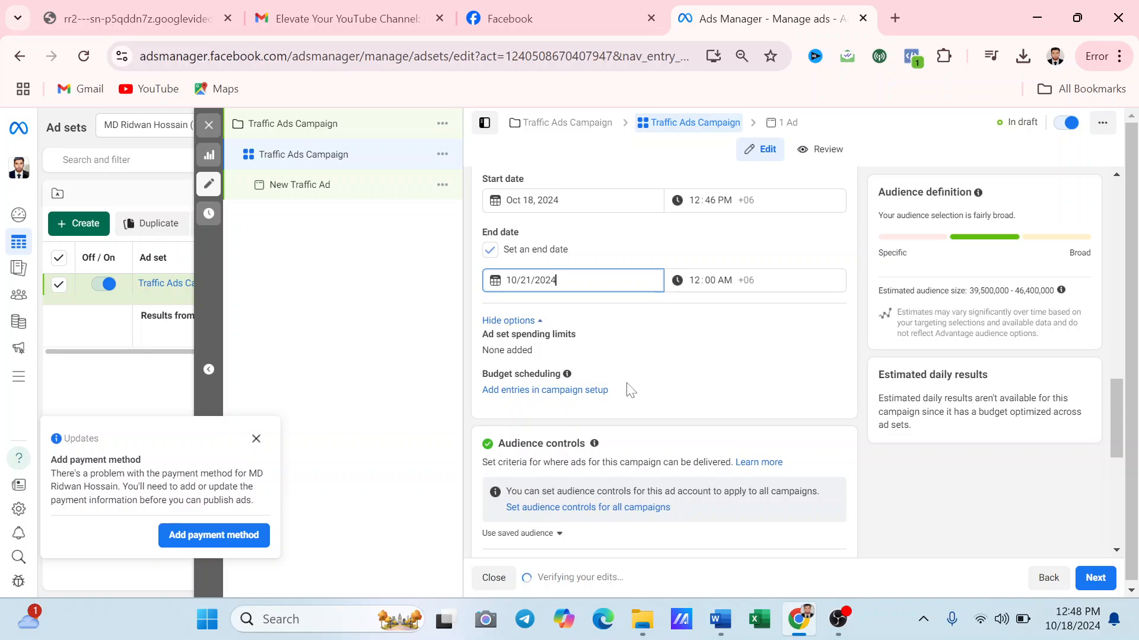
{"action": "scroll", "coordinate": [620, 365], "scroll_direction": "up", "scroll_amount": 1}
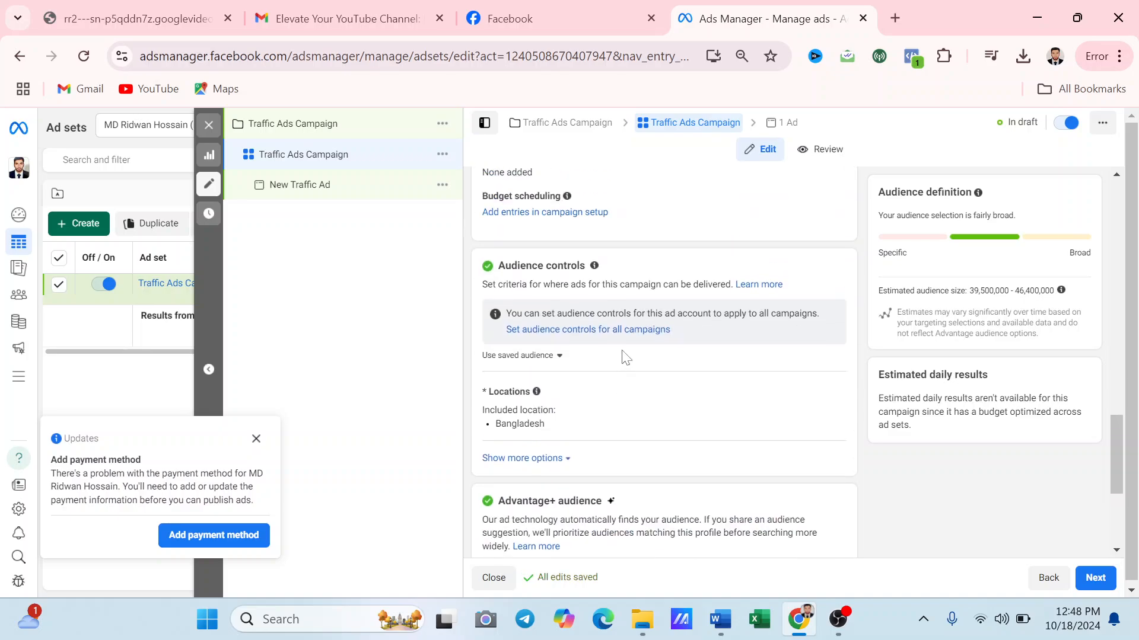
{"action": "scroll", "coordinate": [587, 347], "scroll_direction": "up", "scroll_amount": 3}
{"action": "scroll", "coordinate": [608, 345], "scroll_direction": "down", "scroll_amount": 3}
{"action": "scroll", "coordinate": [602, 336], "scroll_direction": "down", "scroll_amount": 2}
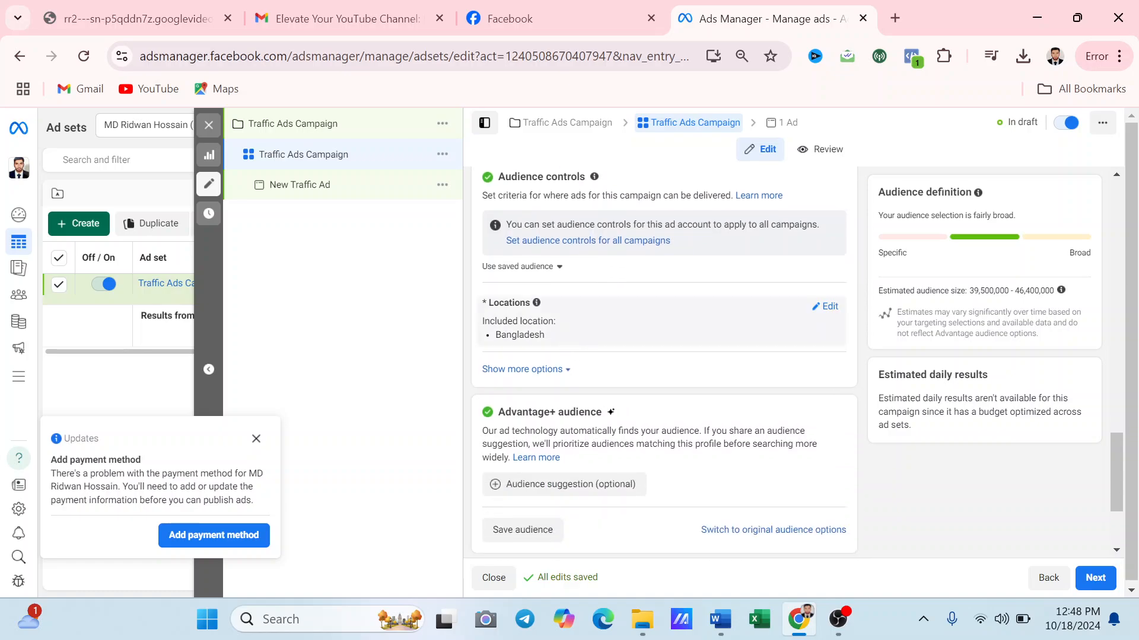
{"action": "left_click", "coordinate": [826, 307]}
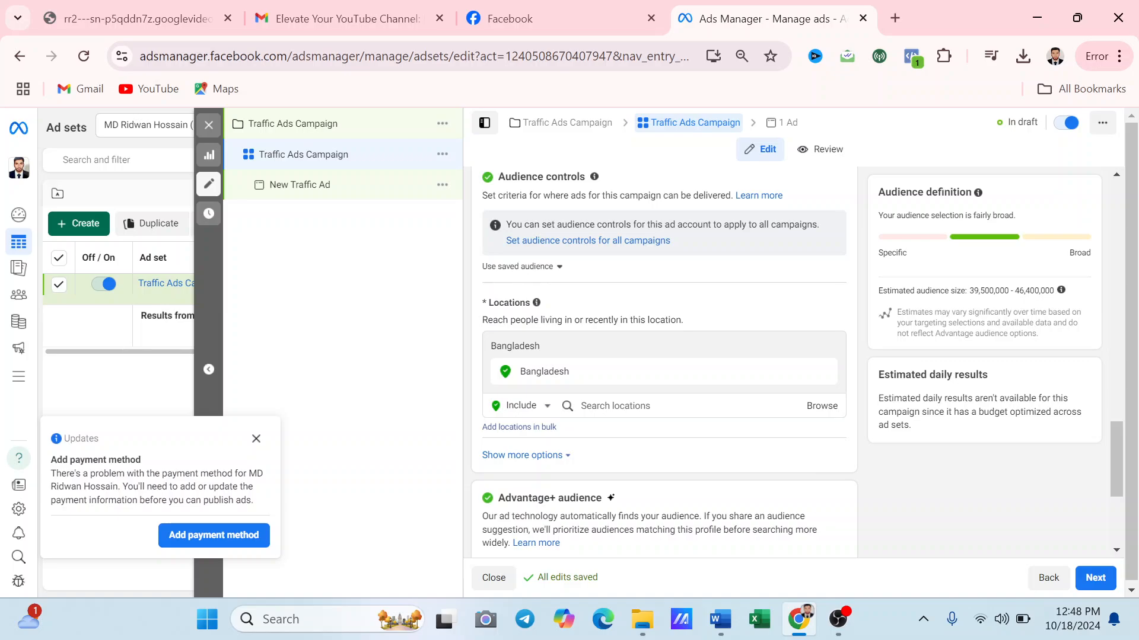
{"action": "left_click", "coordinate": [553, 455]}
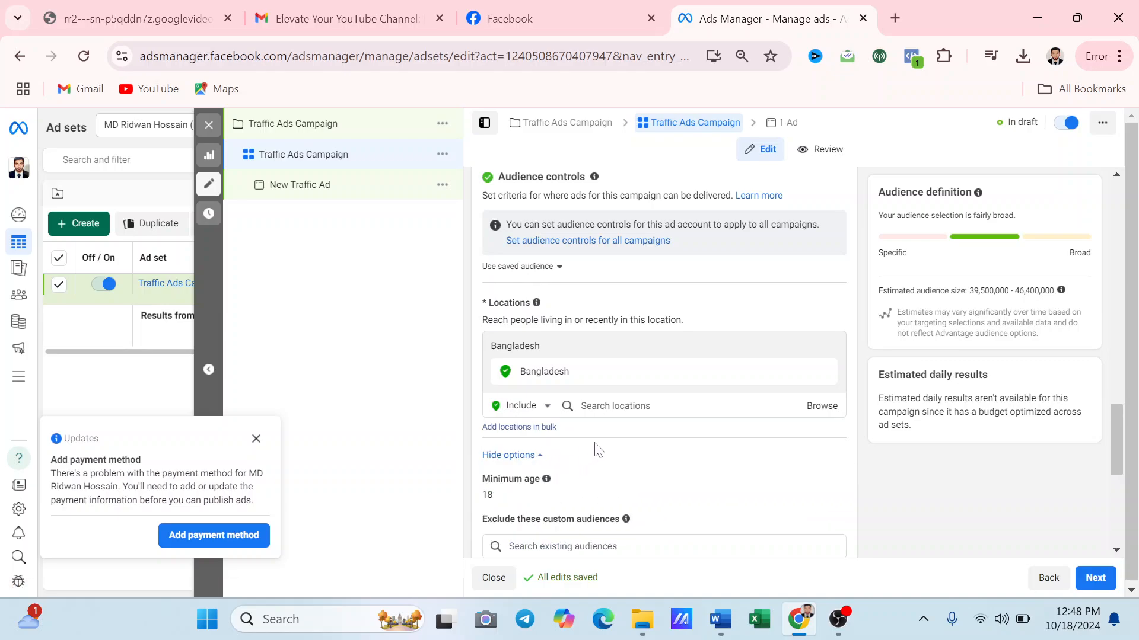
- Restrict the audience languages to Bengali in the audience controls
{"action": "scroll", "coordinate": [597, 451], "scroll_direction": "down", "scroll_amount": 1}
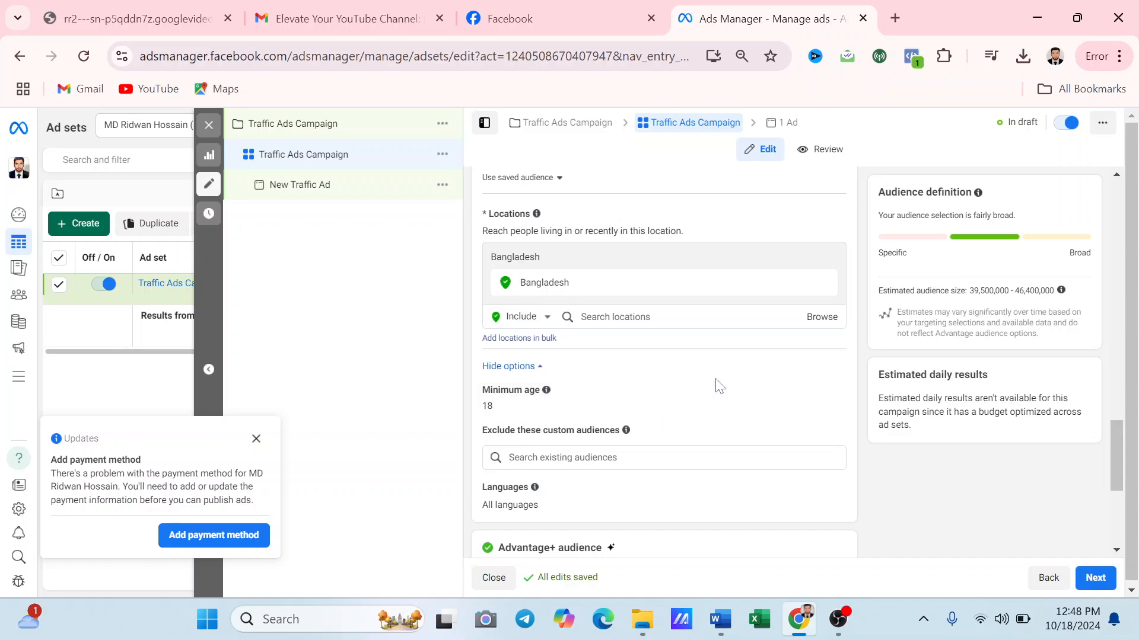
{"action": "scroll", "coordinate": [719, 385], "scroll_direction": "down", "scroll_amount": 1}
{"action": "scroll", "coordinate": [718, 389], "scroll_direction": "down", "scroll_amount": 1}
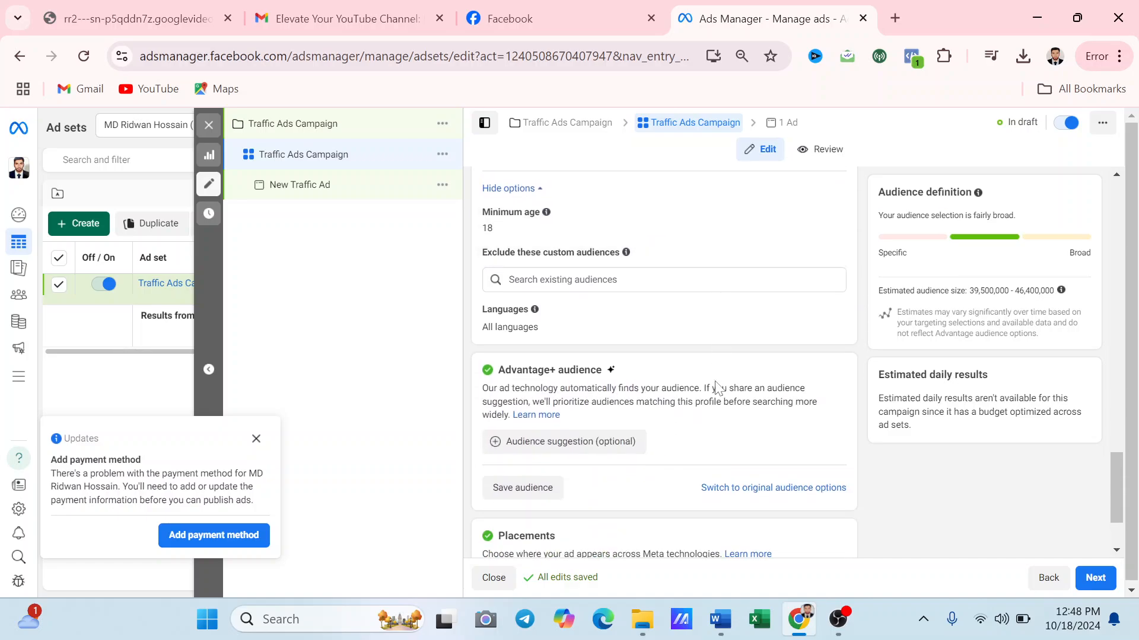
{"action": "scroll", "coordinate": [718, 389], "scroll_direction": "down", "scroll_amount": 1}
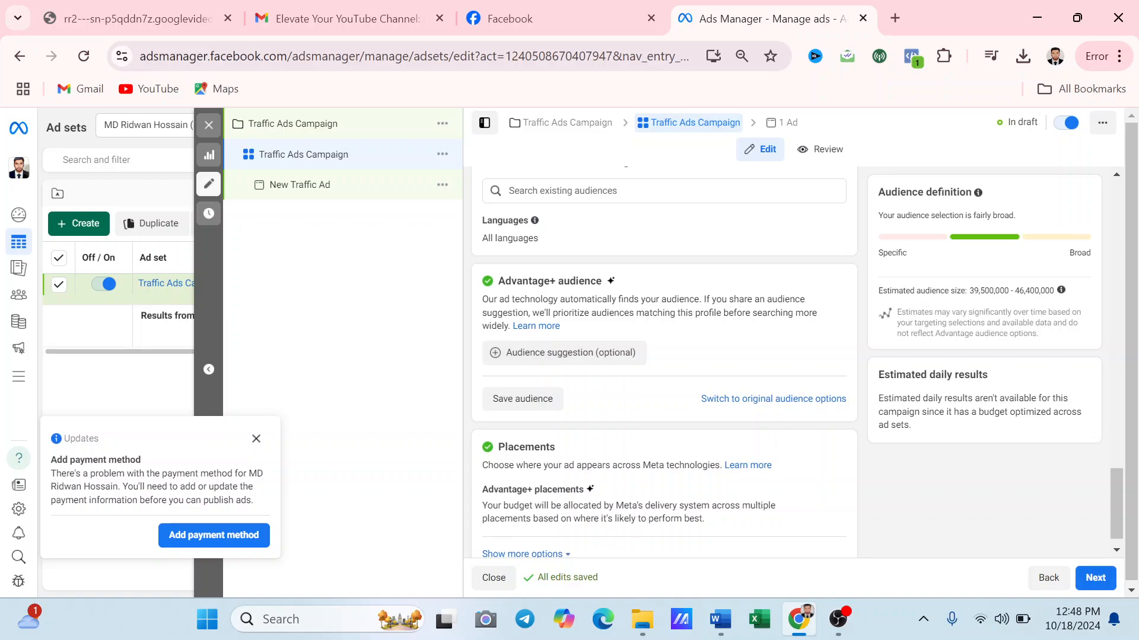
{"action": "mouse_move", "coordinate": [534, 221]}
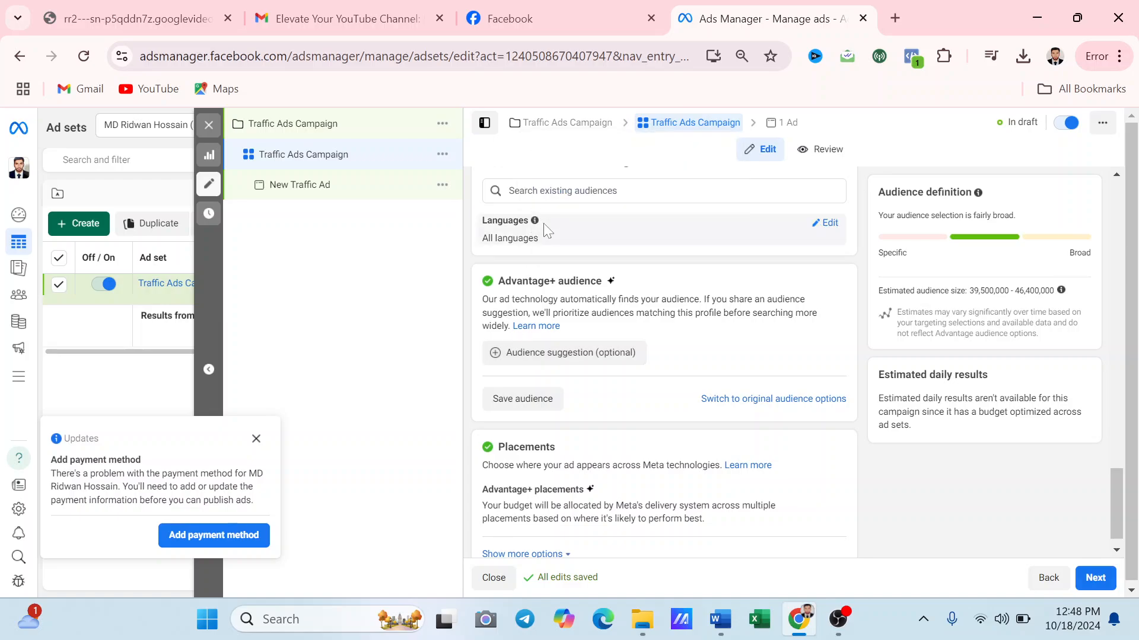
{"action": "left_click", "coordinate": [828, 225]}
{"action": "left_click", "coordinate": [830, 237]}
{"action": "type", "text": "bengali"}
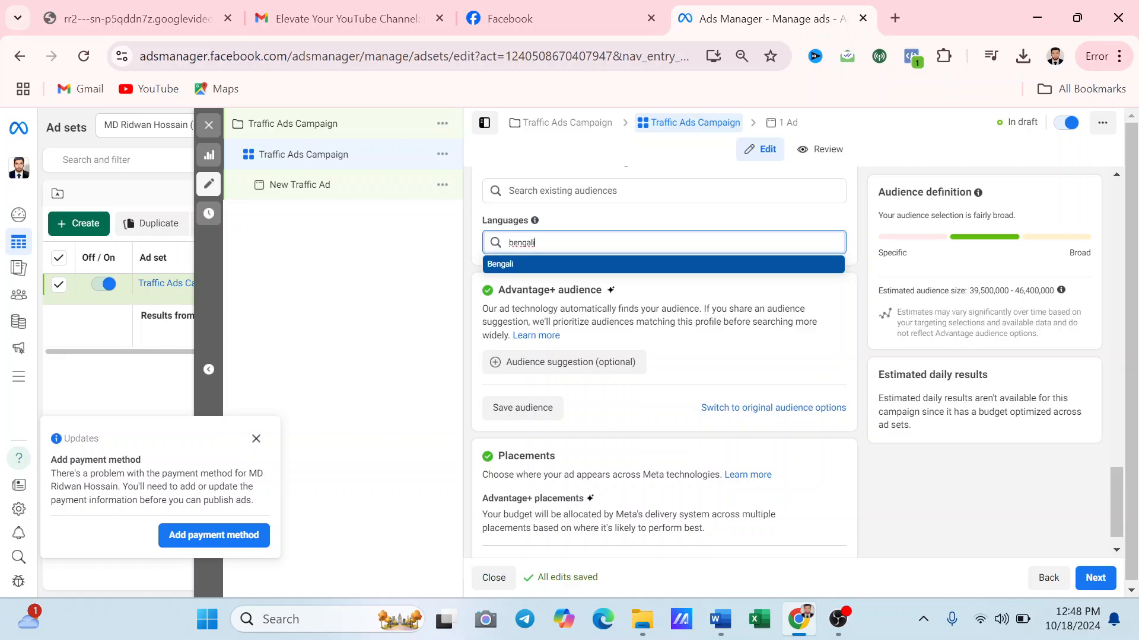
{"action": "left_click", "coordinate": [675, 264]}
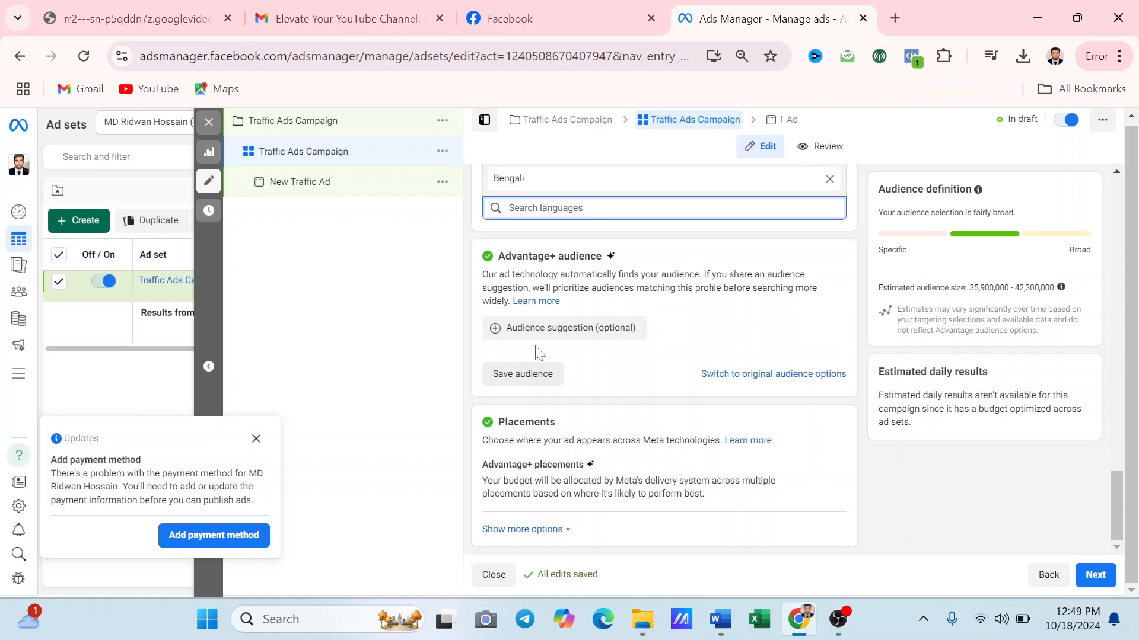
- Expand the Advantage+ audience suggestion options and check the existing lookalike and custom audiences
{"action": "left_click", "coordinate": [543, 329]}
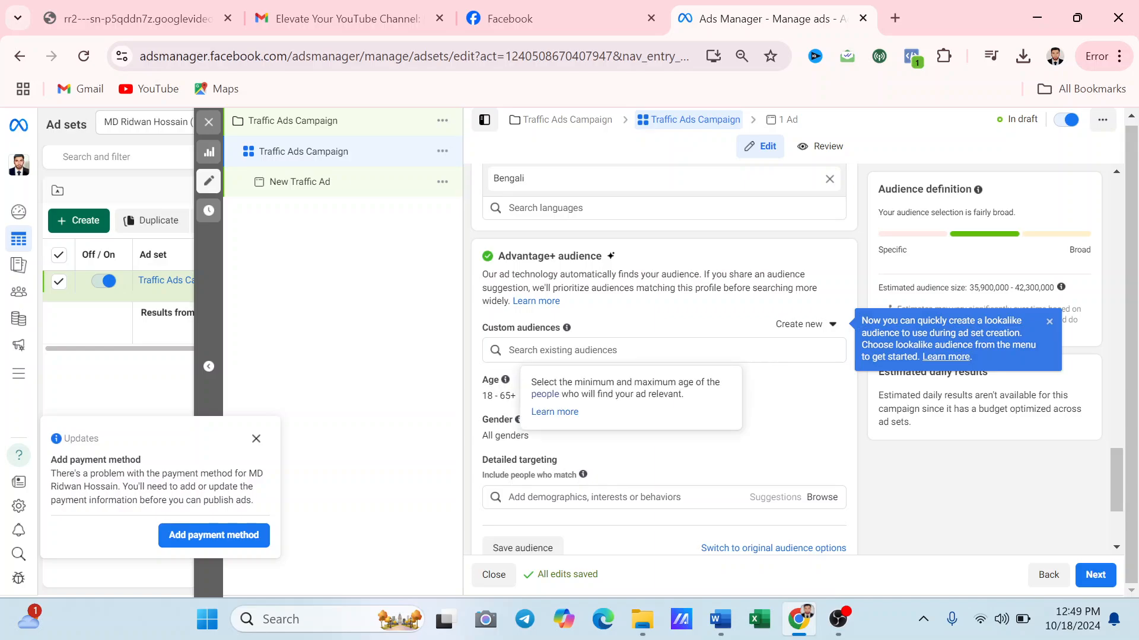
{"action": "left_click", "coordinate": [562, 351]}
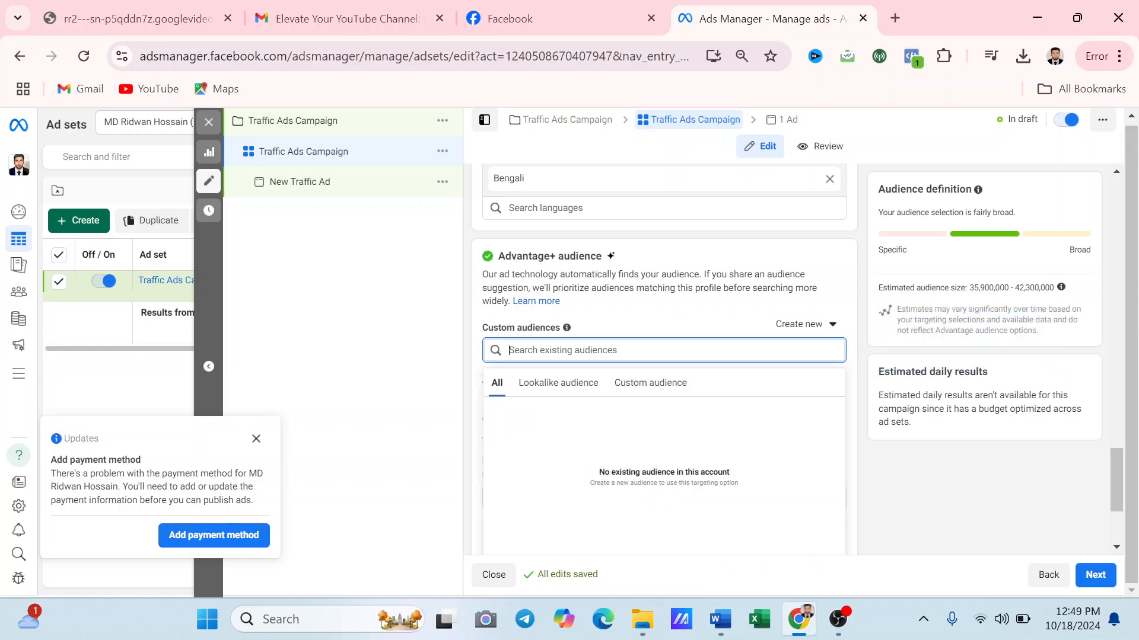
{"action": "scroll", "coordinate": [622, 361], "scroll_direction": "down", "scroll_amount": 2}
{"action": "scroll", "coordinate": [622, 361], "scroll_direction": "up", "scroll_amount": 1}
{"action": "scroll", "coordinate": [622, 361], "scroll_direction": "down", "scroll_amount": 1}
{"action": "scroll", "coordinate": [622, 361], "scroll_direction": "up", "scroll_amount": 2}
{"action": "left_click", "coordinate": [545, 300]}
{"action": "left_click", "coordinate": [655, 302]}
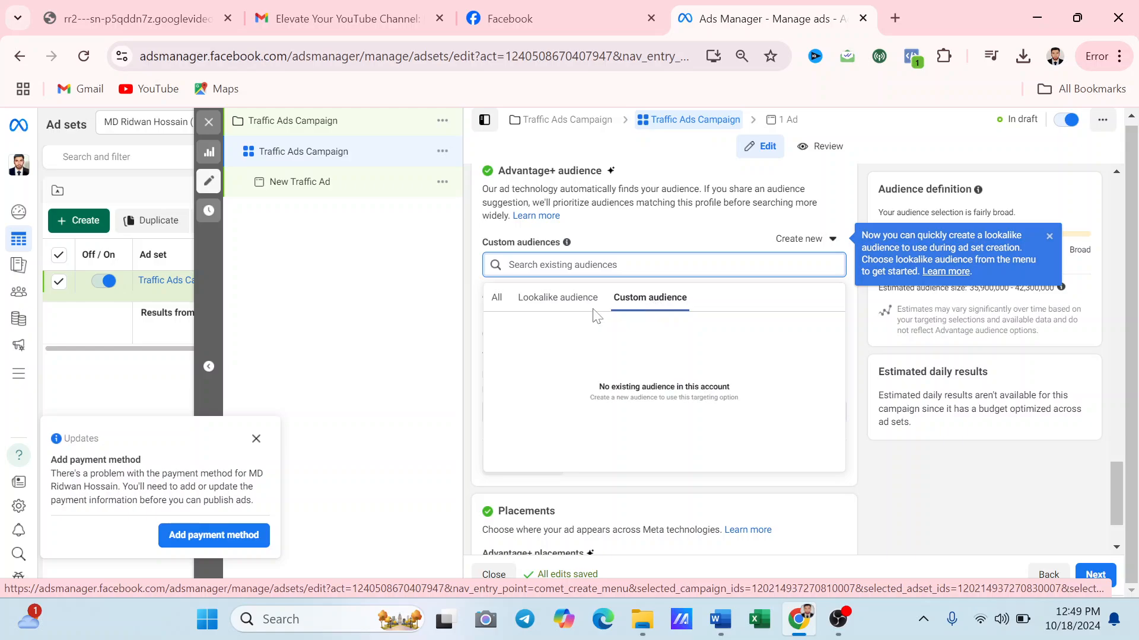
- Review all existing audiences in the custom audiences selection and search them for "tshirt"
{"action": "left_click", "coordinate": [497, 301]}
{"action": "scroll", "coordinate": [645, 271], "scroll_direction": "down", "scroll_amount": 1}
{"action": "scroll", "coordinate": [648, 272], "scroll_direction": "up", "scroll_amount": 2}
{"action": "scroll", "coordinate": [652, 277], "scroll_direction": "down", "scroll_amount": 3}
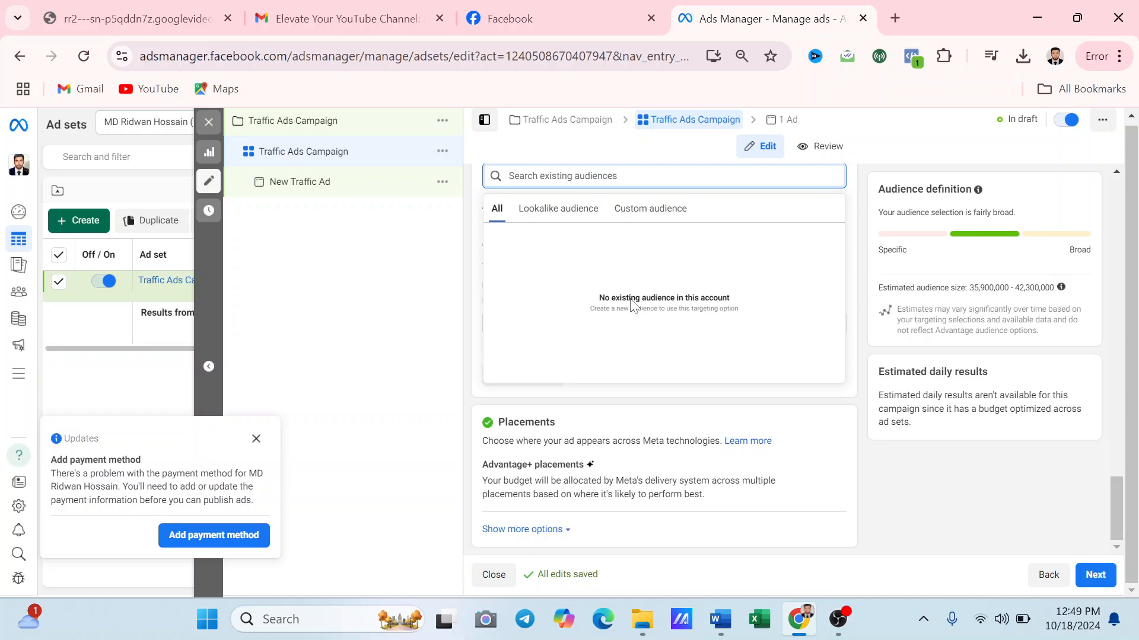
{"action": "scroll", "coordinate": [634, 303], "scroll_direction": "up", "scroll_amount": 5}
{"action": "scroll", "coordinate": [633, 347], "scroll_direction": "down", "scroll_amount": 3}
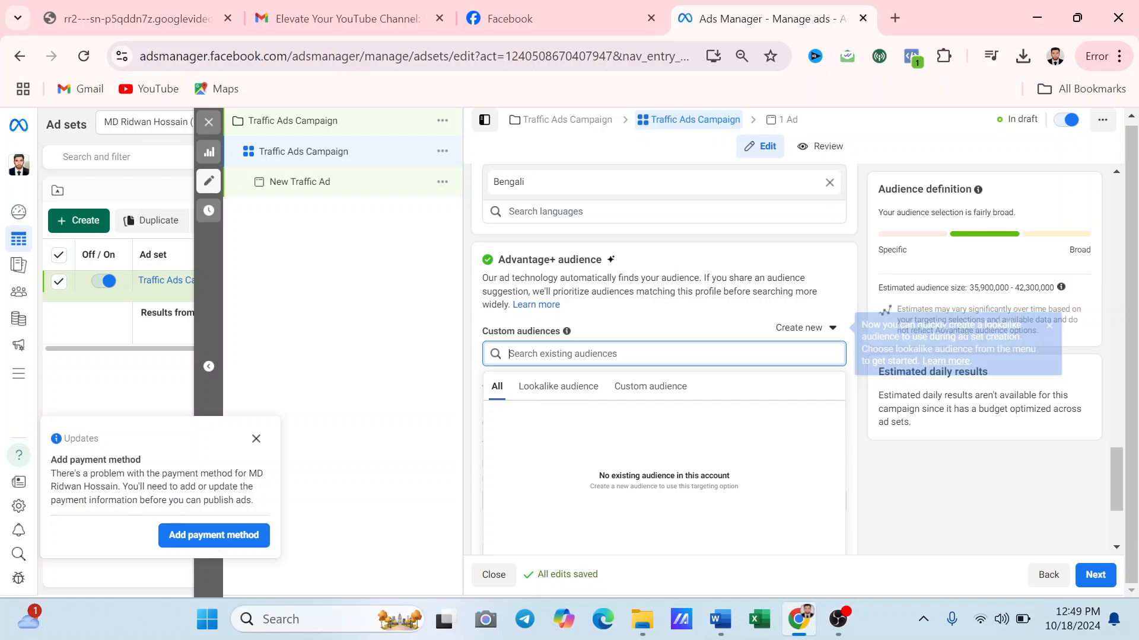
{"action": "scroll", "coordinate": [563, 380], "scroll_direction": "down", "scroll_amount": 3}
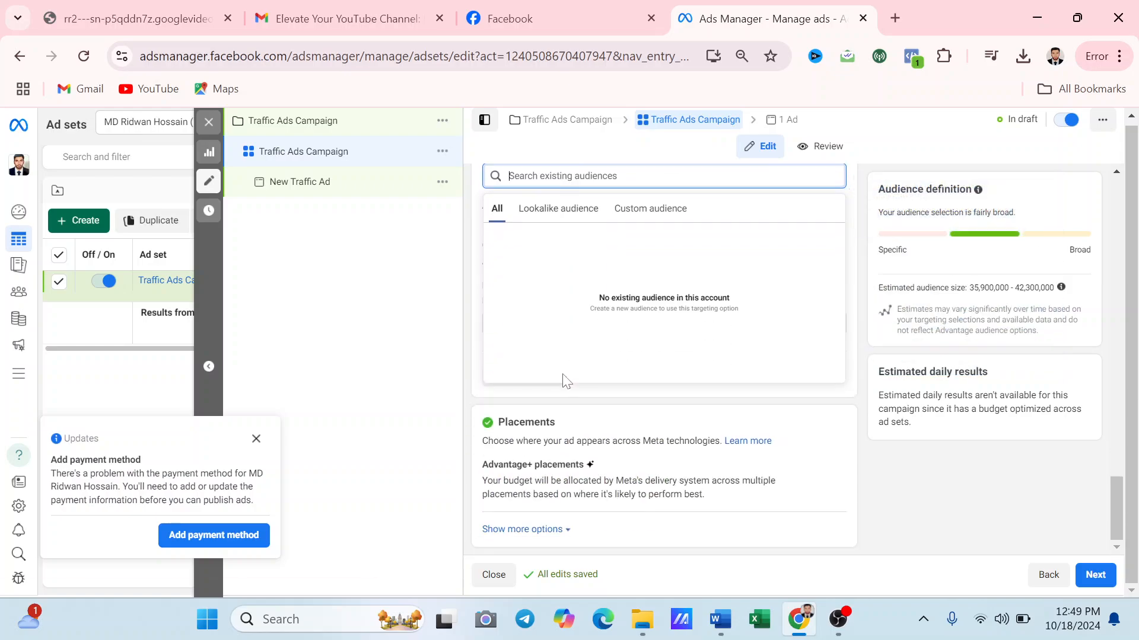
{"action": "scroll", "coordinate": [563, 376], "scroll_direction": "up", "scroll_amount": 6}
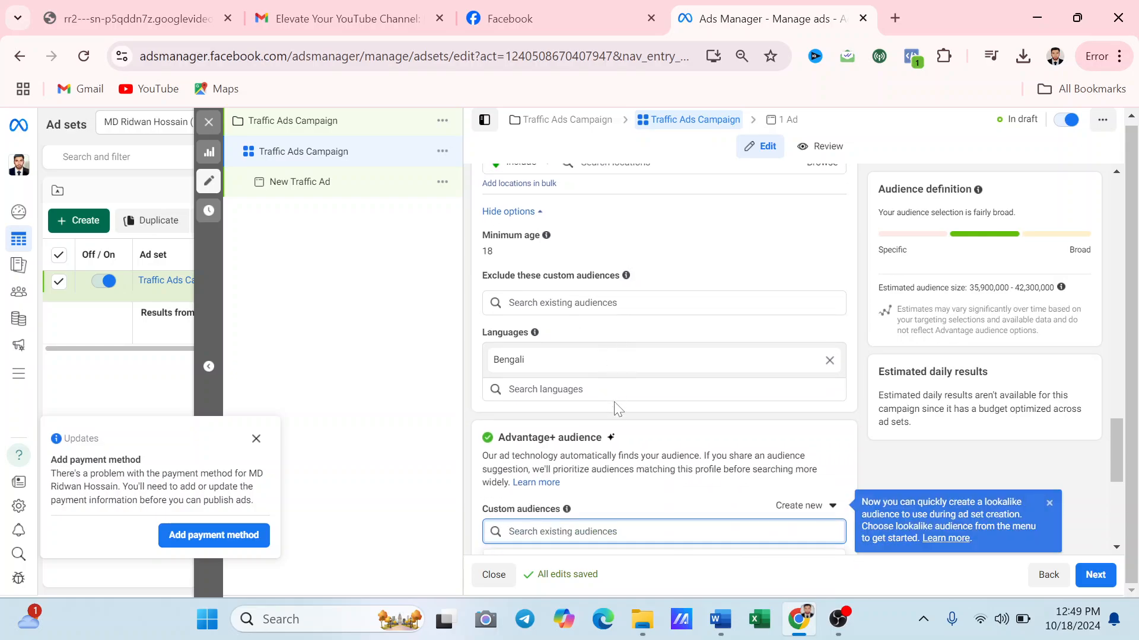
{"action": "scroll", "coordinate": [609, 469], "scroll_direction": "down", "scroll_amount": 1}
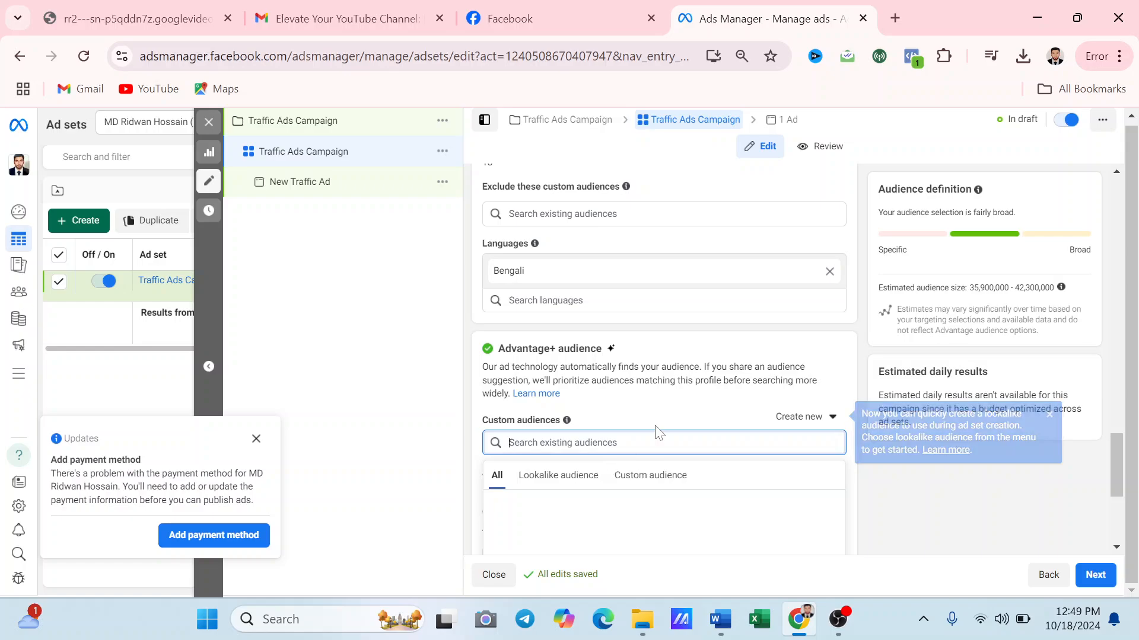
{"action": "type", "text": "tshirt"}
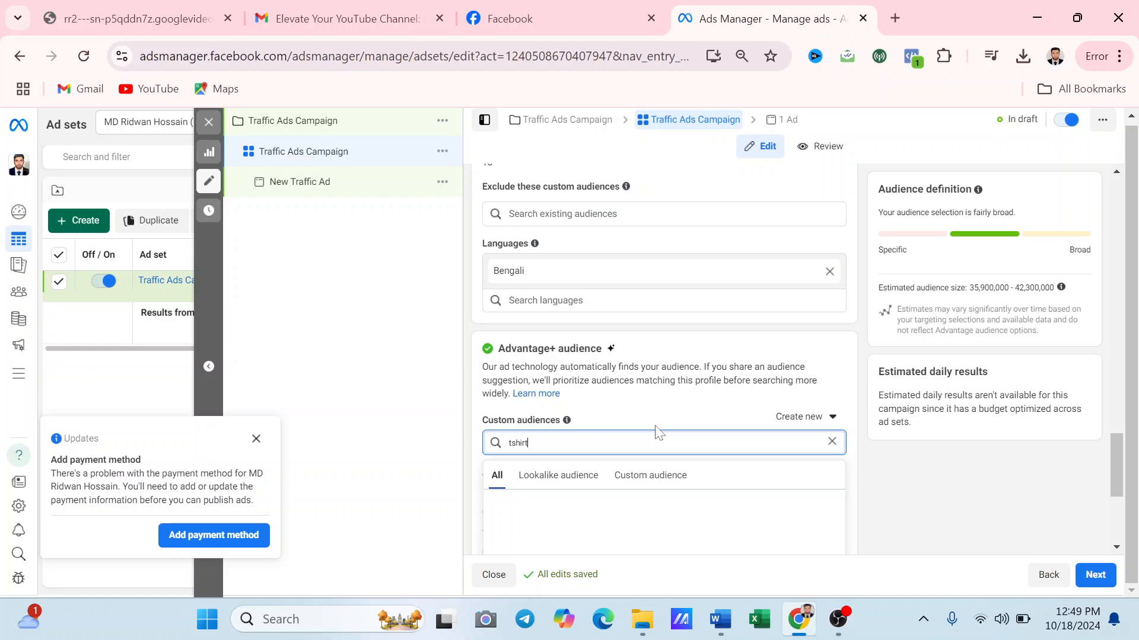
{"action": "left_click", "coordinate": [1024, 633]}
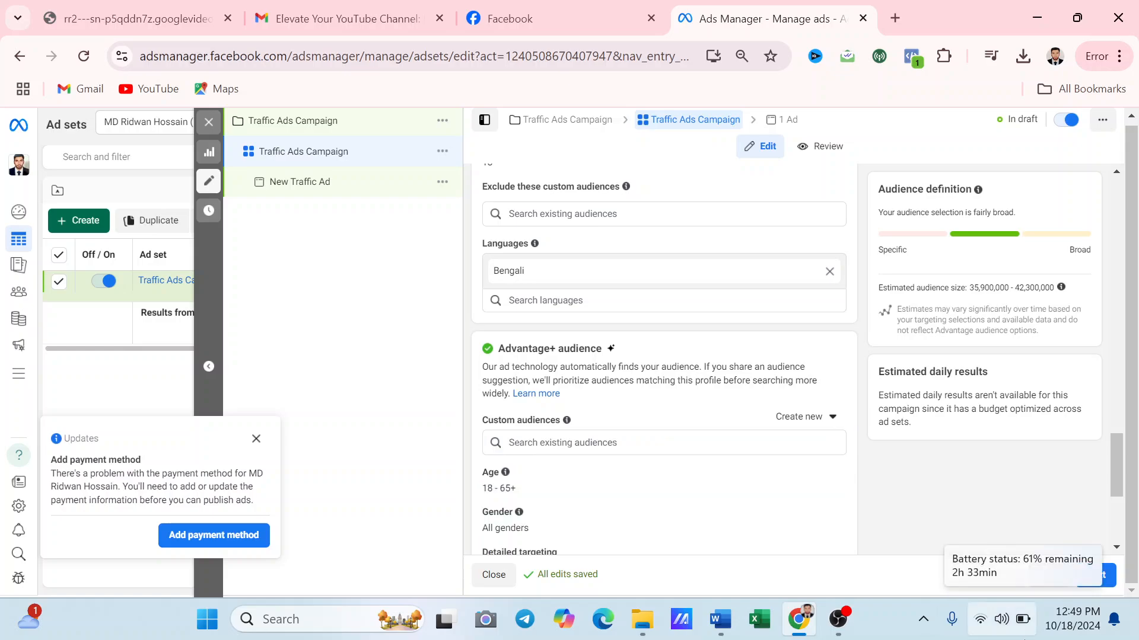
- Review the Advantage+ audience options, the custom audiences explanation and the choices for creating a new audience
{"action": "scroll", "coordinate": [668, 452], "scroll_direction": "down", "scroll_amount": 5}
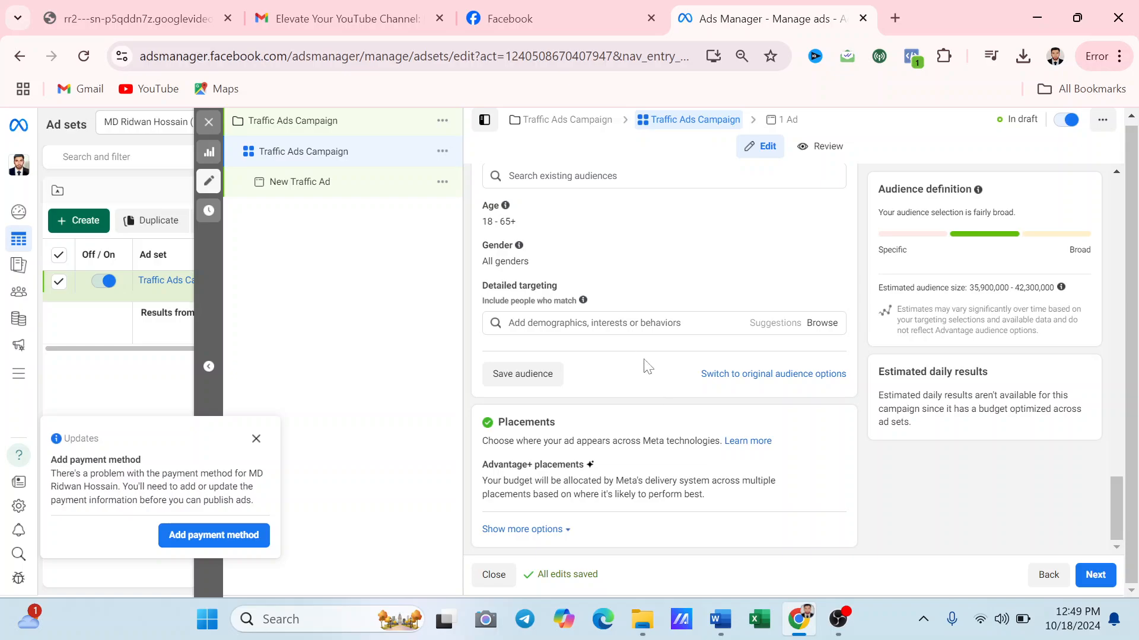
{"action": "scroll", "coordinate": [632, 314], "scroll_direction": "up", "scroll_amount": 2}
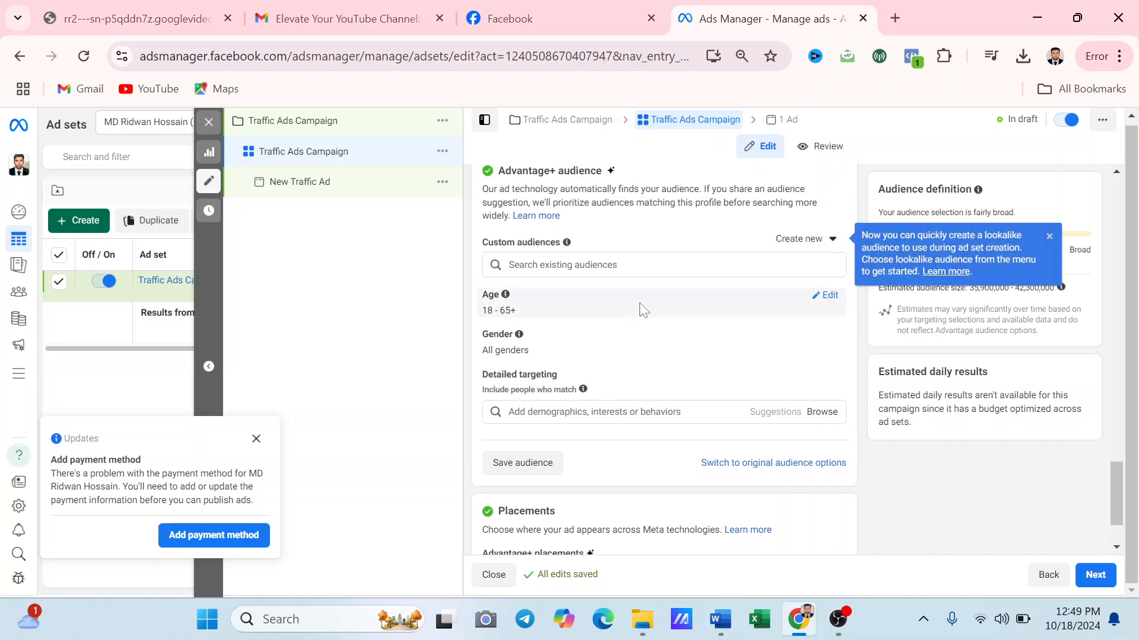
{"action": "scroll", "coordinate": [642, 312], "scroll_direction": "down", "scroll_amount": 2}
{"action": "scroll", "coordinate": [640, 314], "scroll_direction": "up", "scroll_amount": 2}
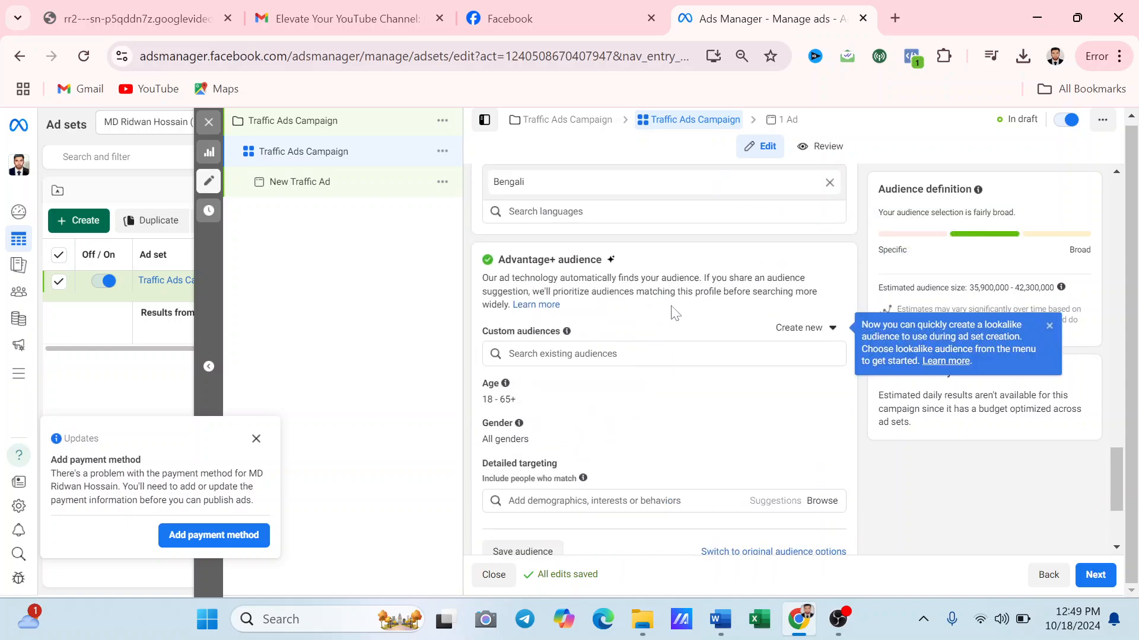
{"action": "mouse_move", "coordinate": [563, 333]}
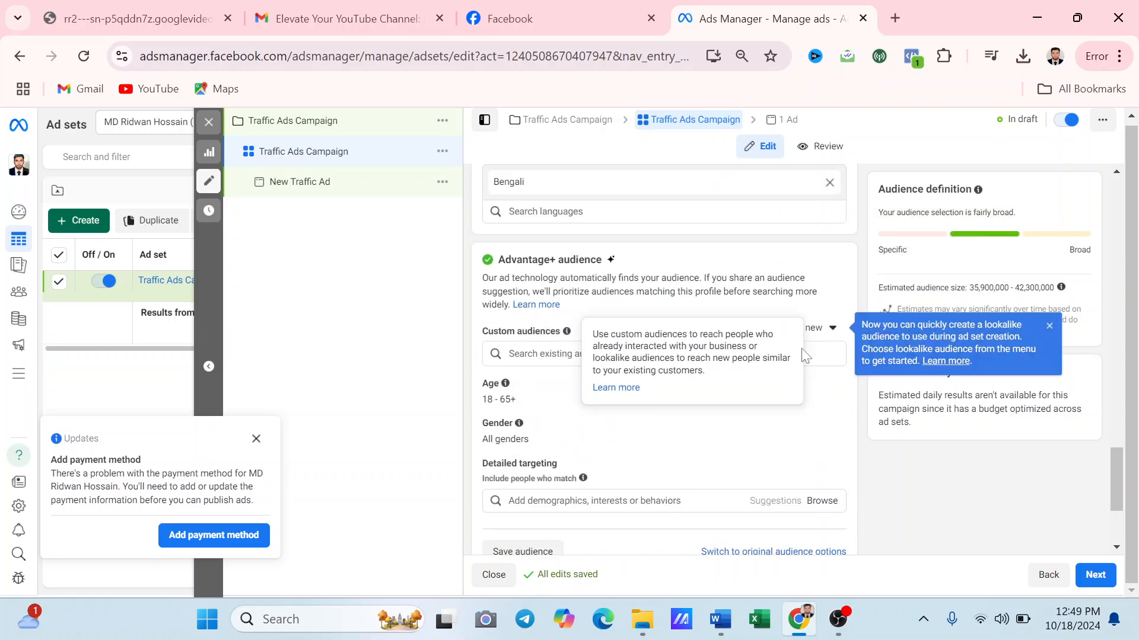
{"action": "left_click", "coordinate": [829, 330]}
{"action": "left_click", "coordinate": [715, 332]}
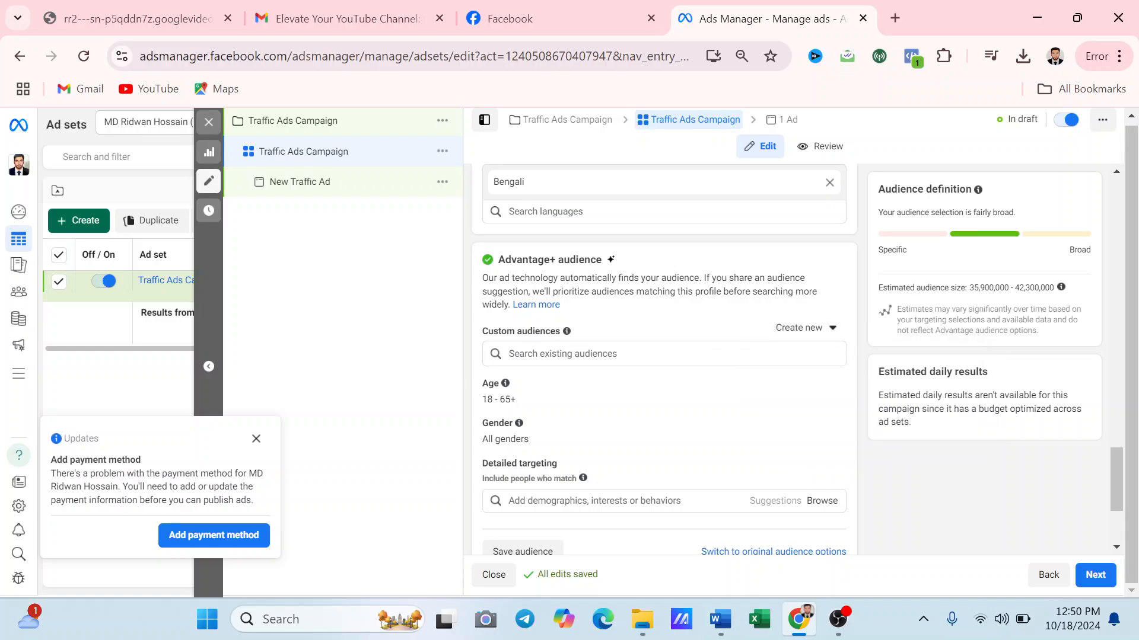
- Set the suggested audience's maximum age to 50 and open the gender options for editing
{"action": "scroll", "coordinate": [726, 318], "scroll_direction": "down", "scroll_amount": 3}
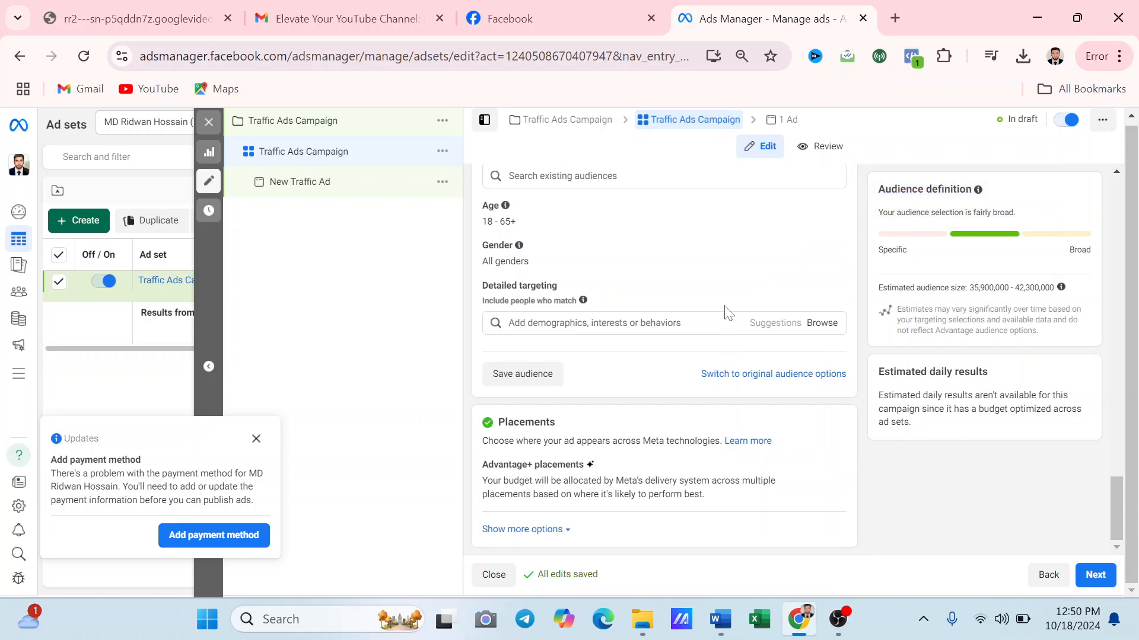
{"action": "scroll", "coordinate": [727, 314], "scroll_direction": "up", "scroll_amount": 2}
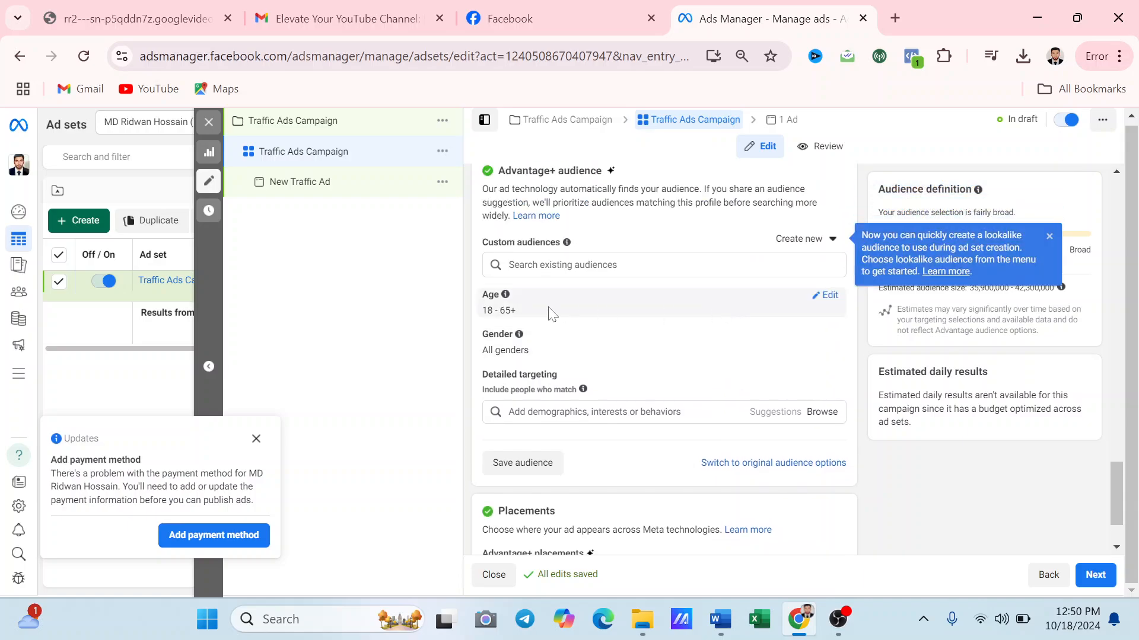
{"action": "left_click", "coordinate": [829, 296]}
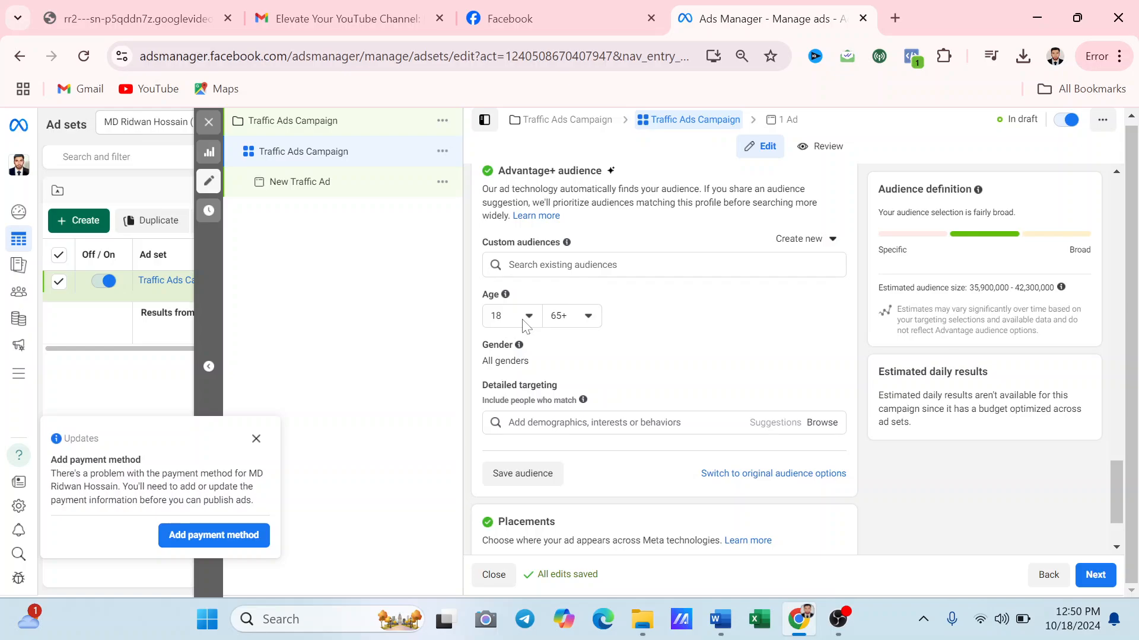
{"action": "left_click", "coordinate": [596, 325]}
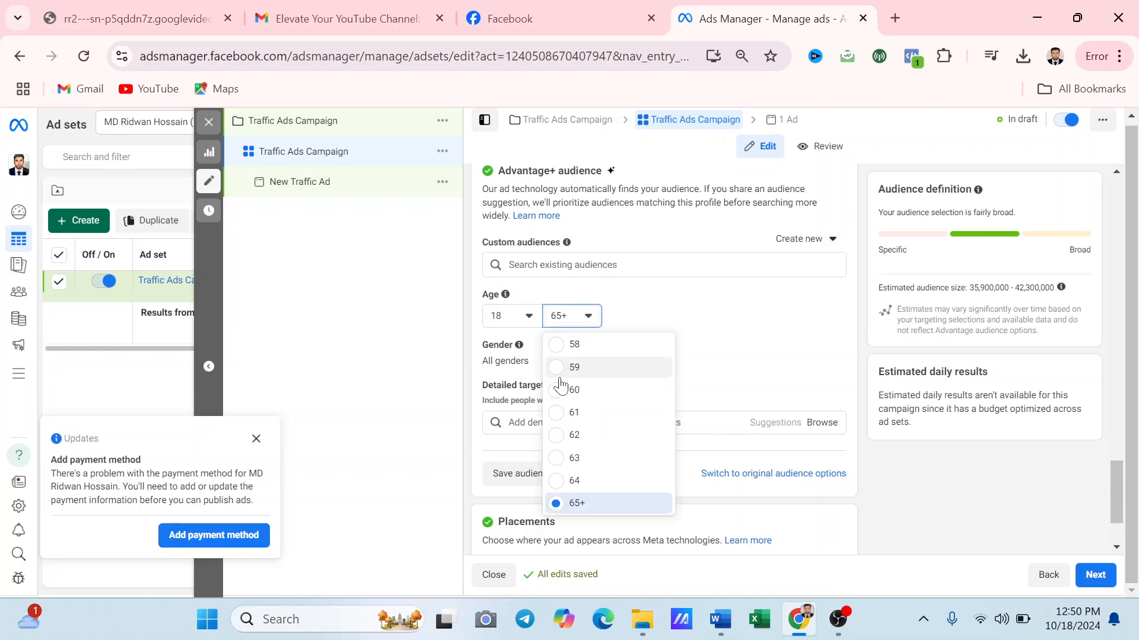
{"action": "scroll", "coordinate": [567, 424], "scroll_direction": "up", "scroll_amount": 4}
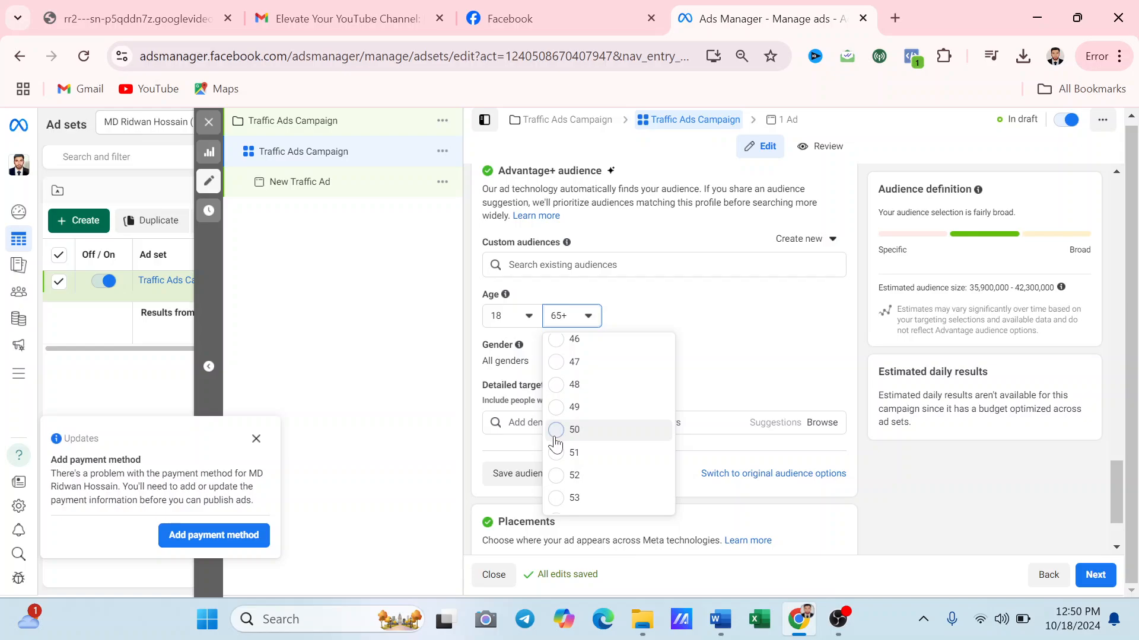
{"action": "left_click", "coordinate": [558, 436]}
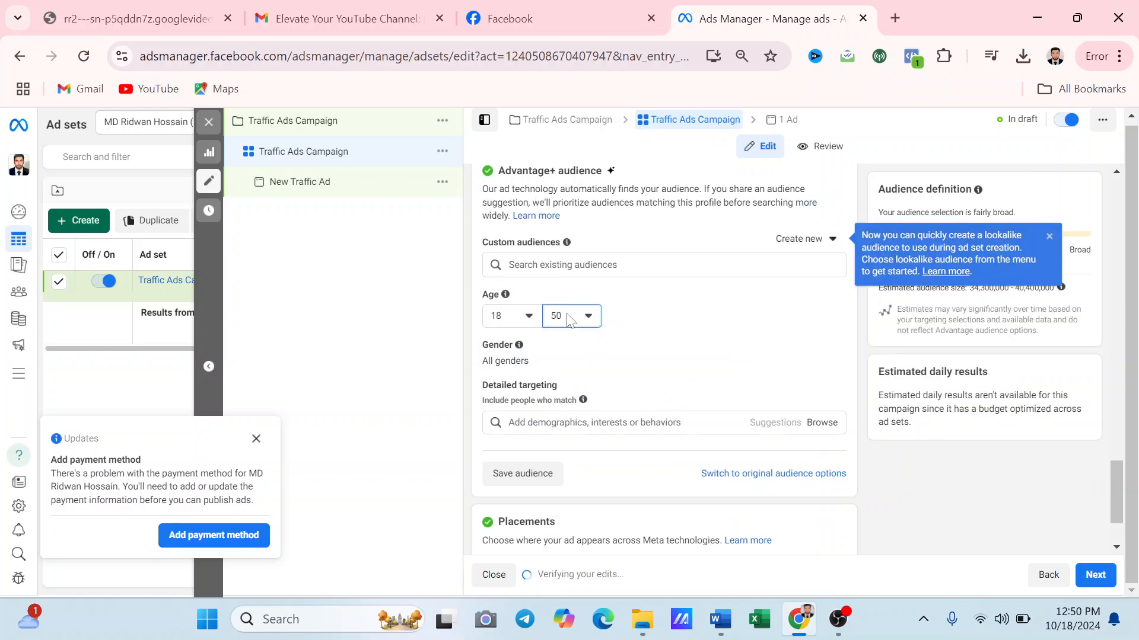
{"action": "scroll", "coordinate": [631, 322], "scroll_direction": "down", "scroll_amount": 2}
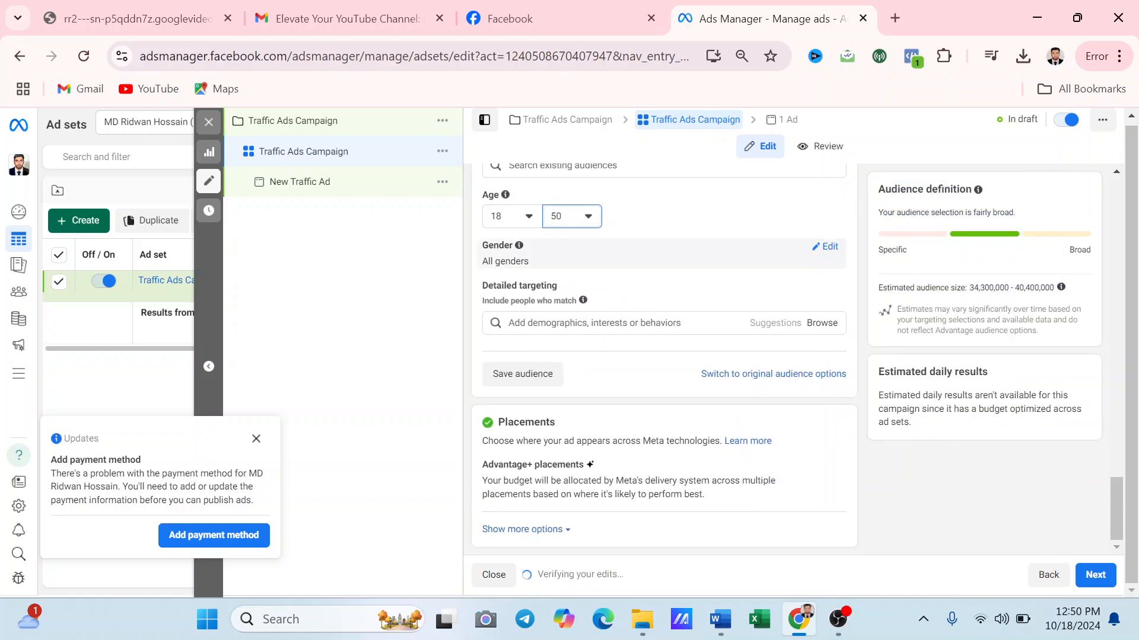
{"action": "left_click", "coordinate": [825, 247]}
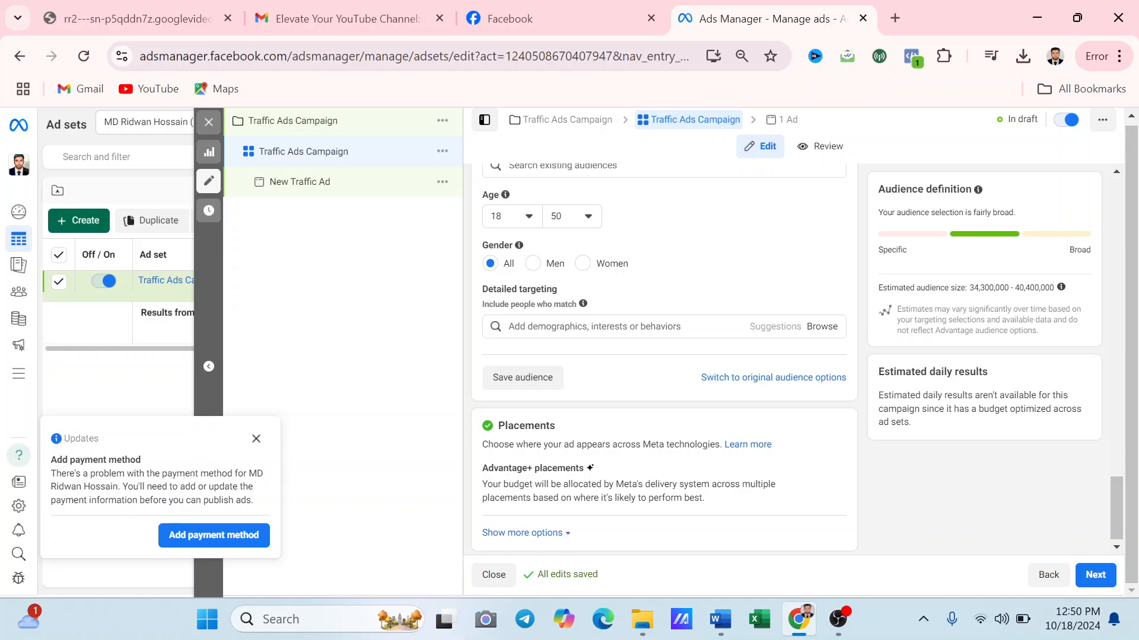
- Add the interest Food (food & drink) to the ad set's detailed targeting
{"action": "scroll", "coordinate": [534, 323], "scroll_direction": "up", "scroll_amount": 7}
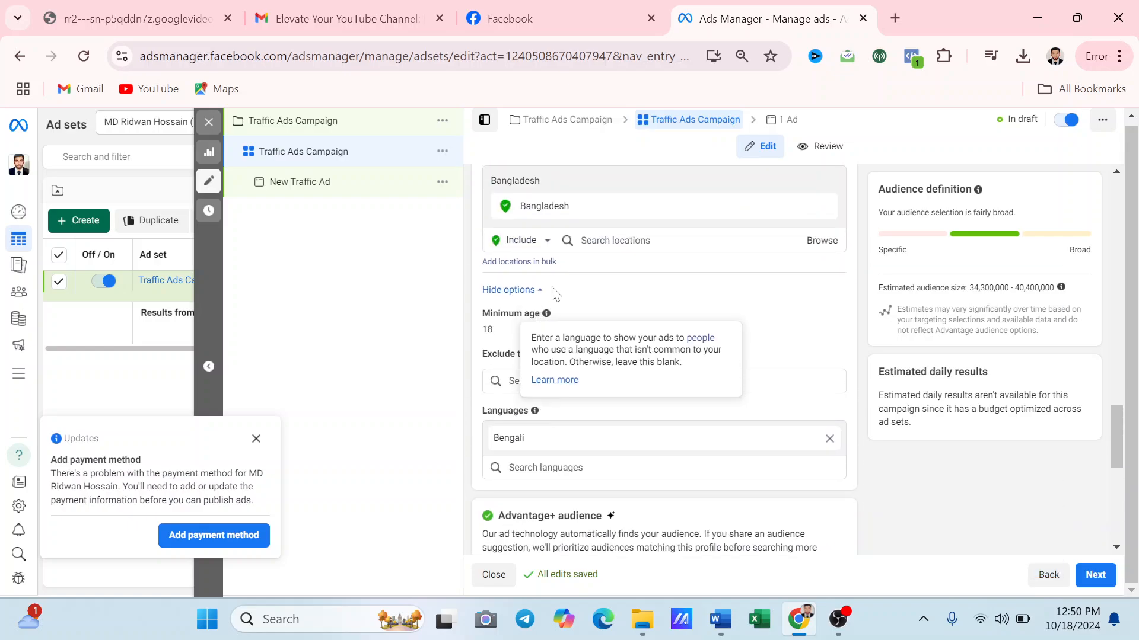
{"action": "scroll", "coordinate": [562, 265], "scroll_direction": "down", "scroll_amount": 4}
{"action": "scroll", "coordinate": [562, 265], "scroll_direction": "up", "scroll_amount": 15}
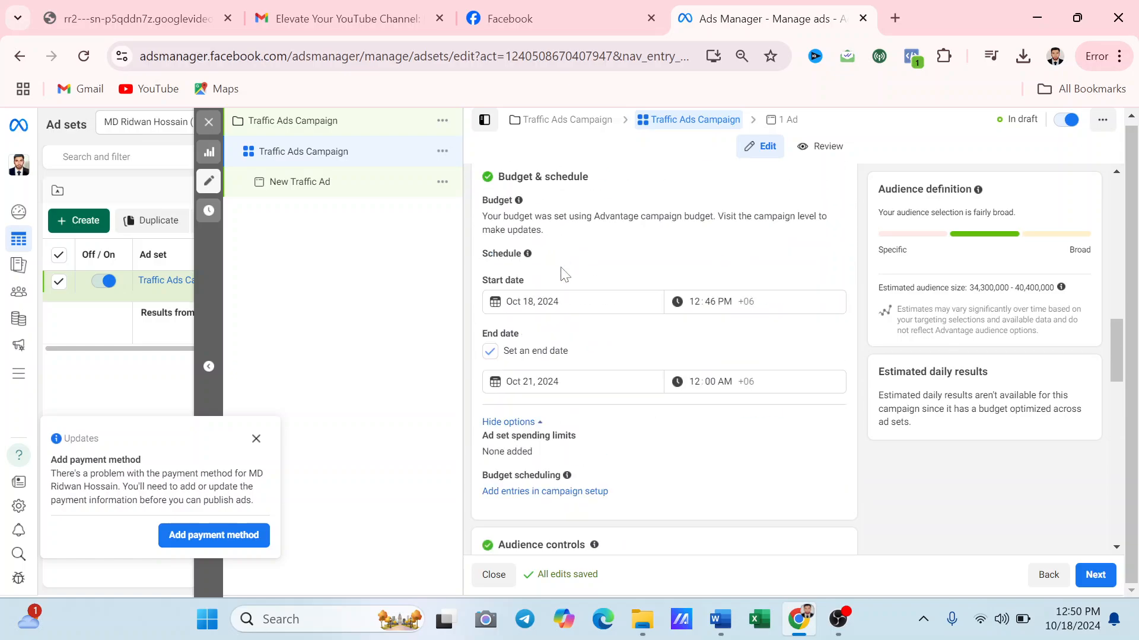
{"action": "scroll", "coordinate": [562, 278], "scroll_direction": "down", "scroll_amount": 15}
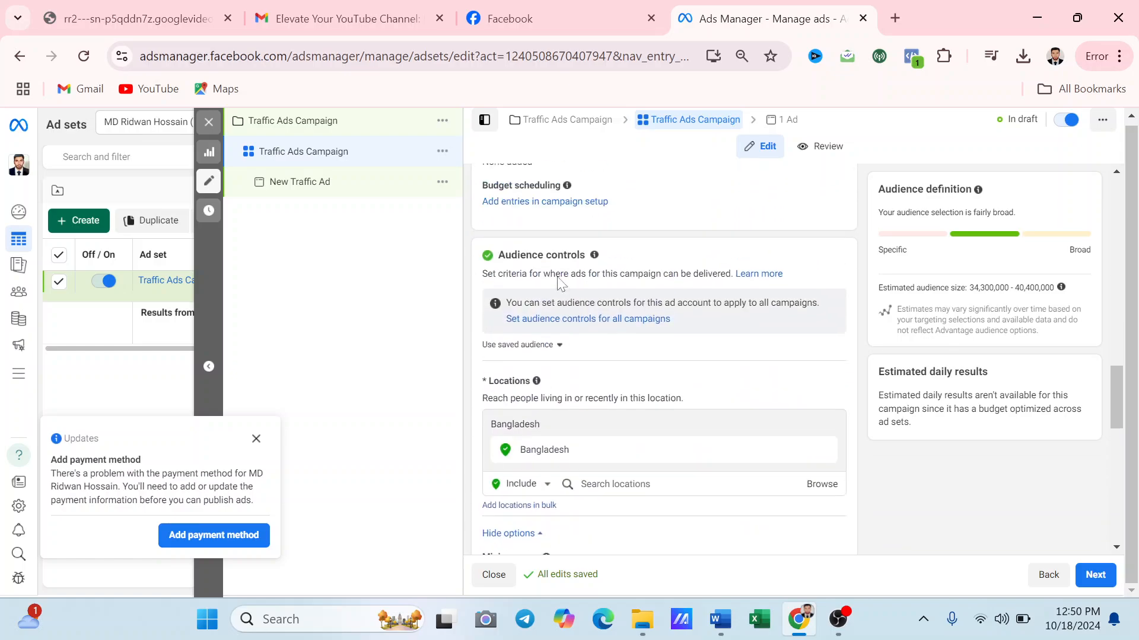
{"action": "scroll", "coordinate": [562, 282], "scroll_direction": "down", "scroll_amount": 3}
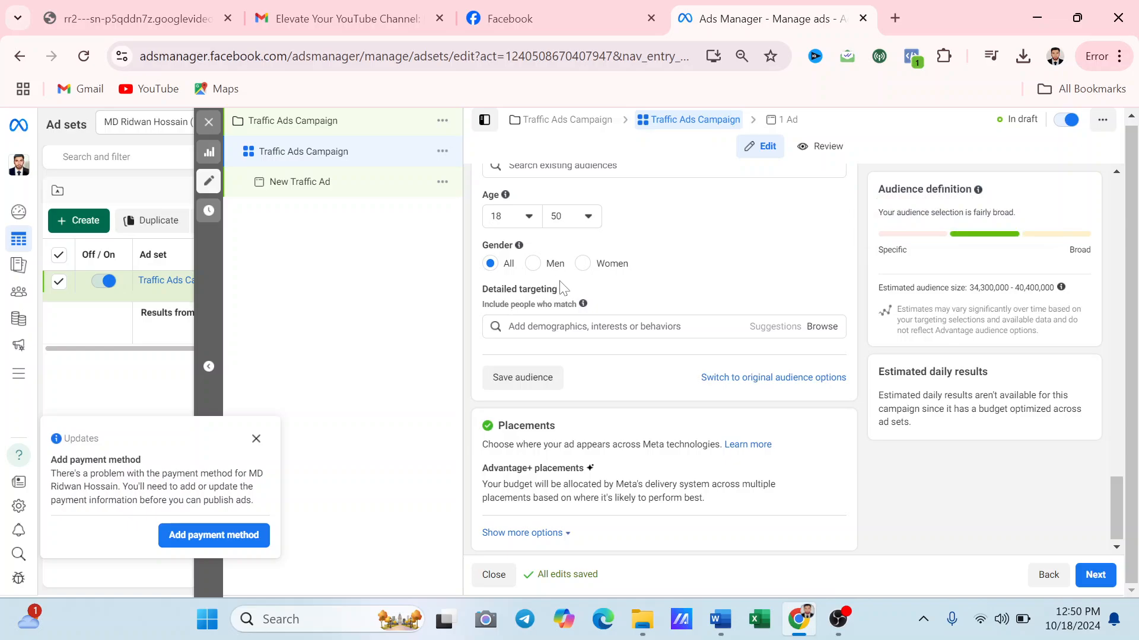
{"action": "left_click", "coordinate": [509, 326]}
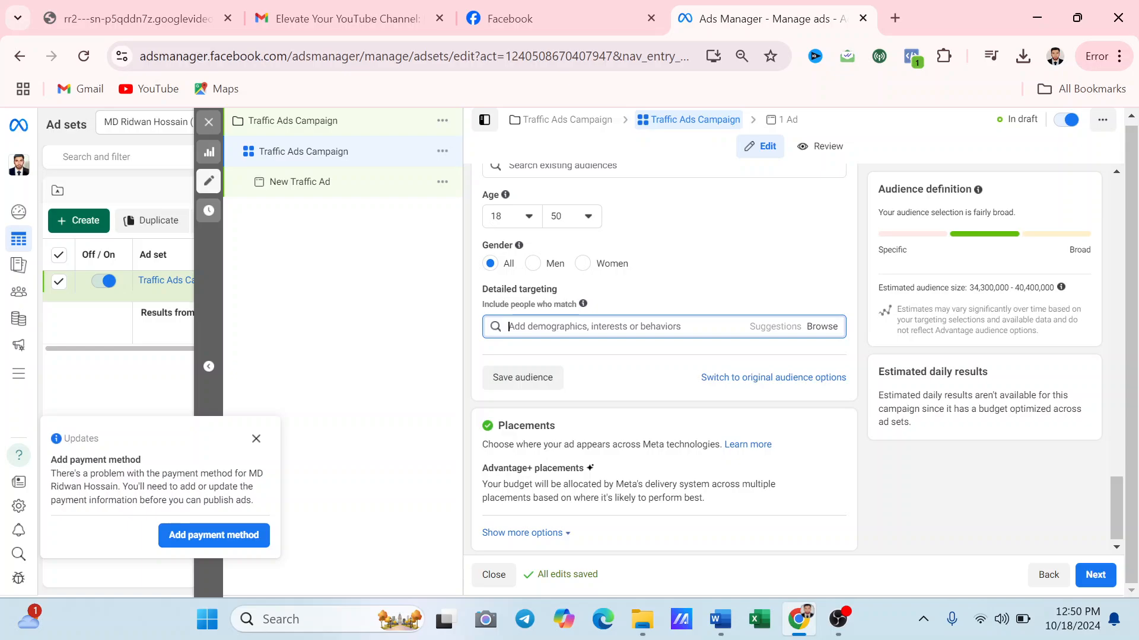
{"action": "type", "text": "foc"}
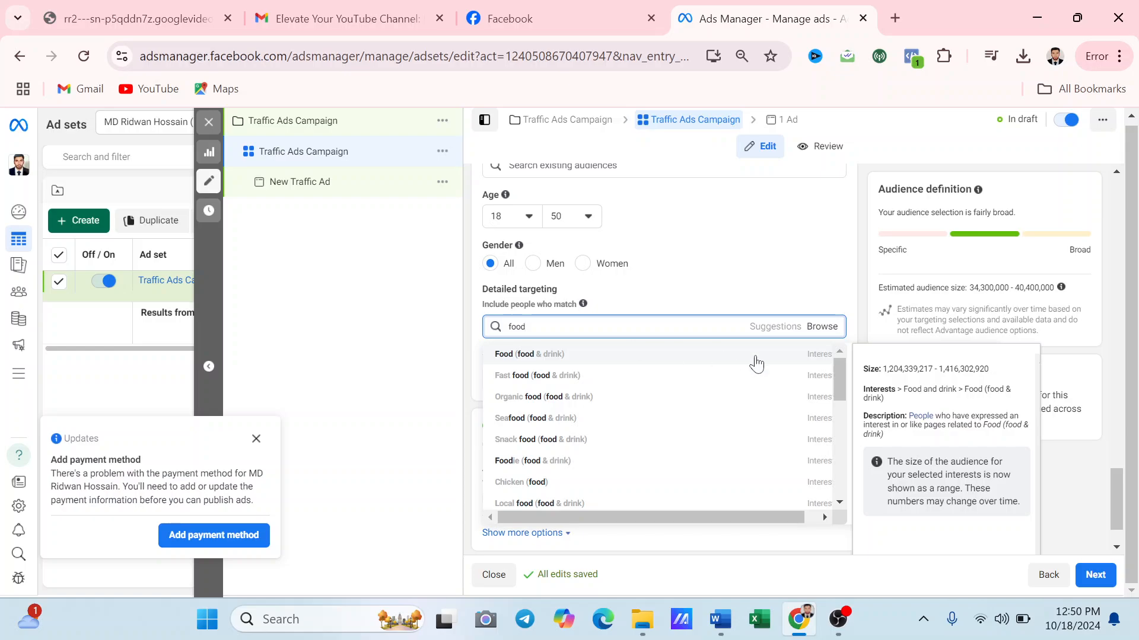
{"action": "left_click", "coordinate": [632, 354]}
- Search detailed targeting for "street food" and add the interest Street food (food & drink)
{"action": "left_click", "coordinate": [628, 397]}
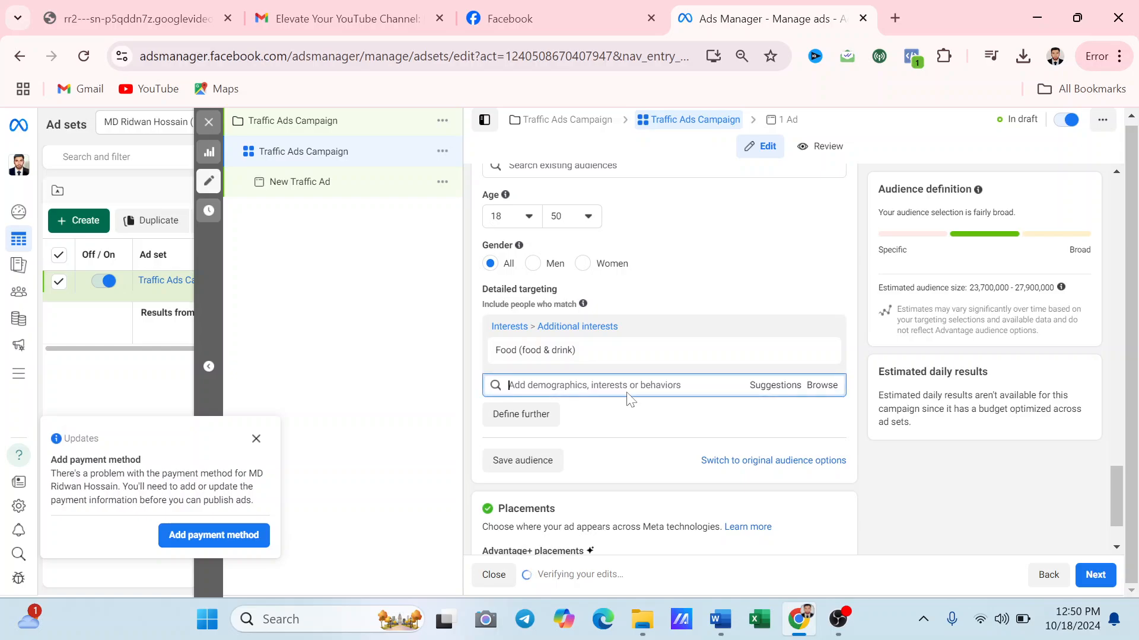
{"action": "type", "text": "street"}
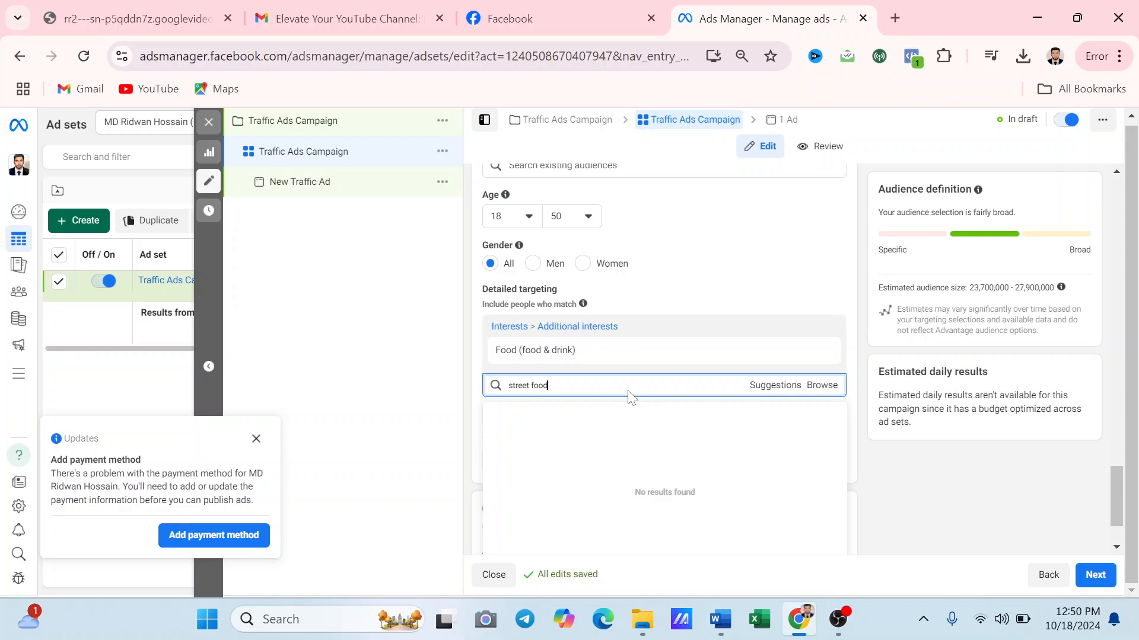
{"action": "type", "text": " food"}
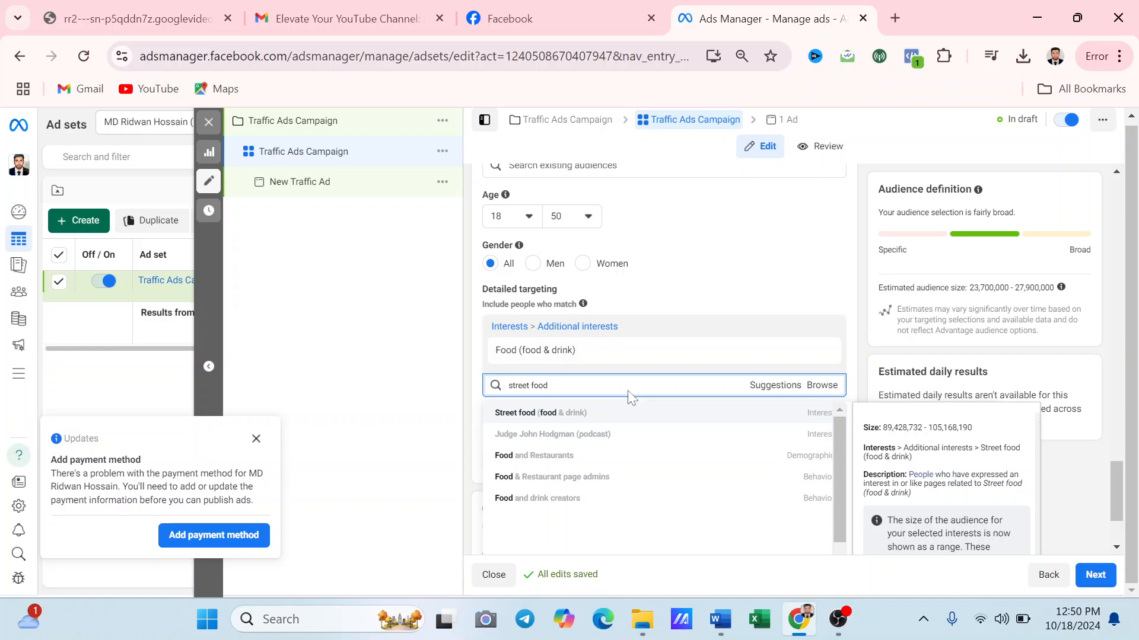
{"action": "left_click", "coordinate": [642, 418]}
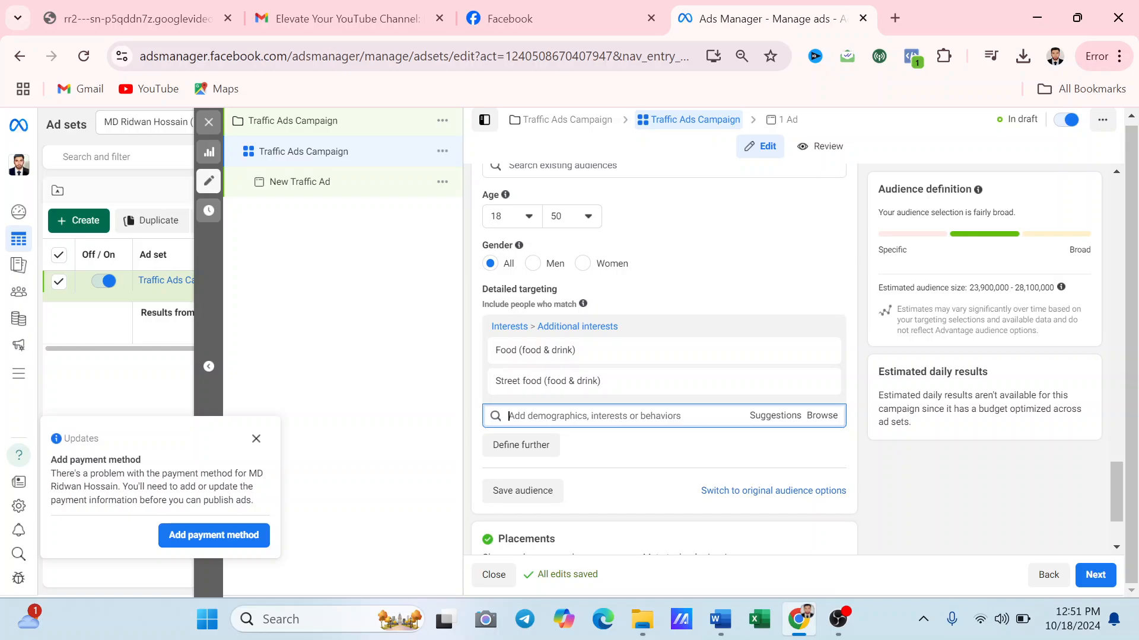
- Search detailed targeting for "food" and review the suggested related interests, such as Foodie, Restaurants and Fast food, with their audience details
{"action": "type", "text": "ber"}
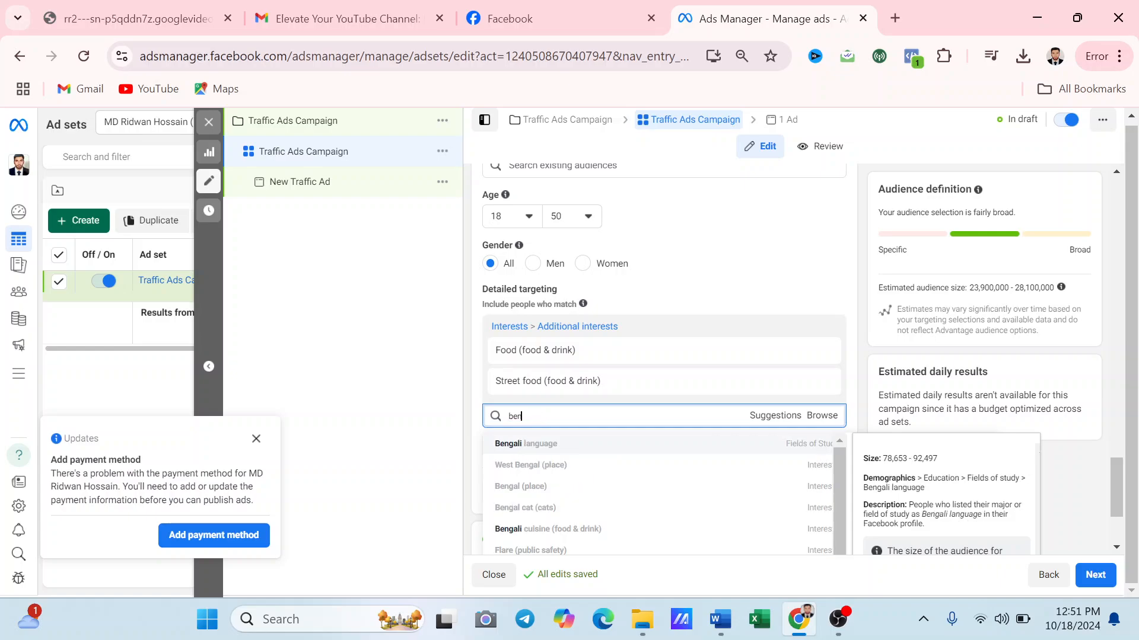
{"action": "key", "text": "BackSpace"}
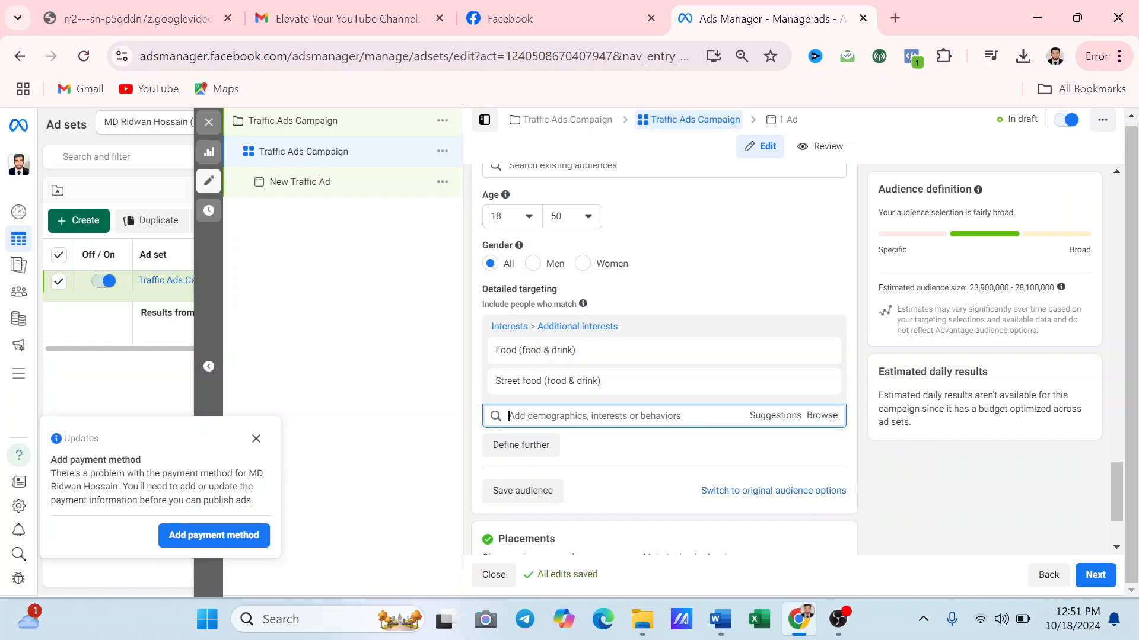
{"action": "type", "text": "food"}
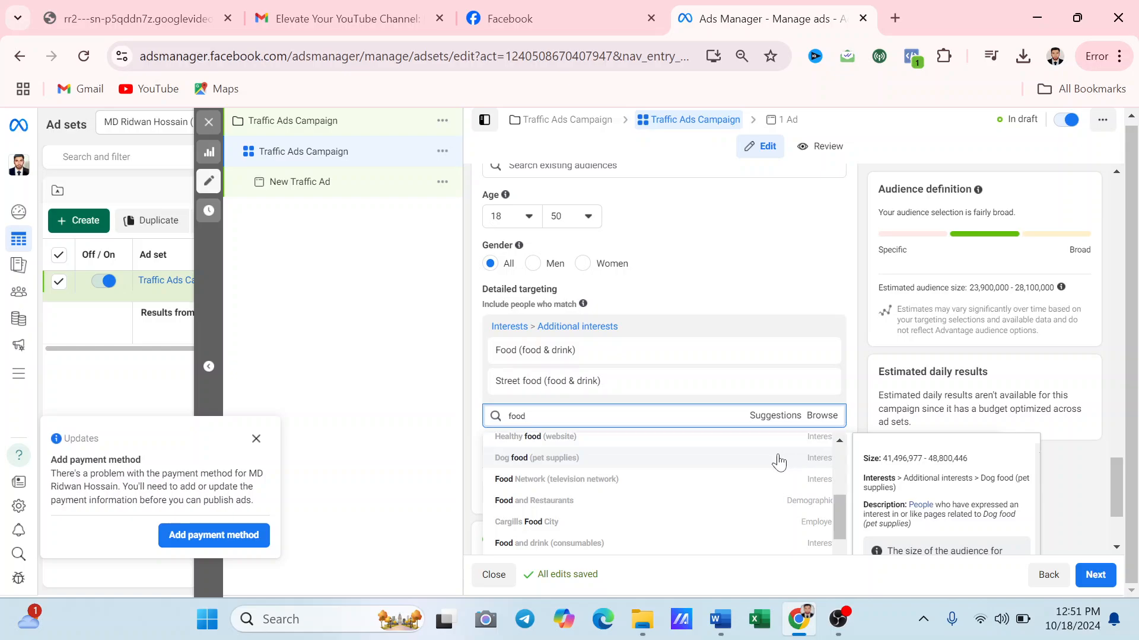
{"action": "left_click", "coordinate": [792, 421]}
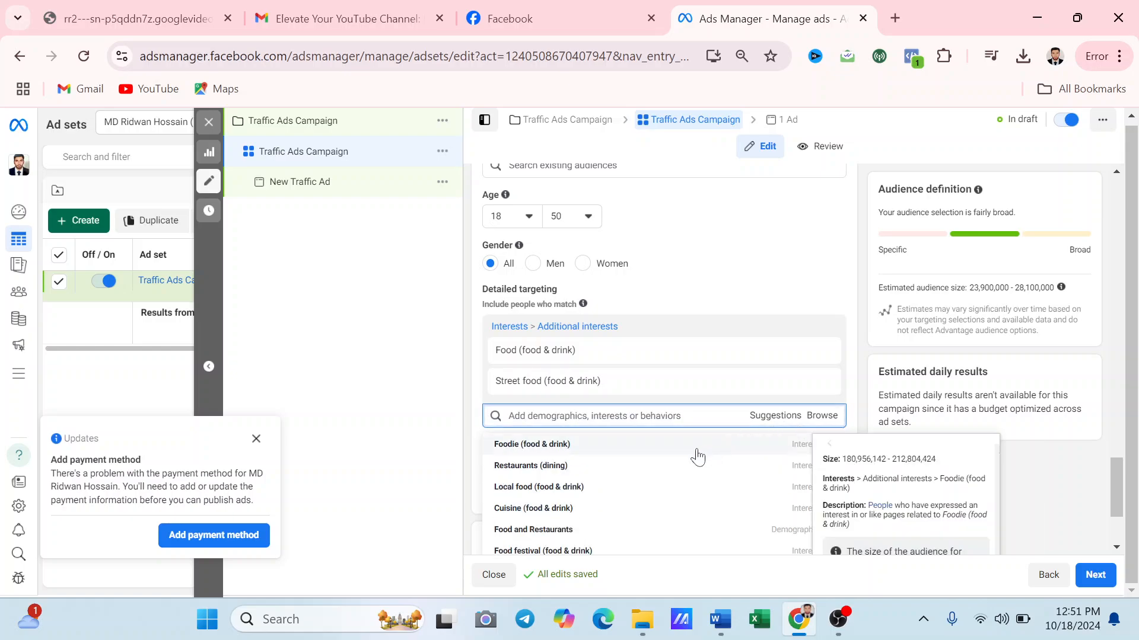
{"action": "mouse_move", "coordinate": [699, 454]}
{"action": "mouse_move", "coordinate": [645, 467]}
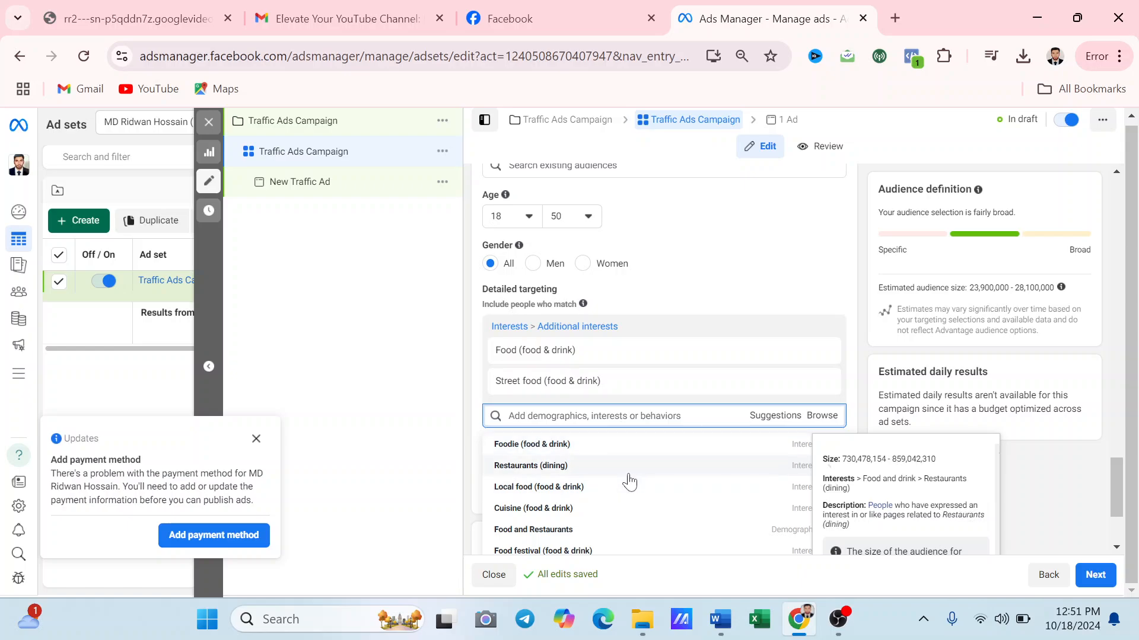
{"action": "mouse_move", "coordinate": [615, 497]}
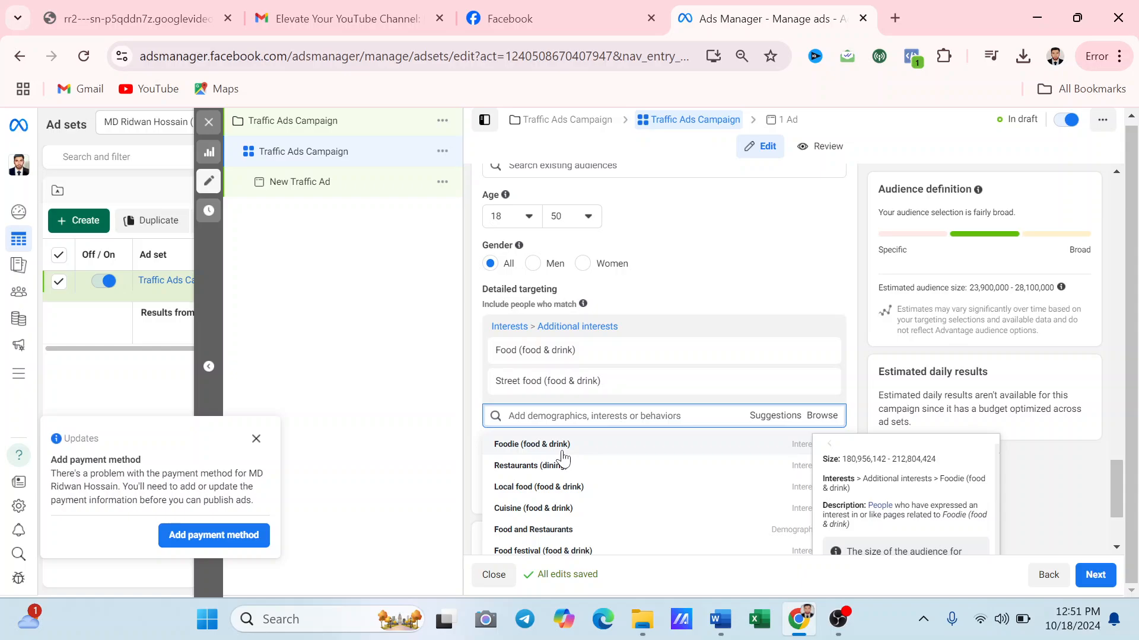
{"action": "scroll", "coordinate": [563, 478], "scroll_direction": "down", "scroll_amount": 2}
{"action": "scroll", "coordinate": [565, 483], "scroll_direction": "down", "scroll_amount": 2}
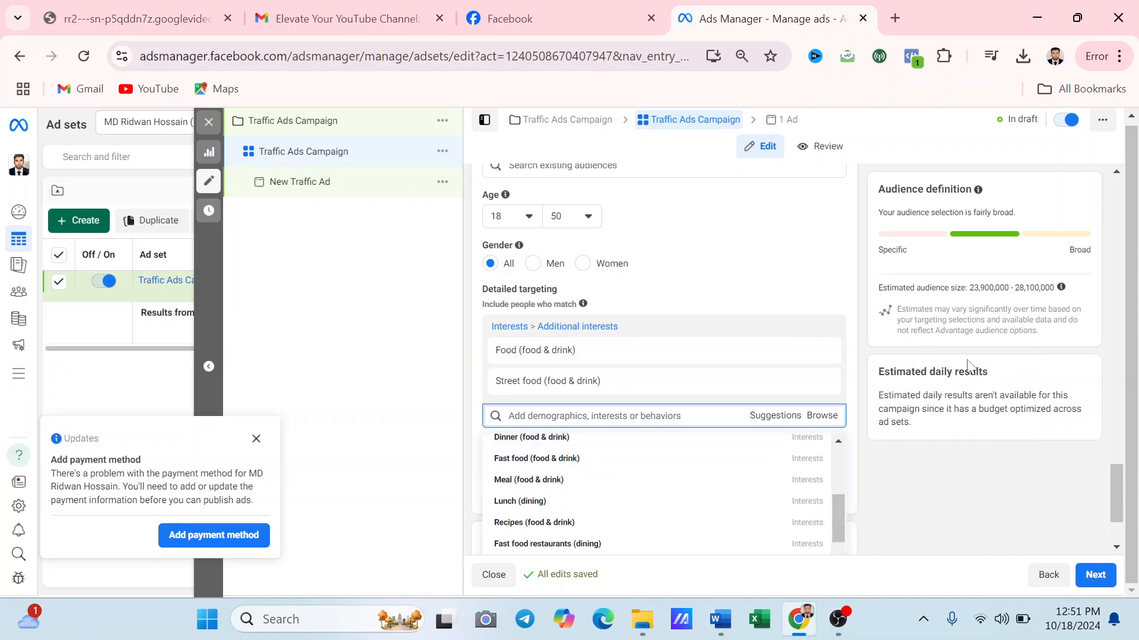
{"action": "scroll", "coordinate": [1011, 524], "scroll_direction": "down", "scroll_amount": 2}
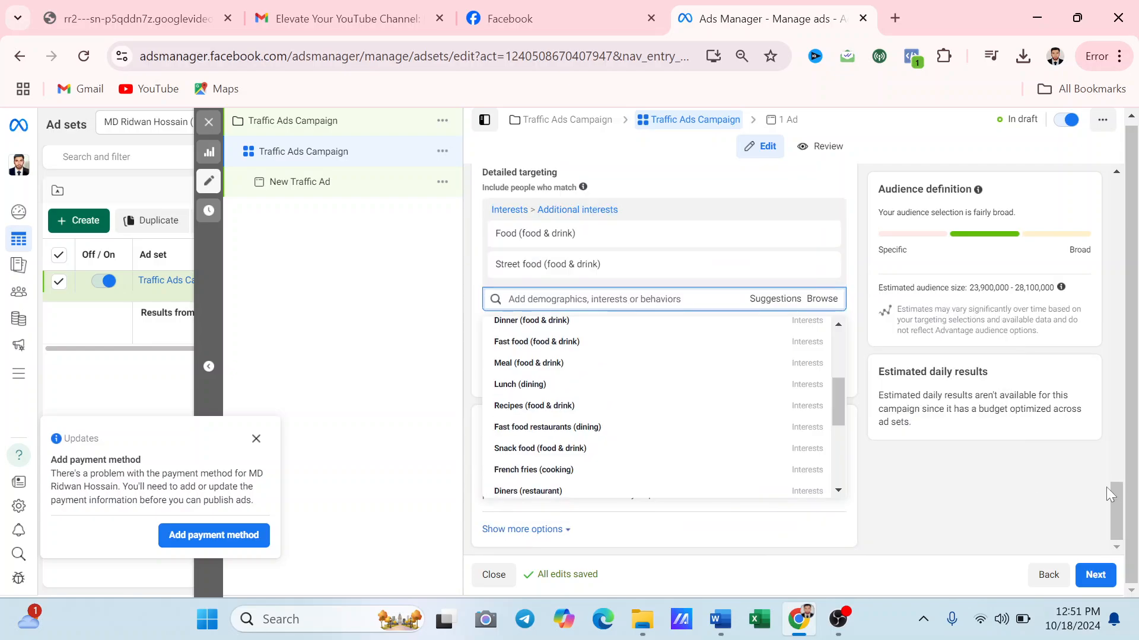
{"action": "scroll", "coordinate": [783, 454], "scroll_direction": "down", "scroll_amount": 1}
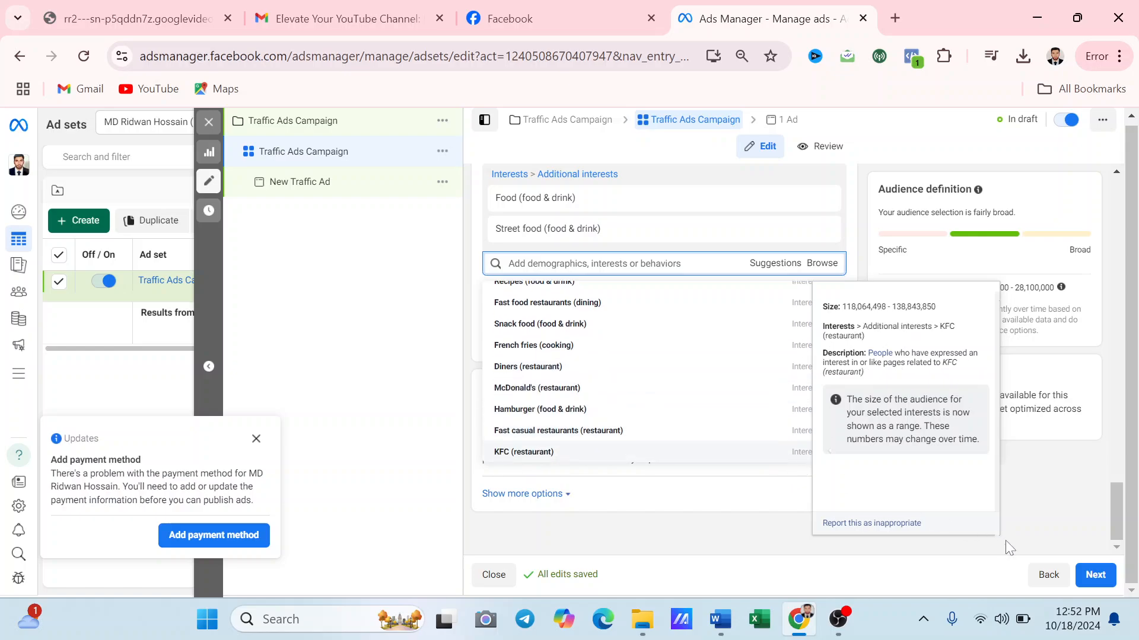
{"action": "left_click", "coordinate": [1044, 519]}
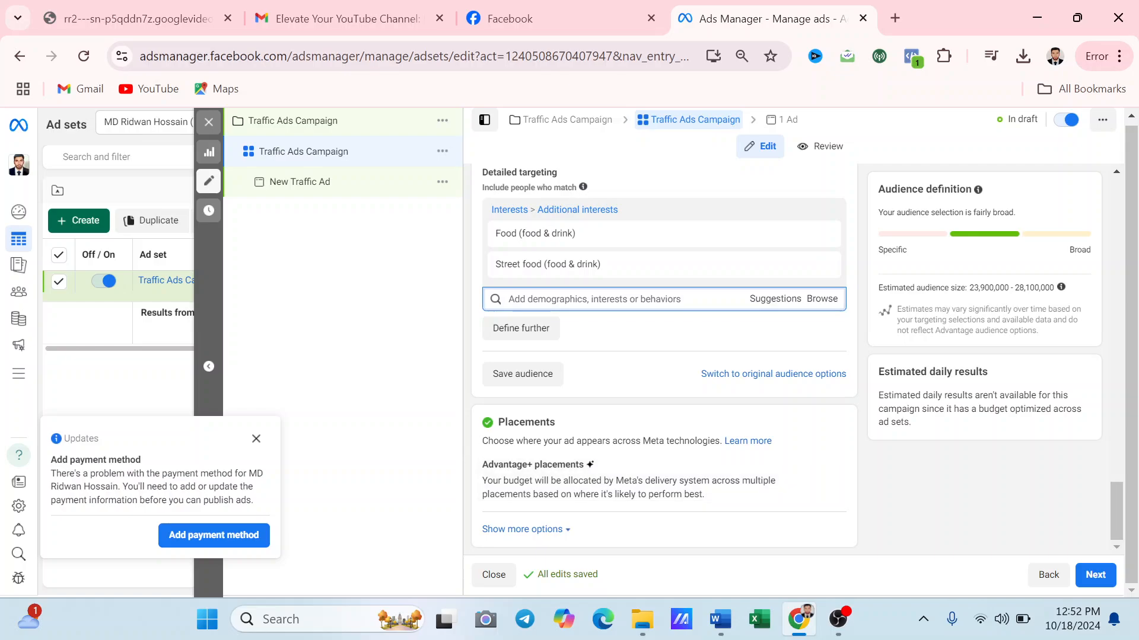
- Open the ad set's placement settings for editing and switch them to Manual placements
{"action": "left_click", "coordinate": [825, 467]}
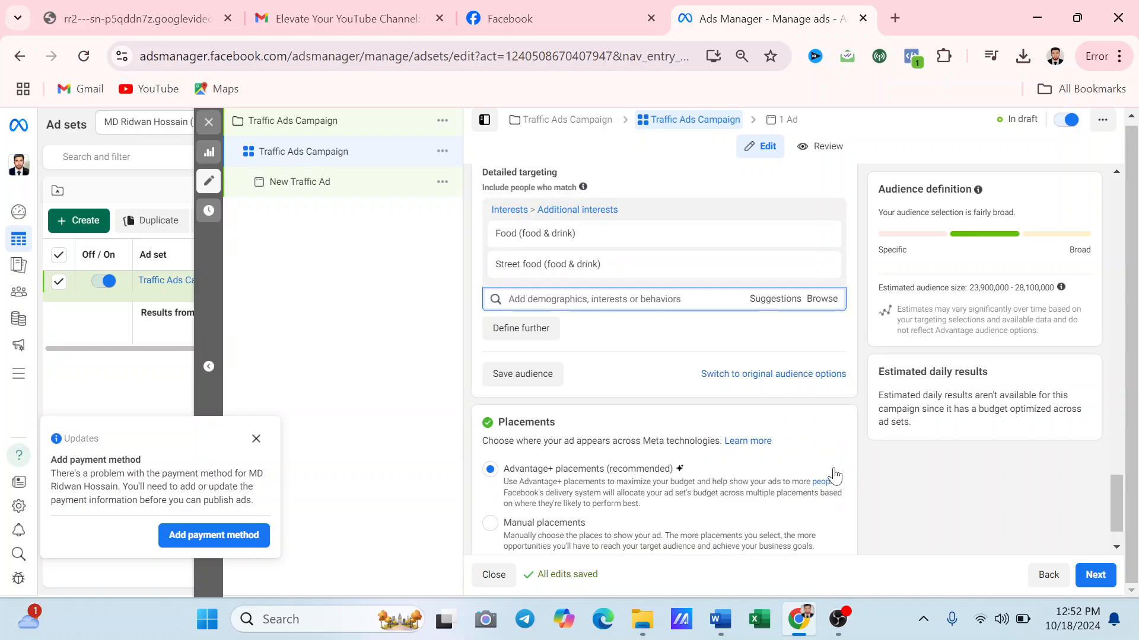
{"action": "scroll", "coordinate": [750, 384], "scroll_direction": "down", "scroll_amount": 1}
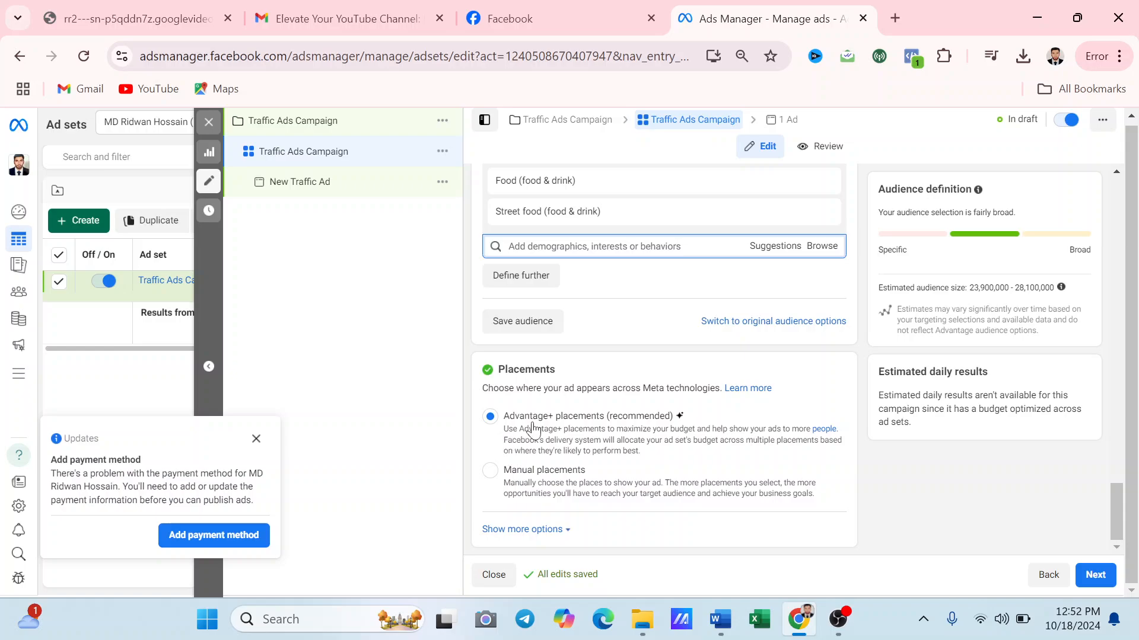
{"action": "left_click", "coordinate": [492, 473]}
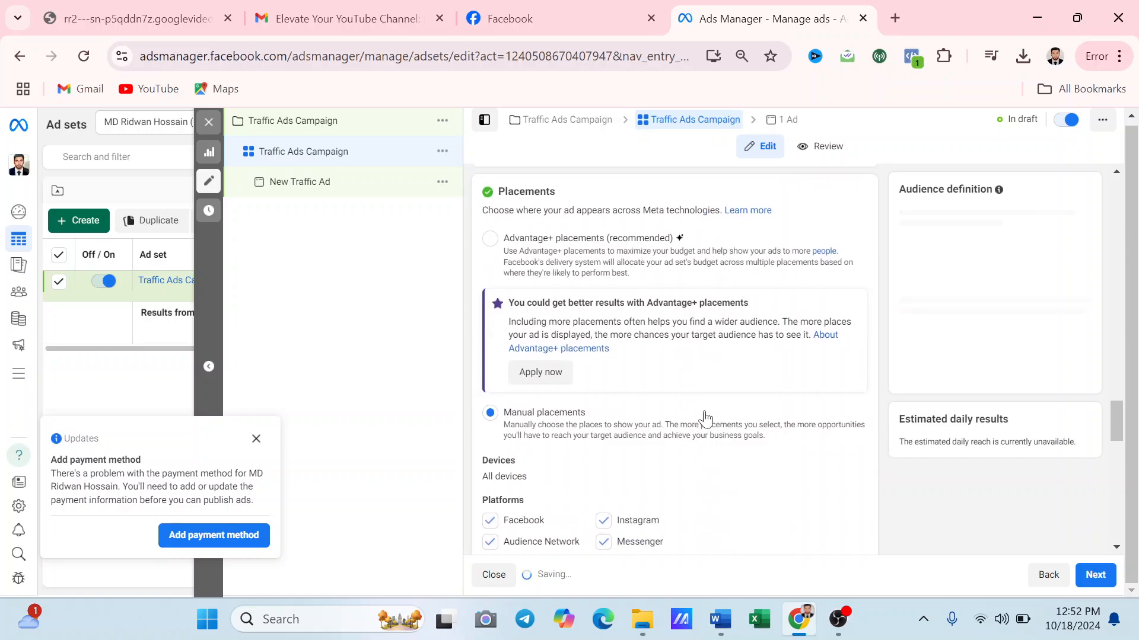
- Exclude the Instagram and Audience Network platforms from the manual placements
{"action": "scroll", "coordinate": [712, 415], "scroll_direction": "down", "scroll_amount": 5}
{"action": "scroll", "coordinate": [733, 396], "scroll_direction": "down", "scroll_amount": 3}
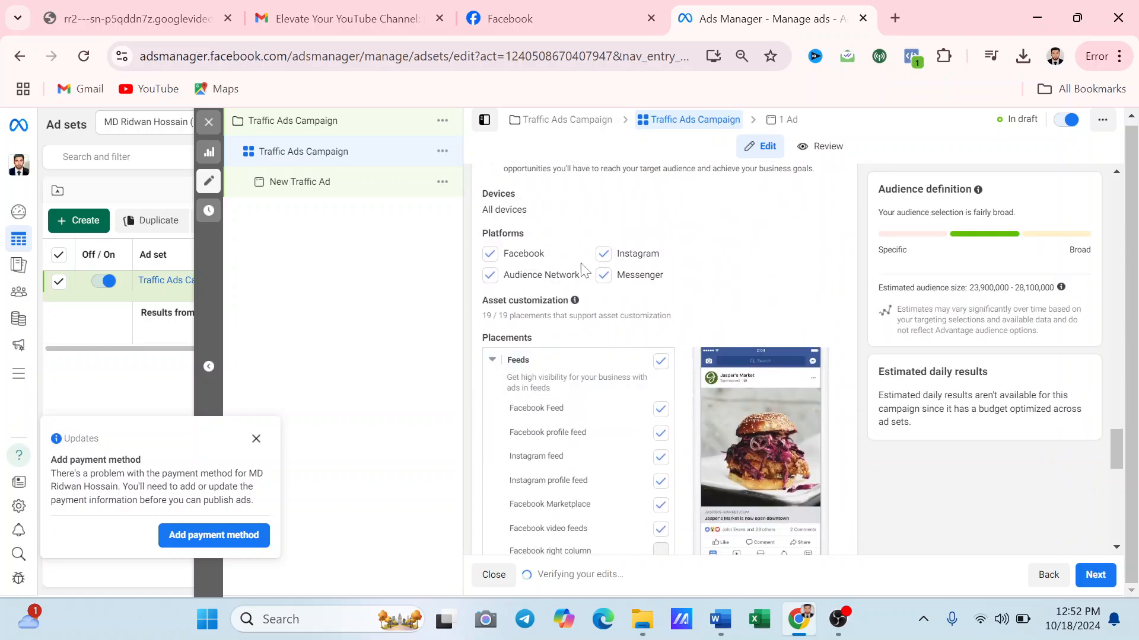
{"action": "left_click", "coordinate": [604, 255]}
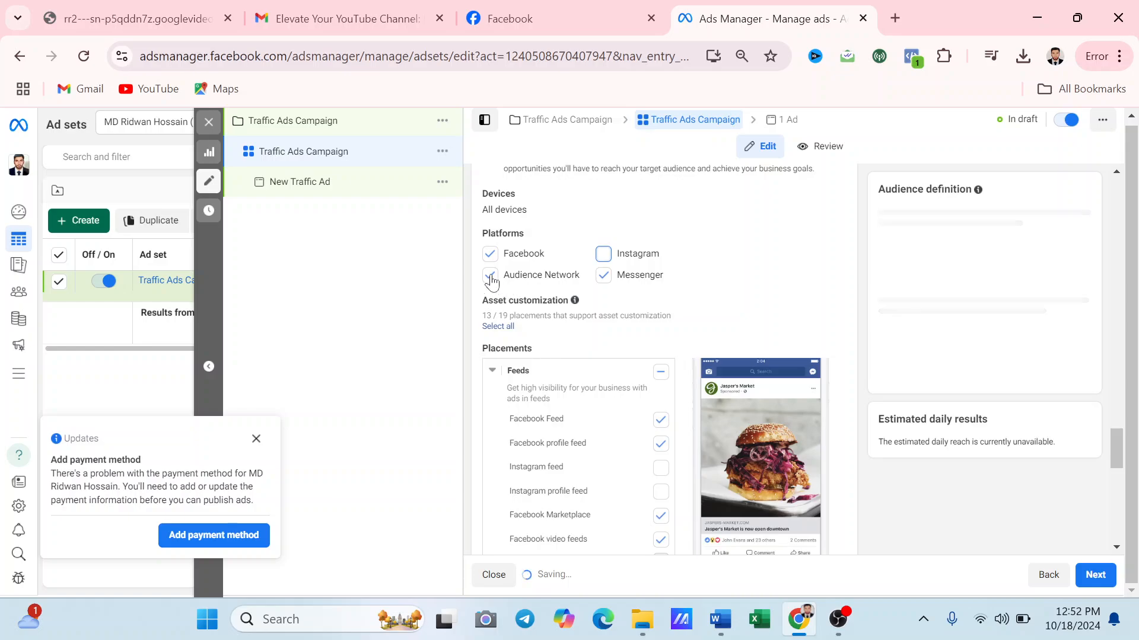
{"action": "left_click", "coordinate": [521, 275]}
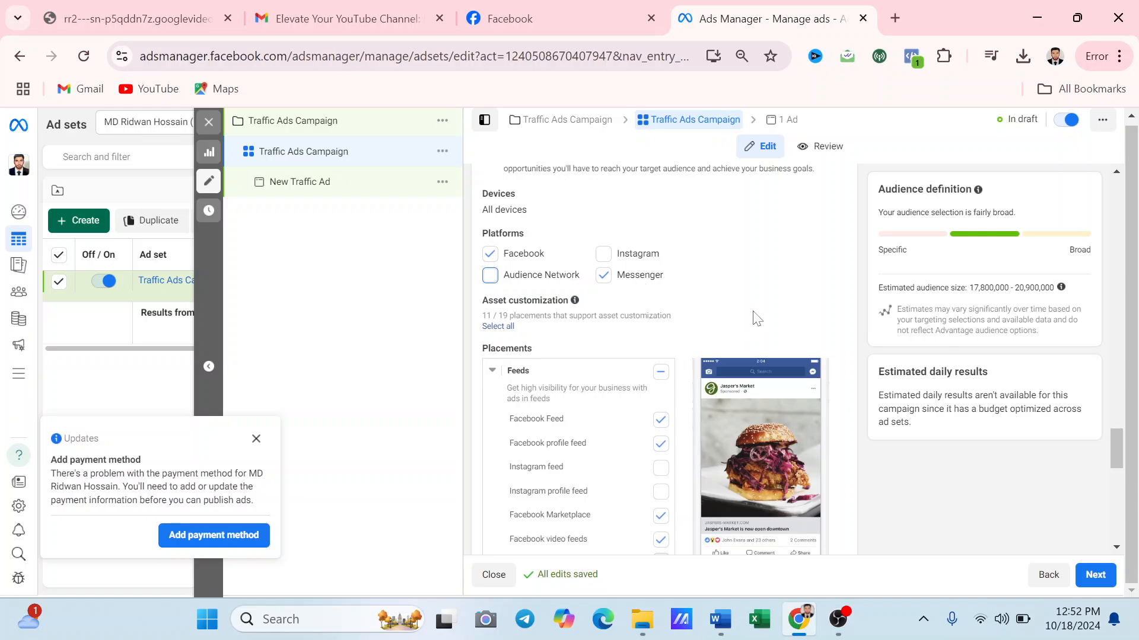
- Remove the whole In-stream ads for videos and reels group from the ad set's placements
{"action": "scroll", "coordinate": [751, 314], "scroll_direction": "down", "scroll_amount": 3}
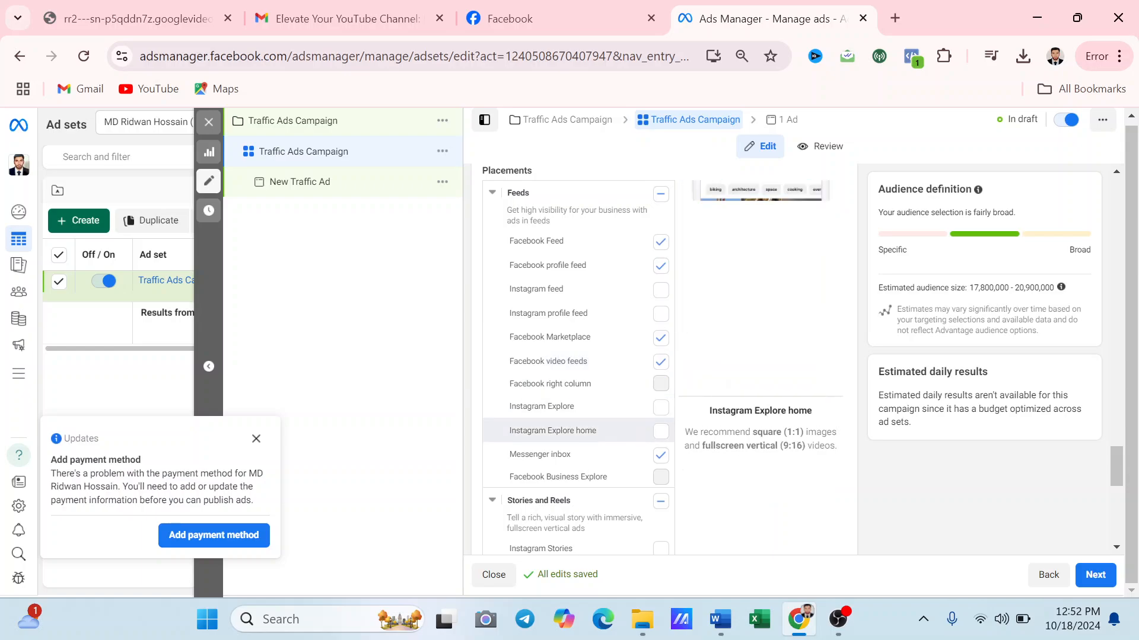
{"action": "scroll", "coordinate": [643, 453], "scroll_direction": "down", "scroll_amount": 1}
{"action": "scroll", "coordinate": [646, 446], "scroll_direction": "up", "scroll_amount": 1}
{"action": "scroll", "coordinate": [646, 448], "scroll_direction": "down", "scroll_amount": 4}
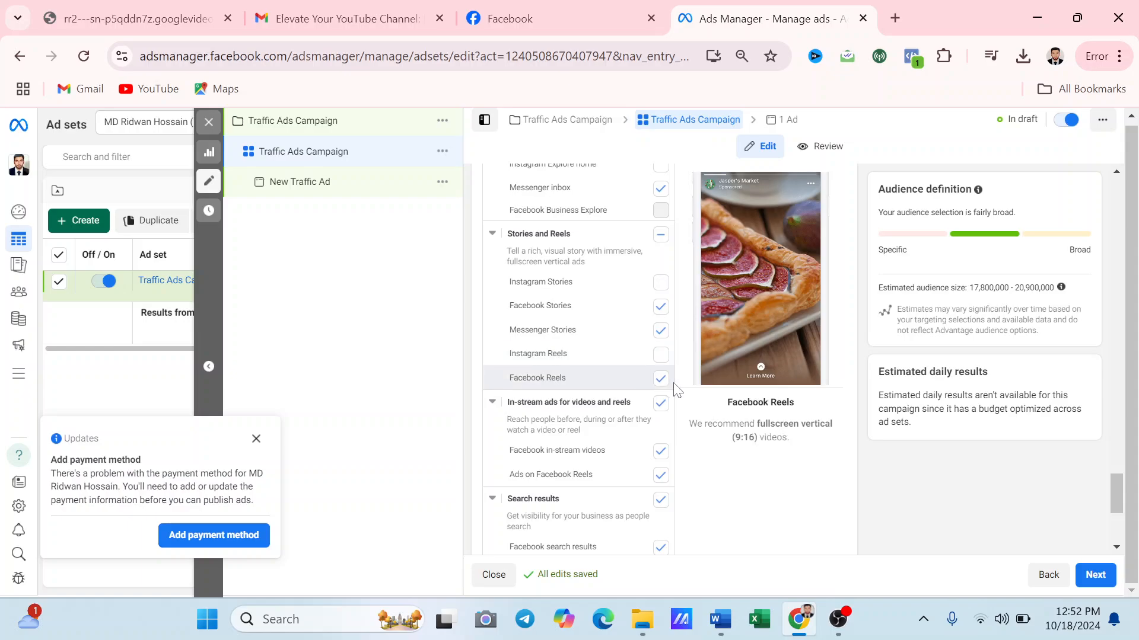
{"action": "scroll", "coordinate": [675, 388], "scroll_direction": "down", "scroll_amount": 2}
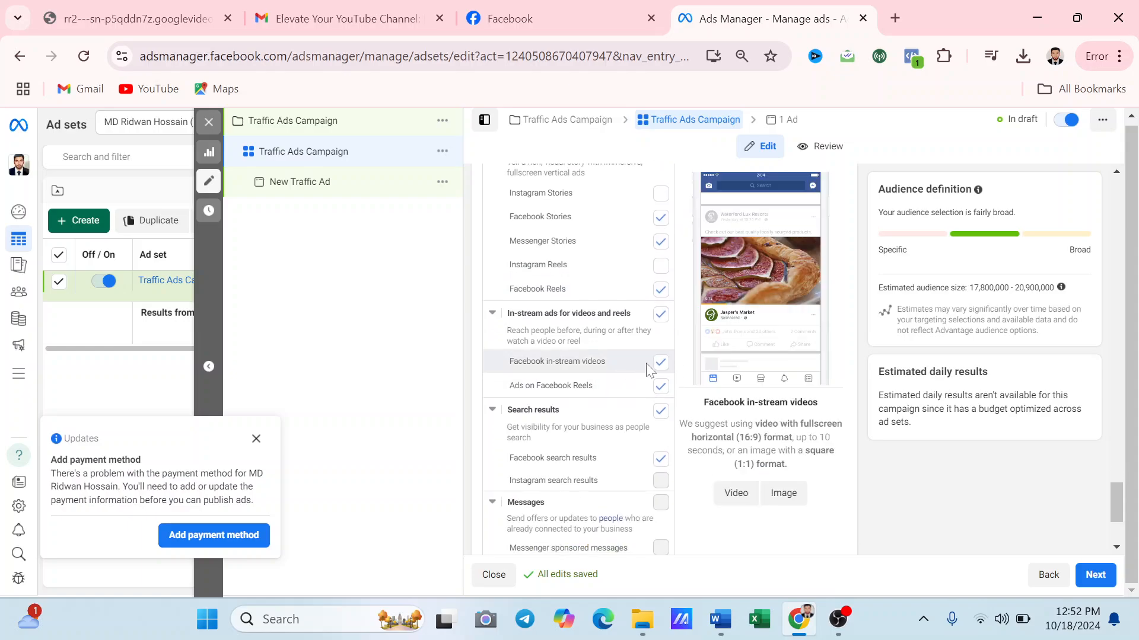
{"action": "left_click", "coordinate": [660, 315]}
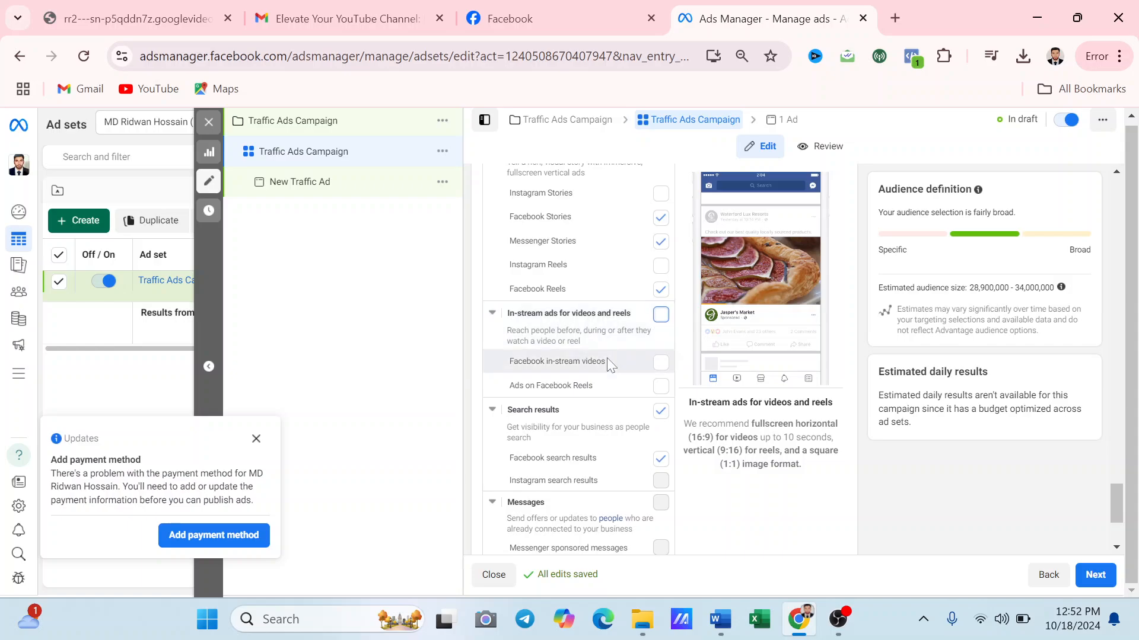
{"action": "scroll", "coordinate": [638, 414], "scroll_direction": "down", "scroll_amount": 3}
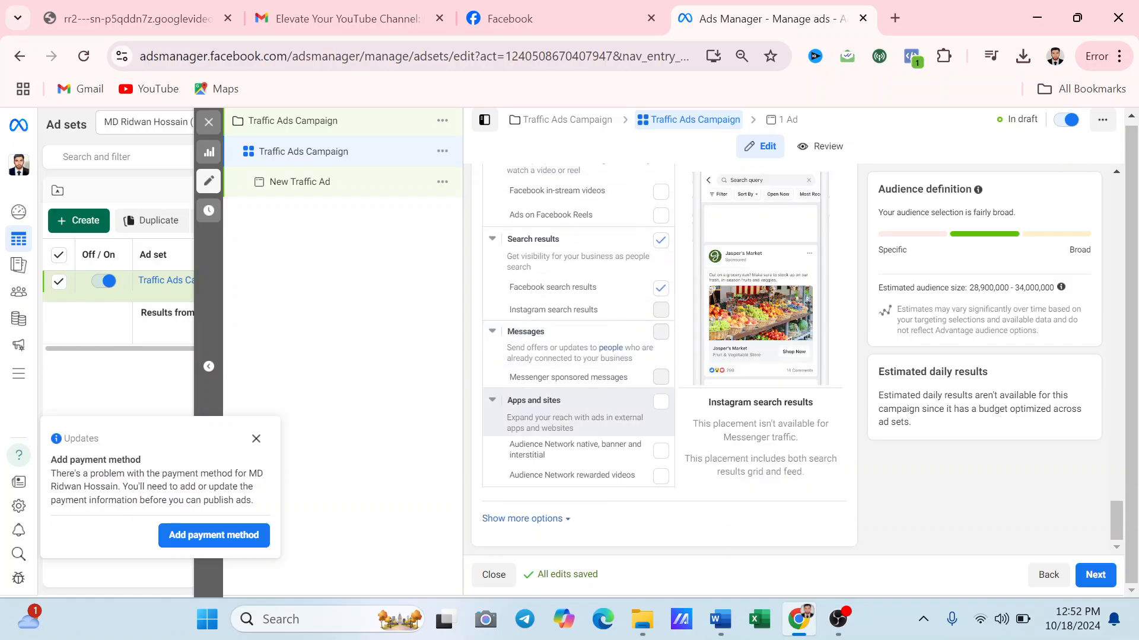
- Proceed to the ad level and rename the ad as "Traffic Ads Campaign"
{"action": "left_click", "coordinate": [1095, 575]}
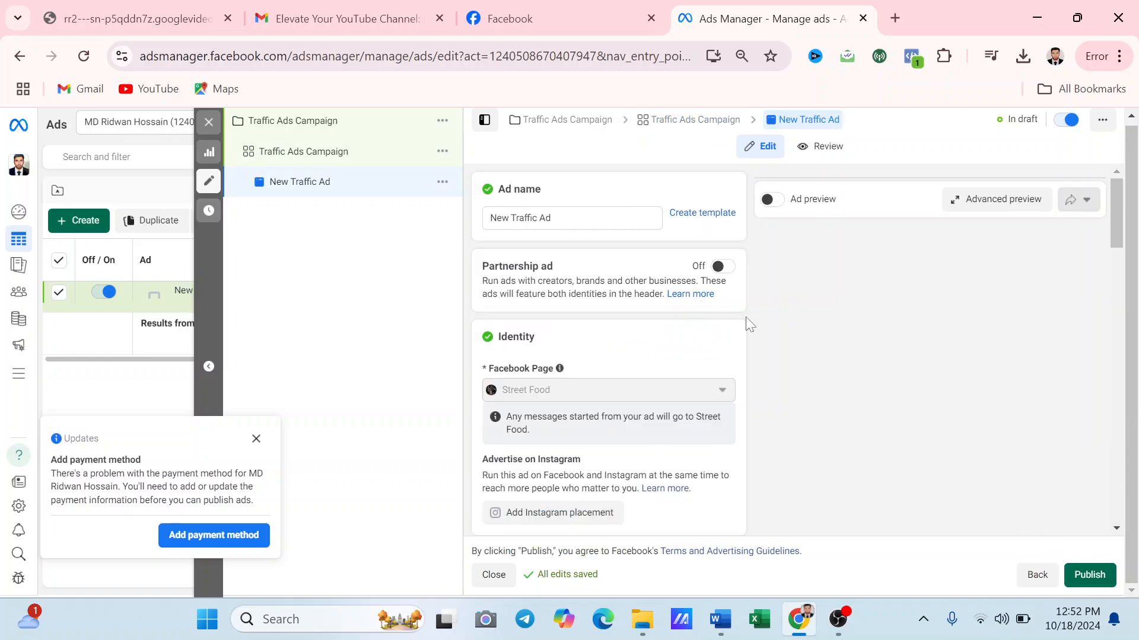
{"action": "left_click_drag", "start_coordinate": [560, 220], "coordinate": [482, 229]}
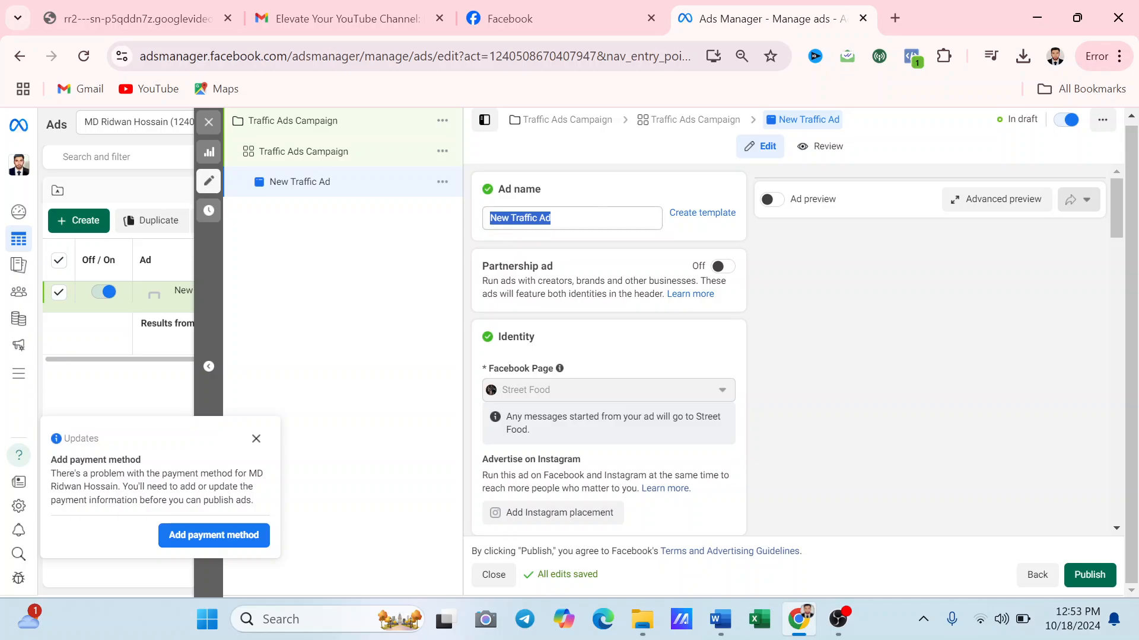
{"action": "key", "text": "ctrl+v"}
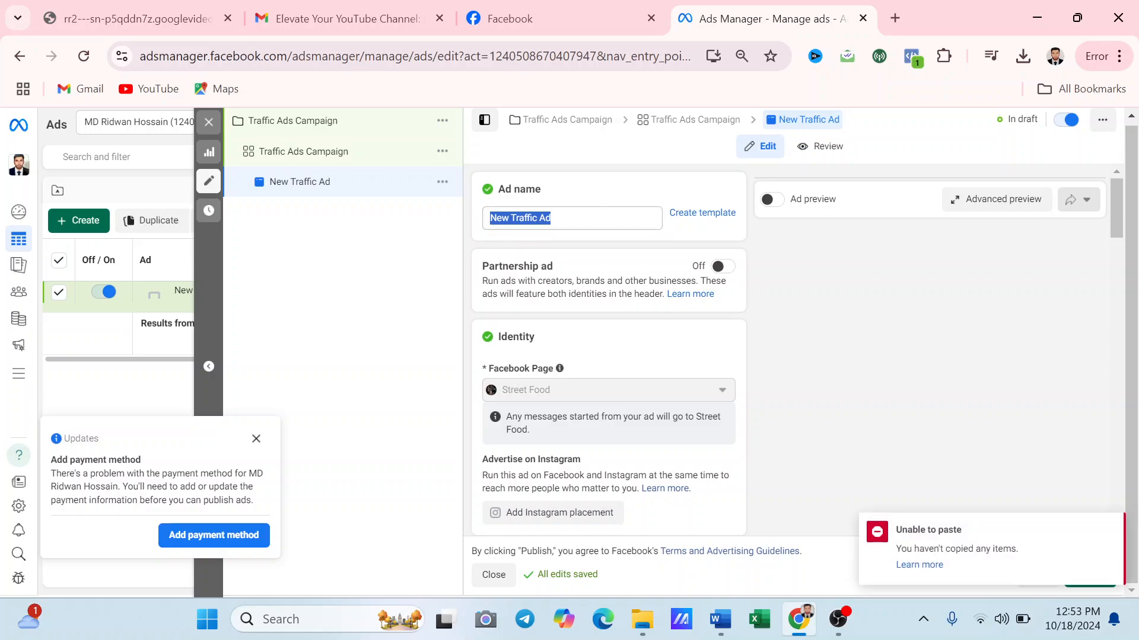
{"action": "left_click", "coordinate": [556, 218]}
{"action": "key", "text": "BackSpace"}
{"action": "key", "text": "BackSpace"}
{"action": "key", "text": "BackSpace"}
{"action": "key", "text": "BackSpace"}
{"action": "key", "text": "BackSpace"}
{"action": "key", "text": "BackSpace"}
{"action": "key", "text": "BackSpace"}
{"action": "key", "text": "BackSpace"}
{"action": "key", "text": "BackSpace"}
{"action": "key", "text": "BackSpace"}
{"action": "key", "text": "BackSpace"}
{"action": "key", "text": "BackSpace"}
{"action": "key", "text": "BackSpace"}
{"action": "key", "text": "BackSpace"}
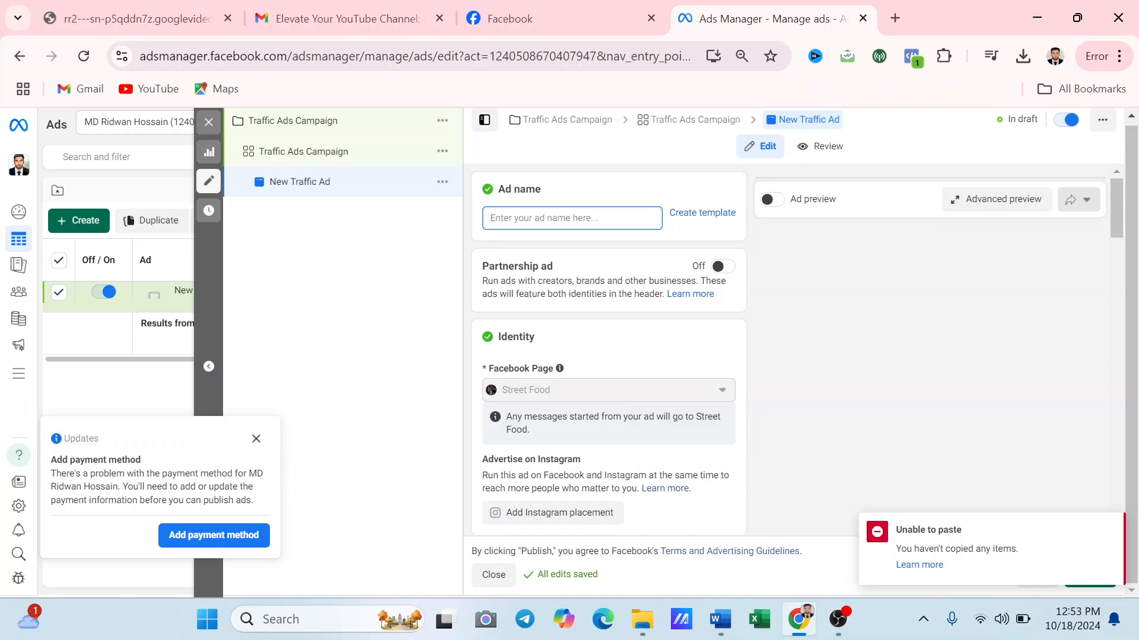
{"action": "type", "text": "Traffic Ads Campaign"}
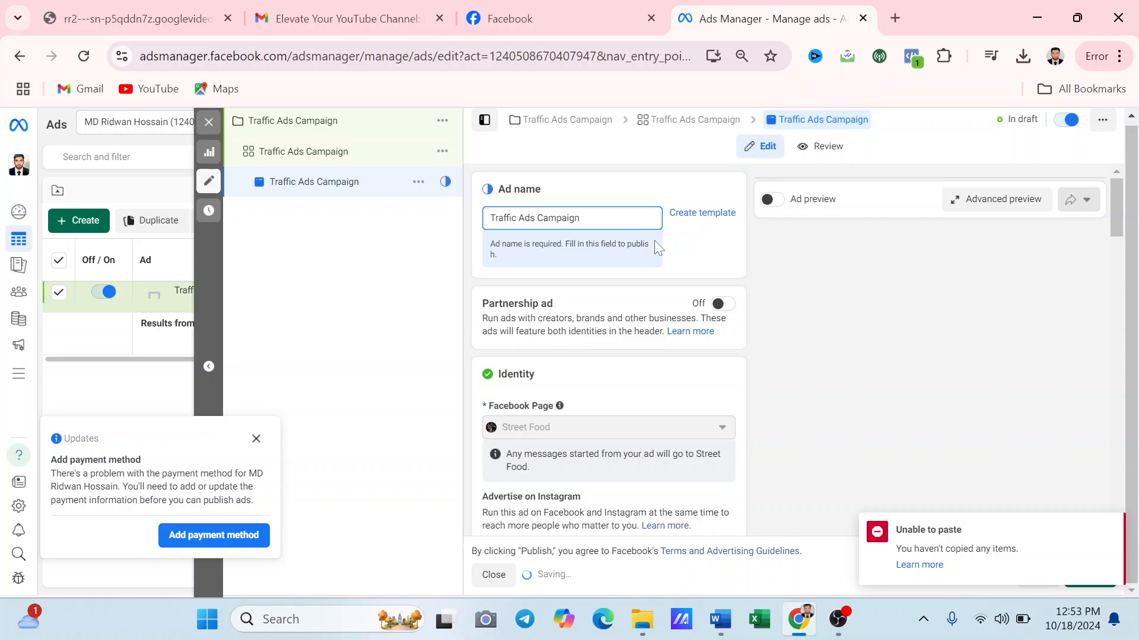
- Review the ad's identity, the ad setup choices, and the creative source, format and ad creative sections
{"action": "scroll", "coordinate": [657, 248], "scroll_direction": "down", "scroll_amount": 2}
{"action": "scroll", "coordinate": [673, 320], "scroll_direction": "down", "scroll_amount": 2}
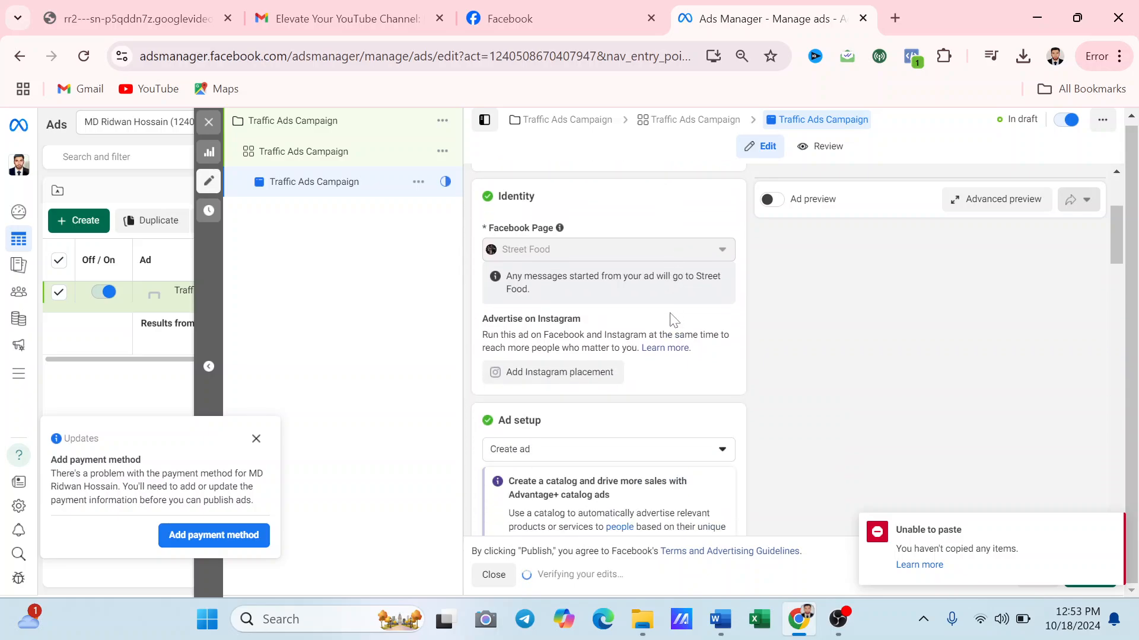
{"action": "scroll", "coordinate": [692, 276], "scroll_direction": "down", "scroll_amount": 3}
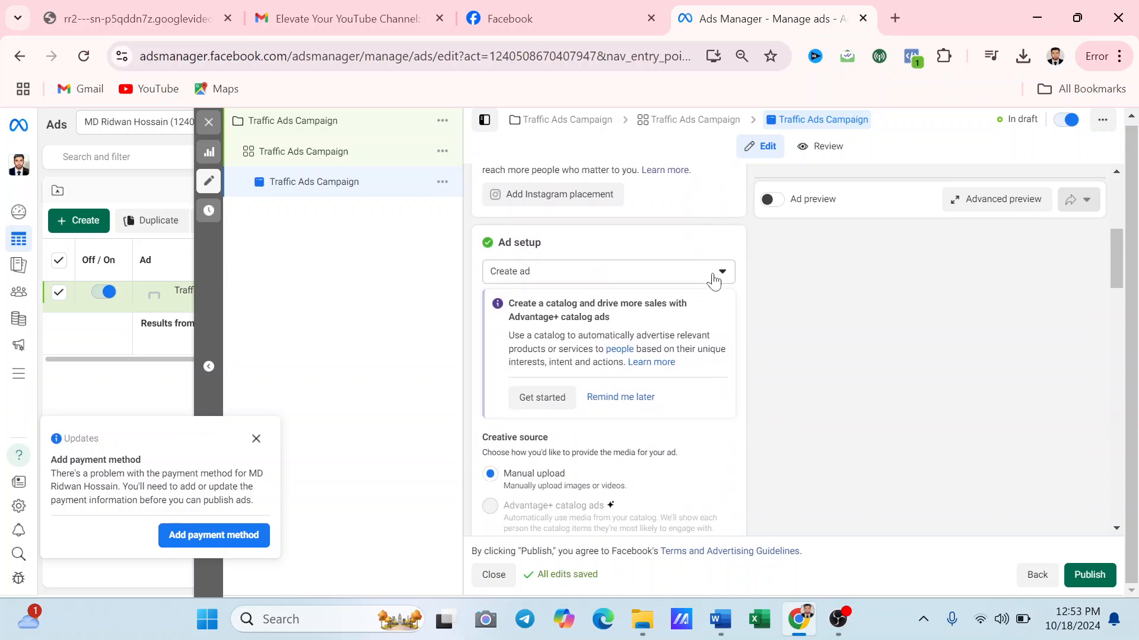
{"action": "left_click", "coordinate": [714, 279]}
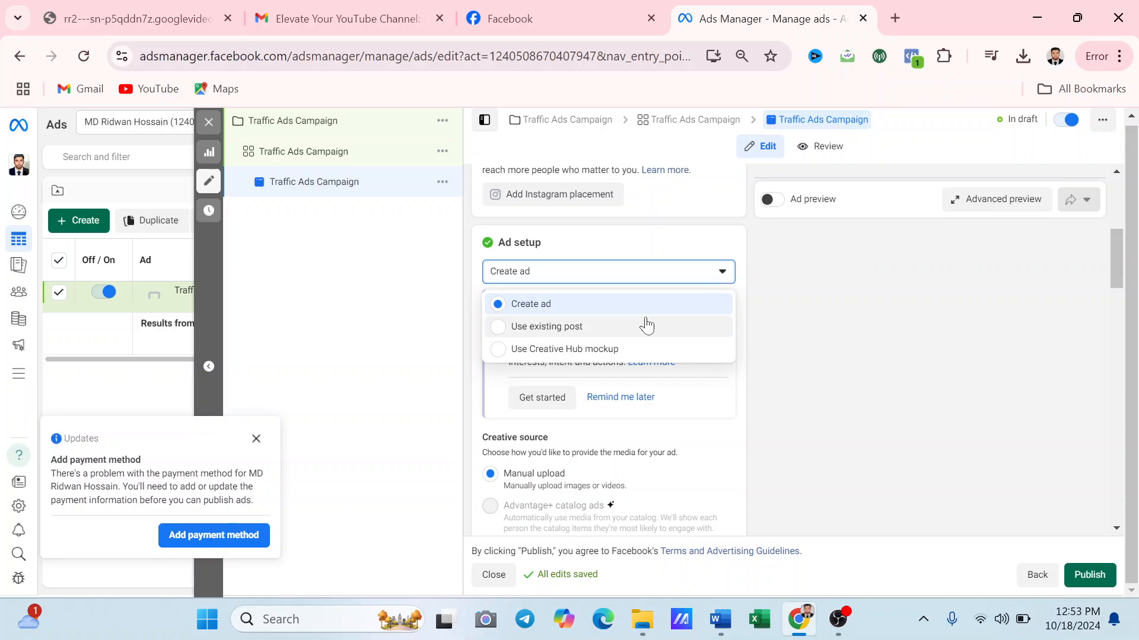
{"action": "left_click", "coordinate": [433, 295]}
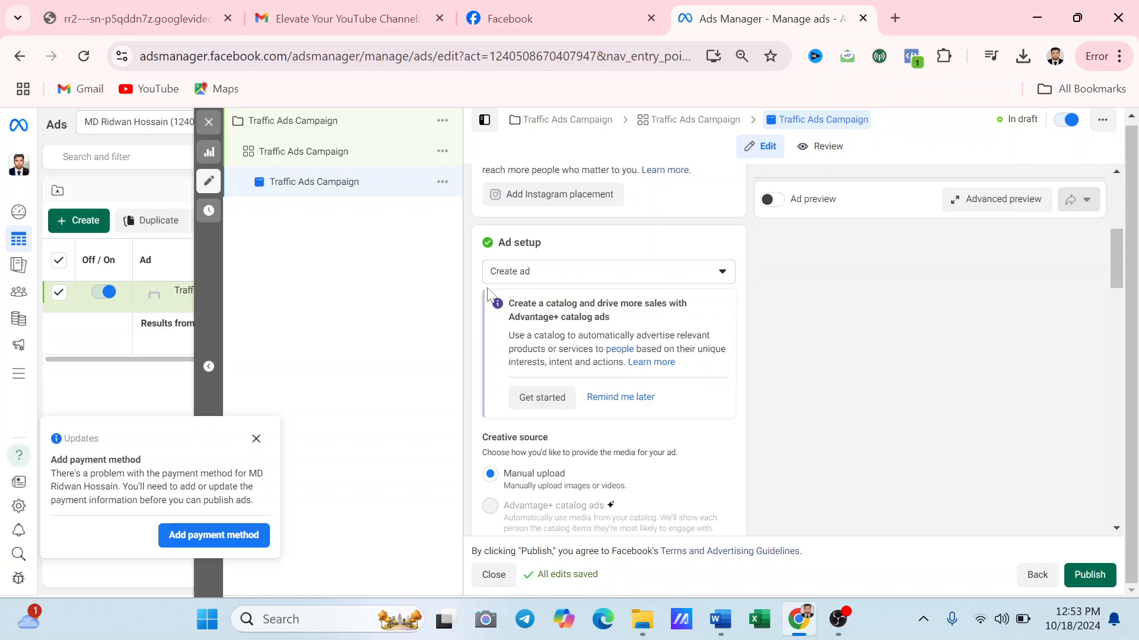
{"action": "left_click", "coordinate": [724, 281]}
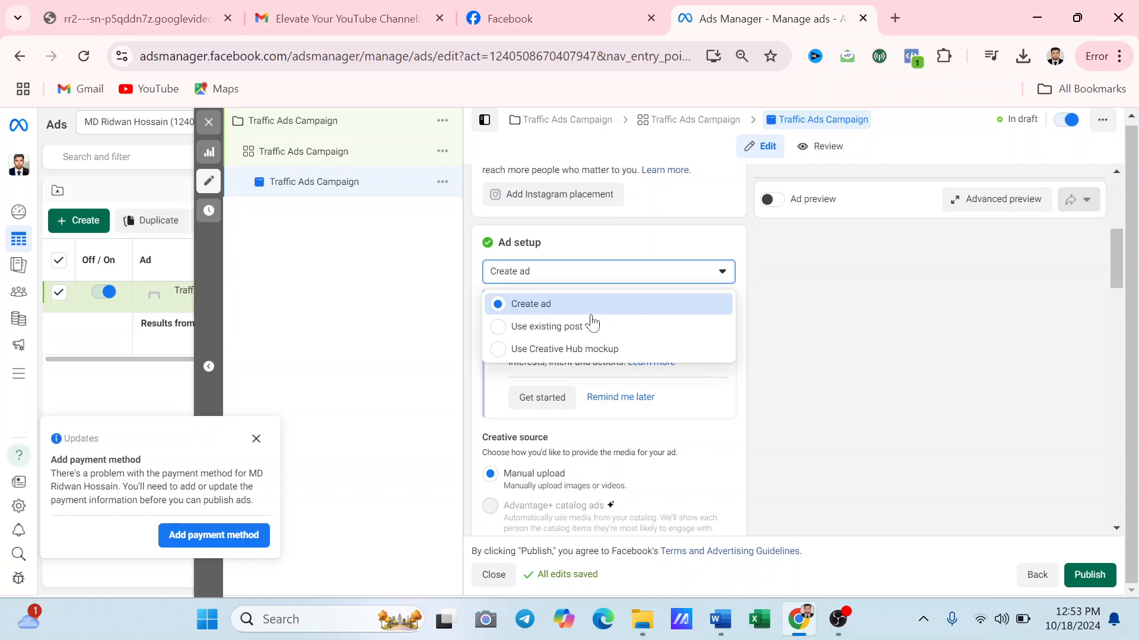
{"action": "left_click", "coordinate": [395, 314]}
{"action": "scroll", "coordinate": [865, 324], "scroll_direction": "down", "scroll_amount": 3}
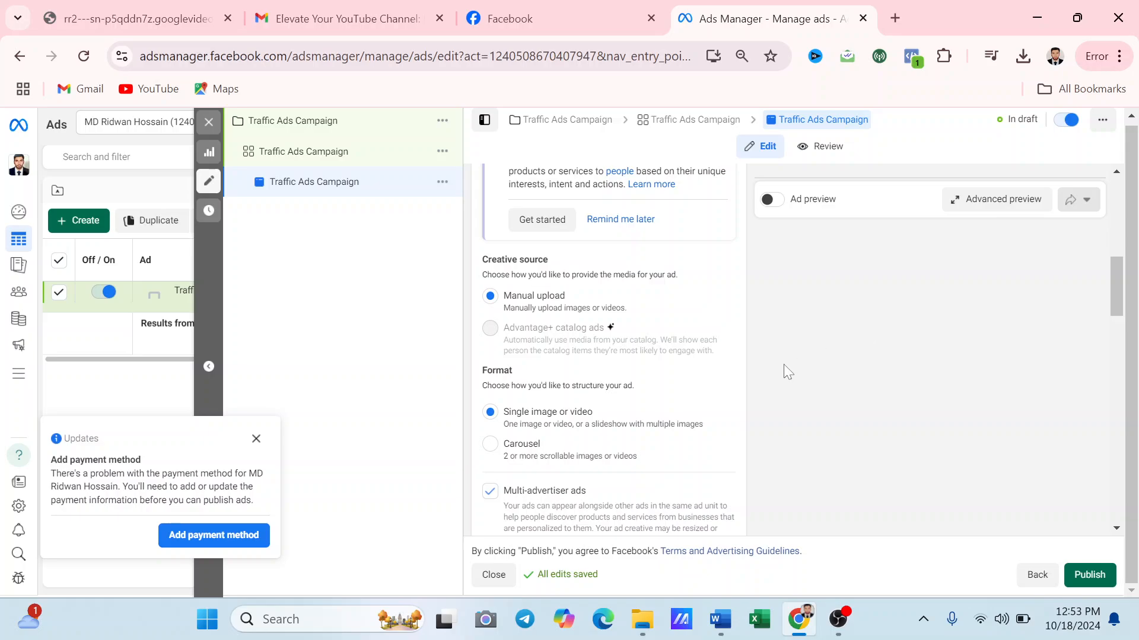
{"action": "scroll", "coordinate": [781, 368], "scroll_direction": "up", "scroll_amount": 3}
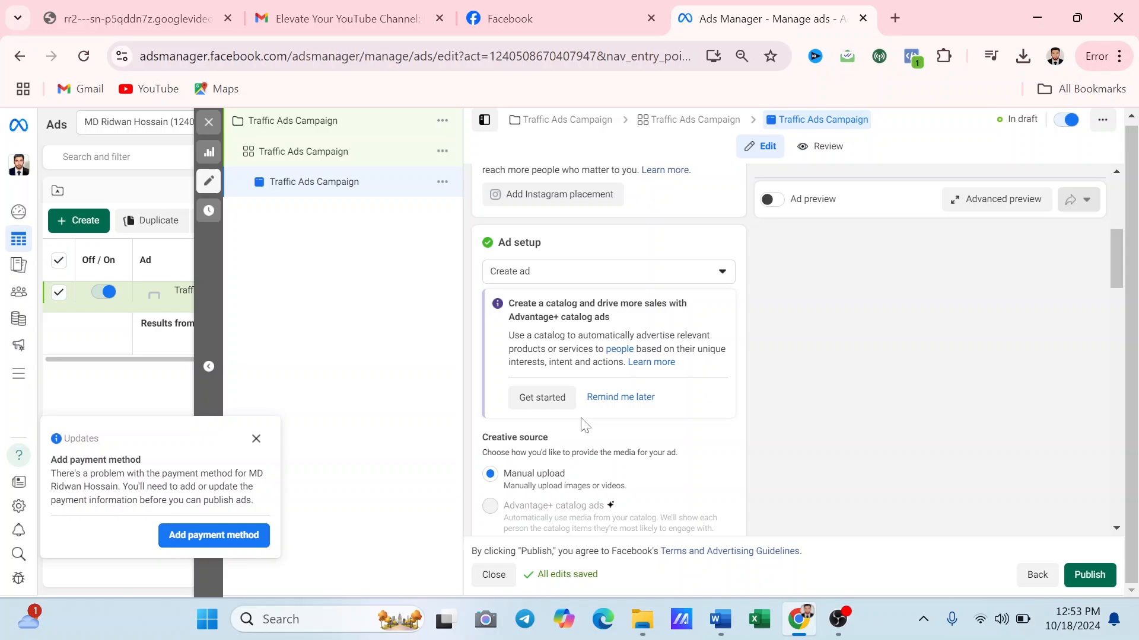
{"action": "scroll", "coordinate": [584, 425], "scroll_direction": "down", "scroll_amount": 3}
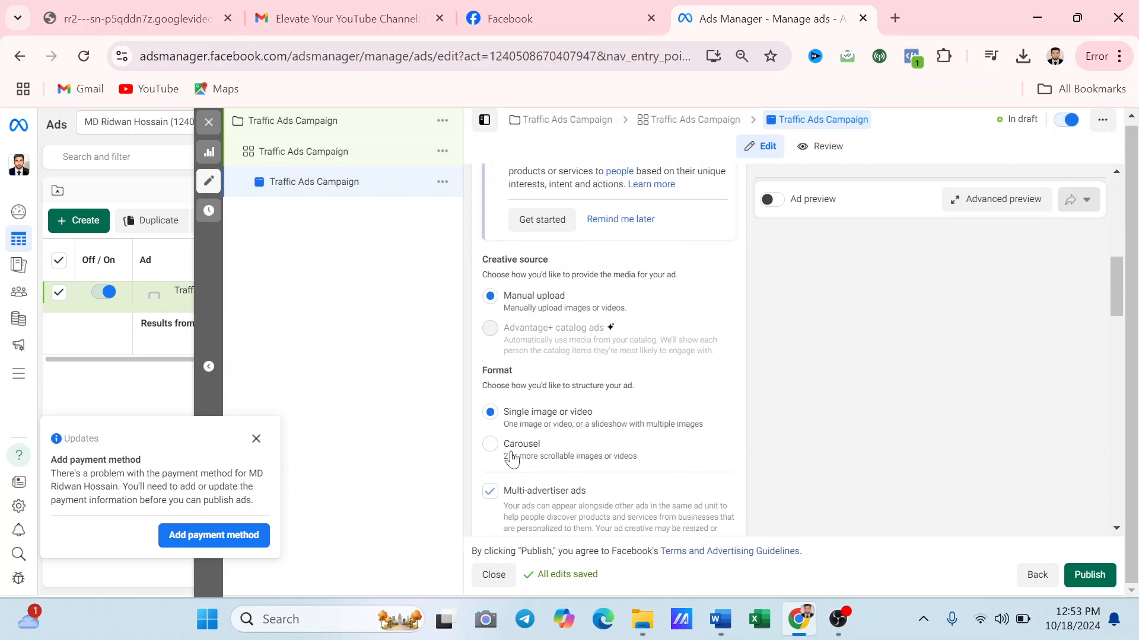
{"action": "scroll", "coordinate": [534, 454], "scroll_direction": "down", "scroll_amount": 6}
{"action": "scroll", "coordinate": [589, 442], "scroll_direction": "up", "scroll_amount": 10}
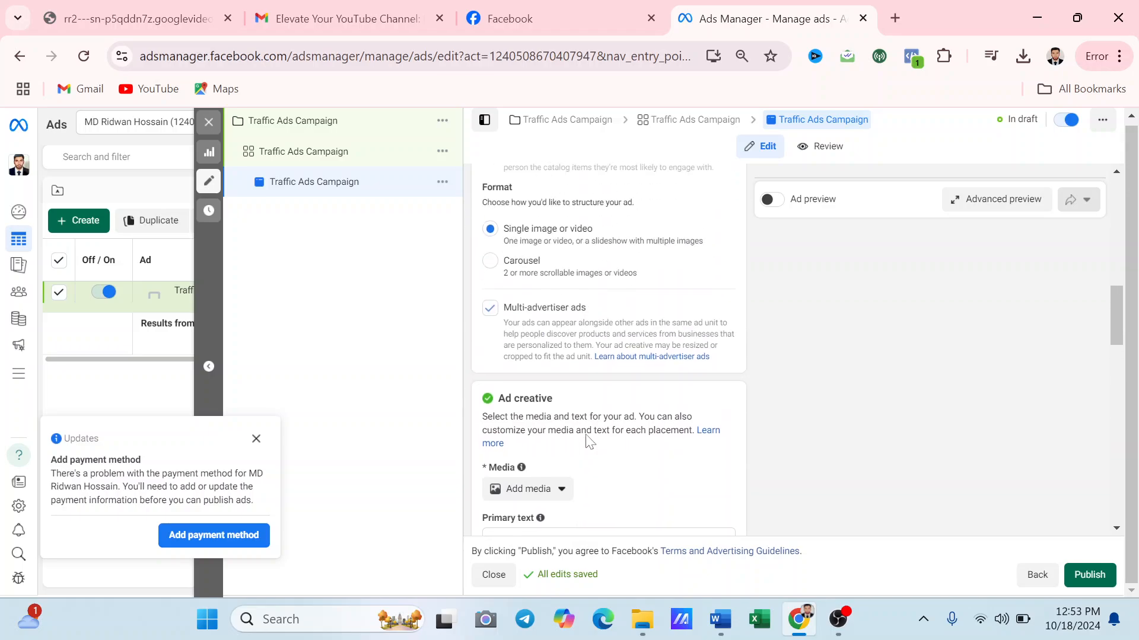
- Examine the available ad setup options, the creative source and format choices, and the media types offered for the ad creative
{"action": "scroll", "coordinate": [587, 439], "scroll_direction": "down", "scroll_amount": 4}
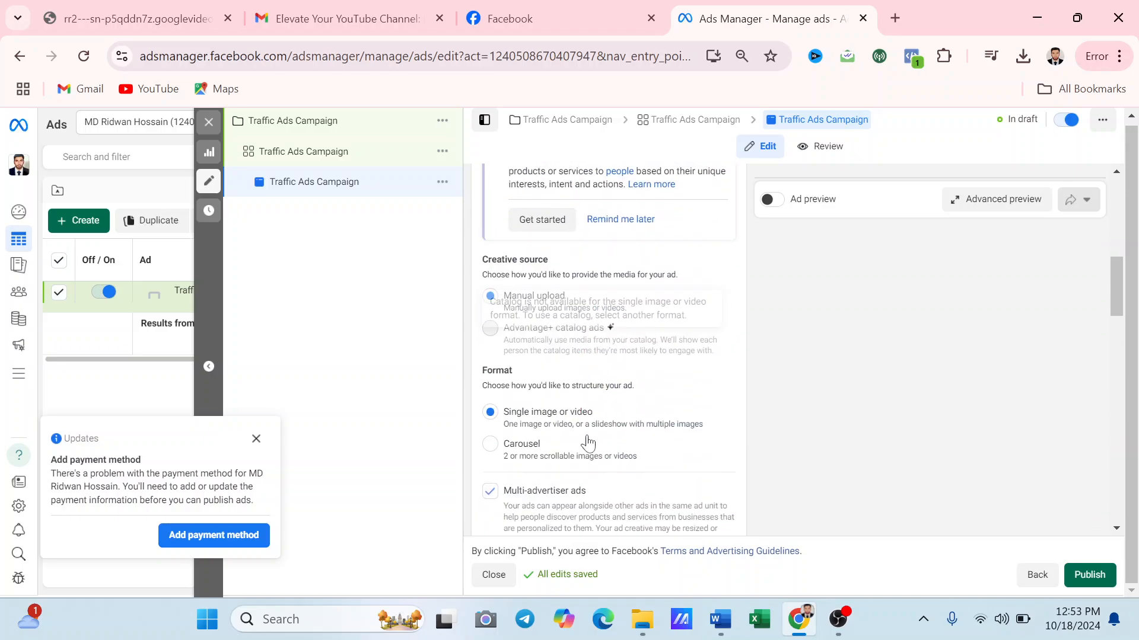
{"action": "scroll", "coordinate": [587, 439], "scroll_direction": "up", "scroll_amount": 2}
{"action": "scroll", "coordinate": [709, 285], "scroll_direction": "up", "scroll_amount": 1}
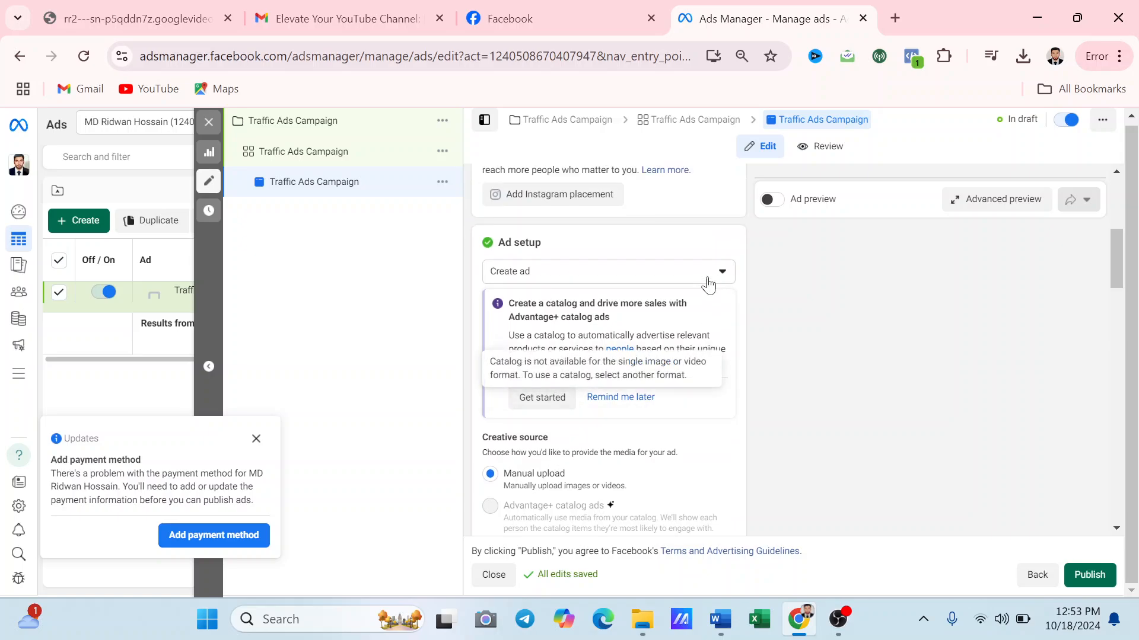
{"action": "left_click", "coordinate": [701, 274]}
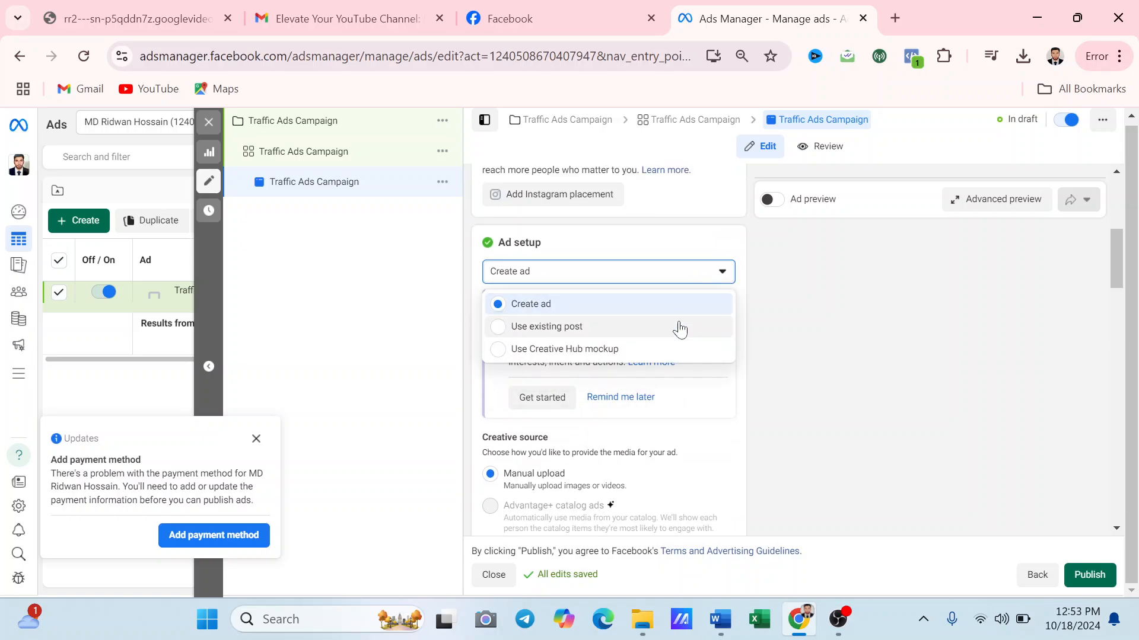
{"action": "left_click", "coordinate": [383, 352]}
{"action": "scroll", "coordinate": [666, 394], "scroll_direction": "down", "scroll_amount": 3}
{"action": "scroll", "coordinate": [667, 394], "scroll_direction": "down", "scroll_amount": 5}
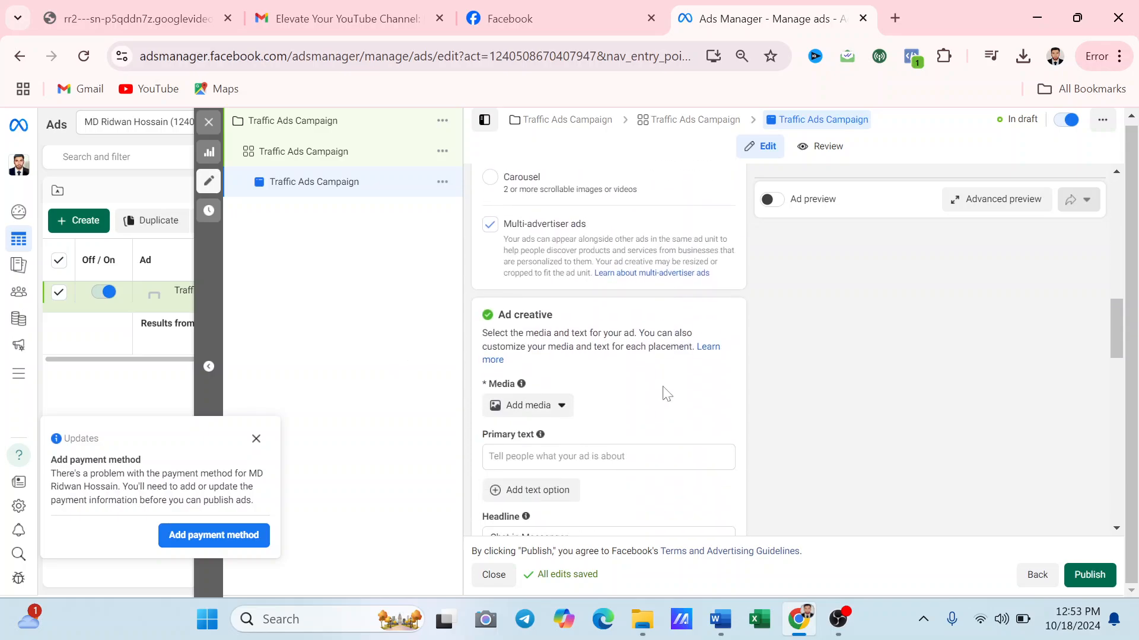
{"action": "scroll", "coordinate": [667, 394], "scroll_direction": "up", "scroll_amount": 1}
{"action": "left_click", "coordinate": [557, 403]}
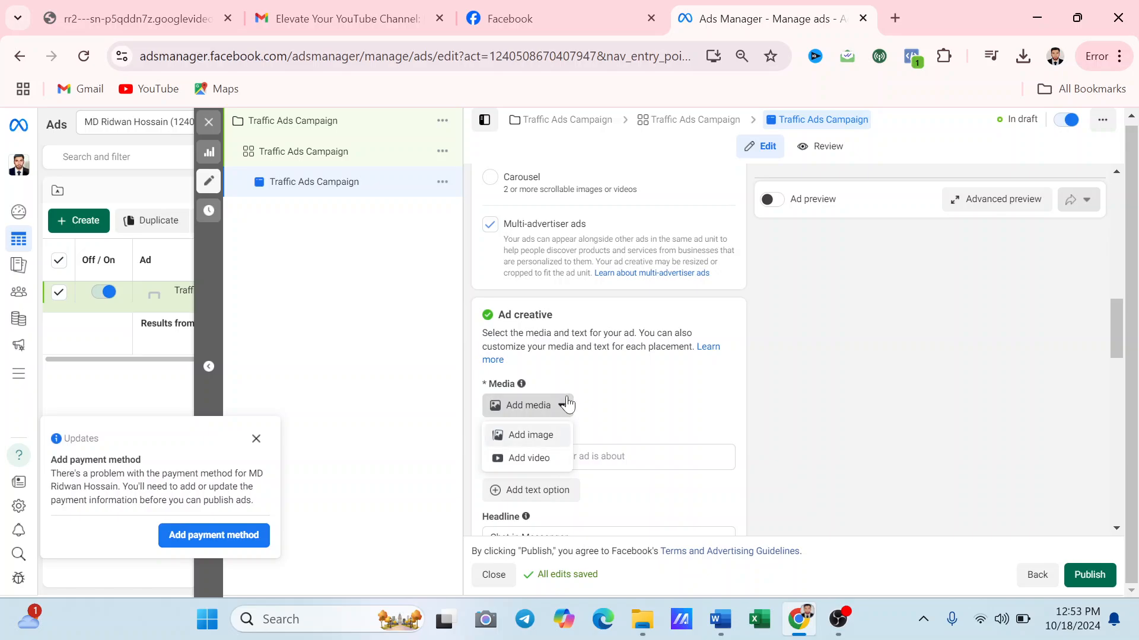
{"action": "scroll", "coordinate": [605, 379], "scroll_direction": "down", "scroll_amount": 1}
{"action": "scroll", "coordinate": [605, 379], "scroll_direction": "up", "scroll_amount": 3}
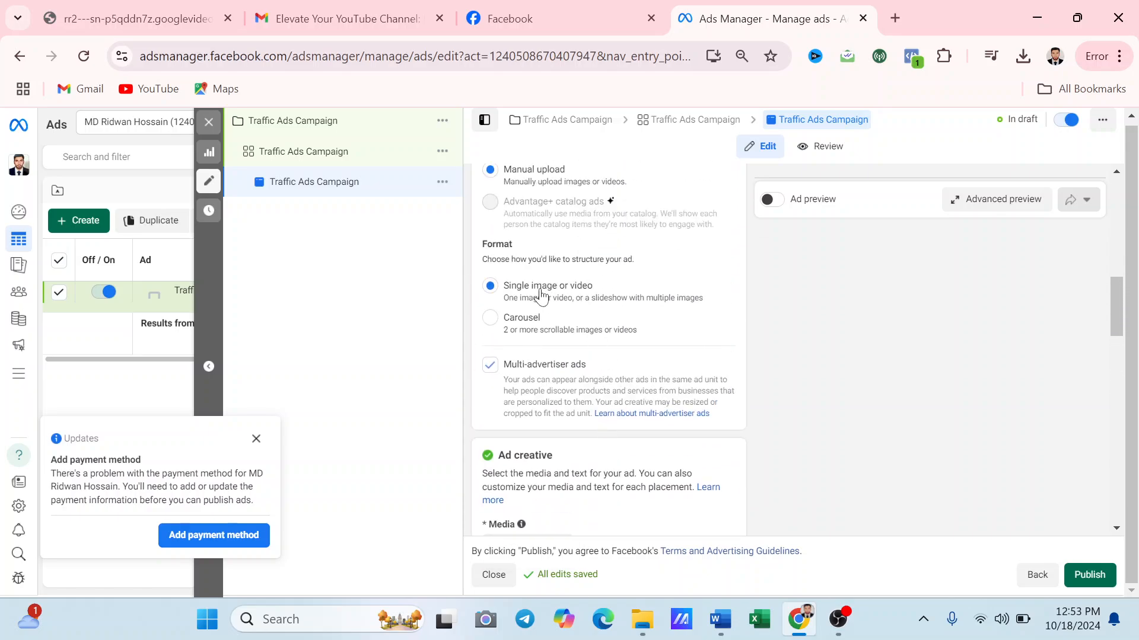
{"action": "scroll", "coordinate": [569, 308], "scroll_direction": "up", "scroll_amount": 4}
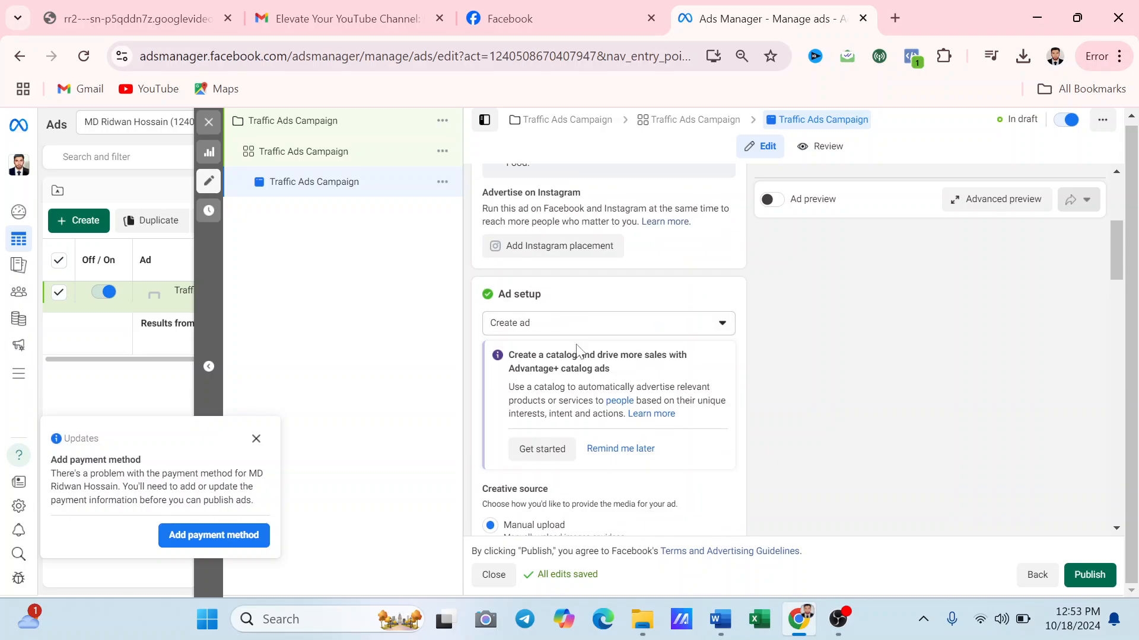
{"action": "scroll", "coordinate": [652, 355], "scroll_direction": "down", "scroll_amount": 4}
{"action": "mouse_move", "coordinate": [639, 308]}
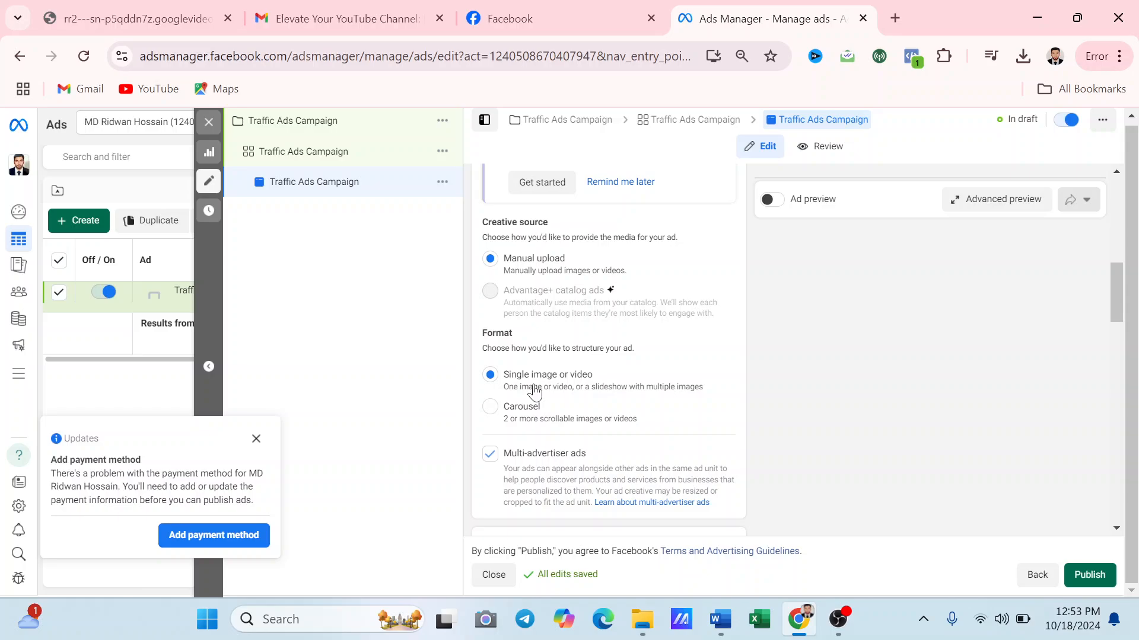
- Start adding an image to the ad creative and check the Page, Account and All media sources
{"action": "scroll", "coordinate": [534, 393], "scroll_direction": "down", "scroll_amount": 6}
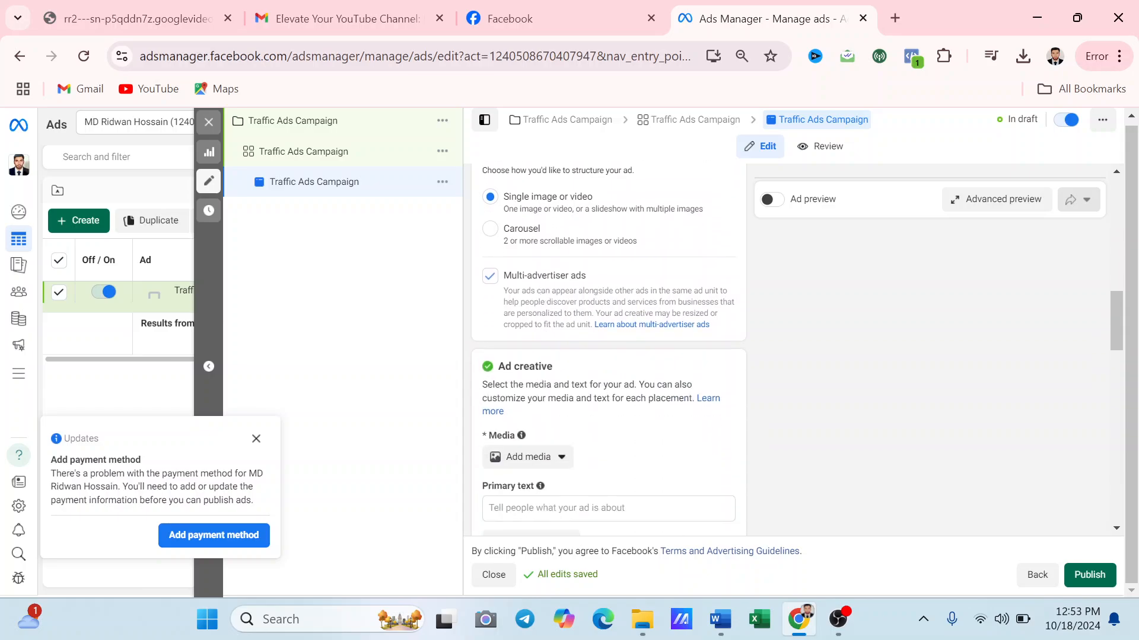
{"action": "left_click", "coordinate": [557, 280]}
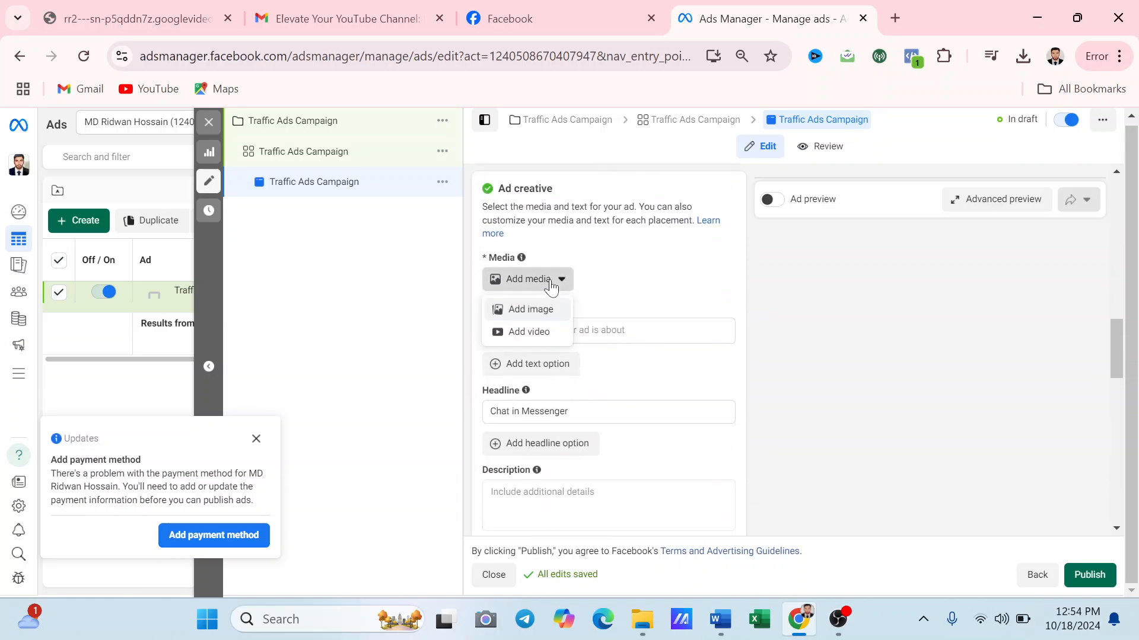
{"action": "left_click", "coordinate": [541, 309]}
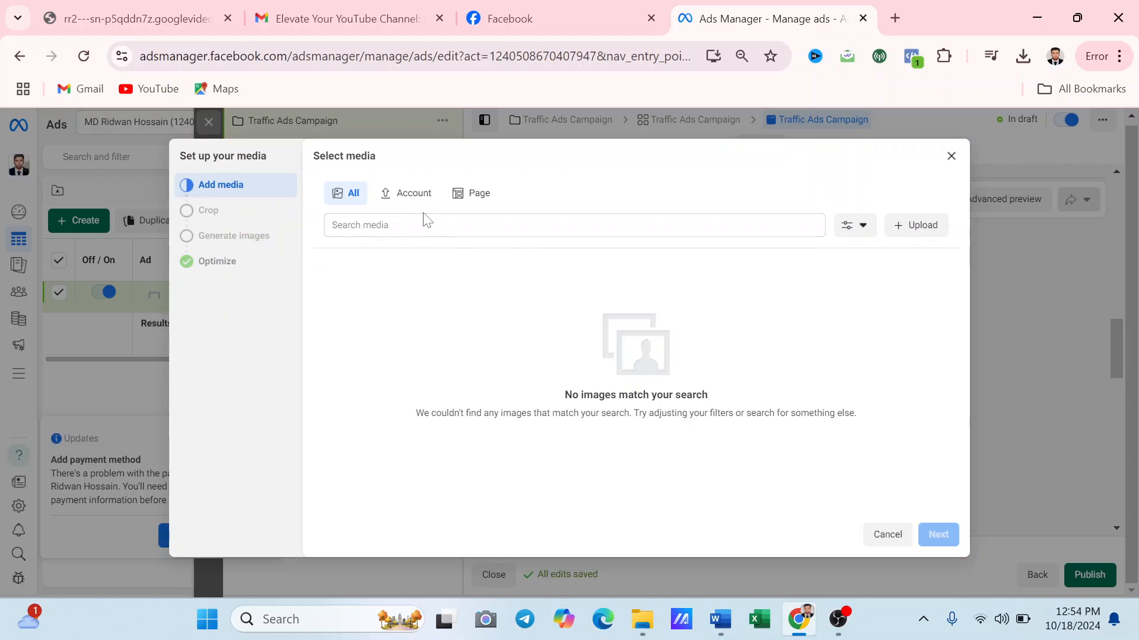
{"action": "left_click", "coordinate": [465, 202]}
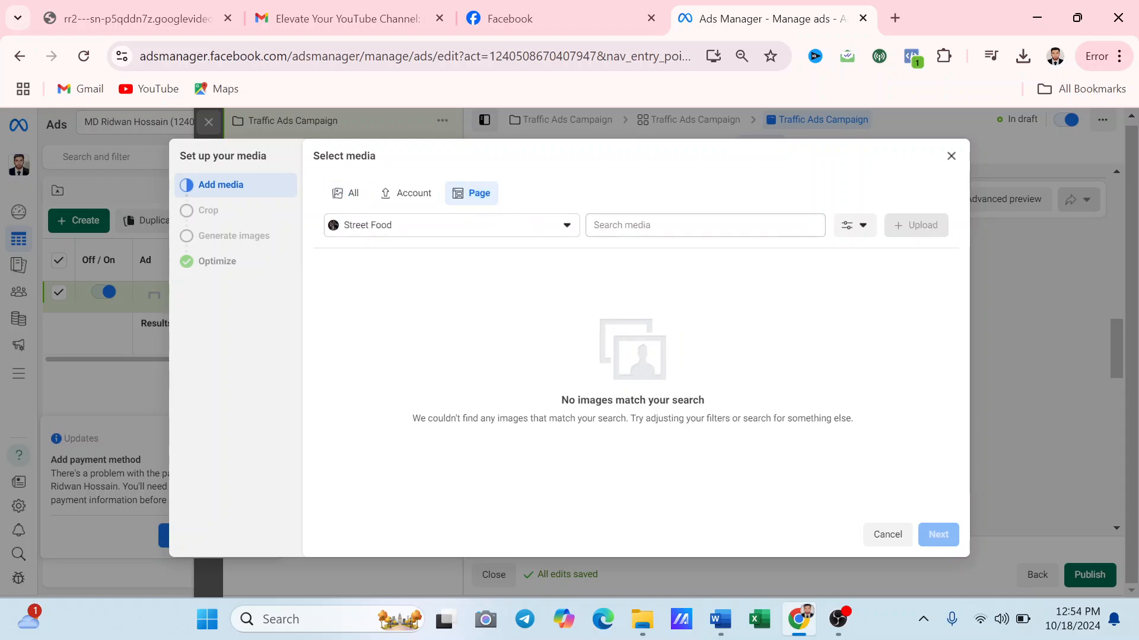
{"action": "left_click", "coordinate": [398, 202]}
{"action": "left_click", "coordinate": [343, 200]}
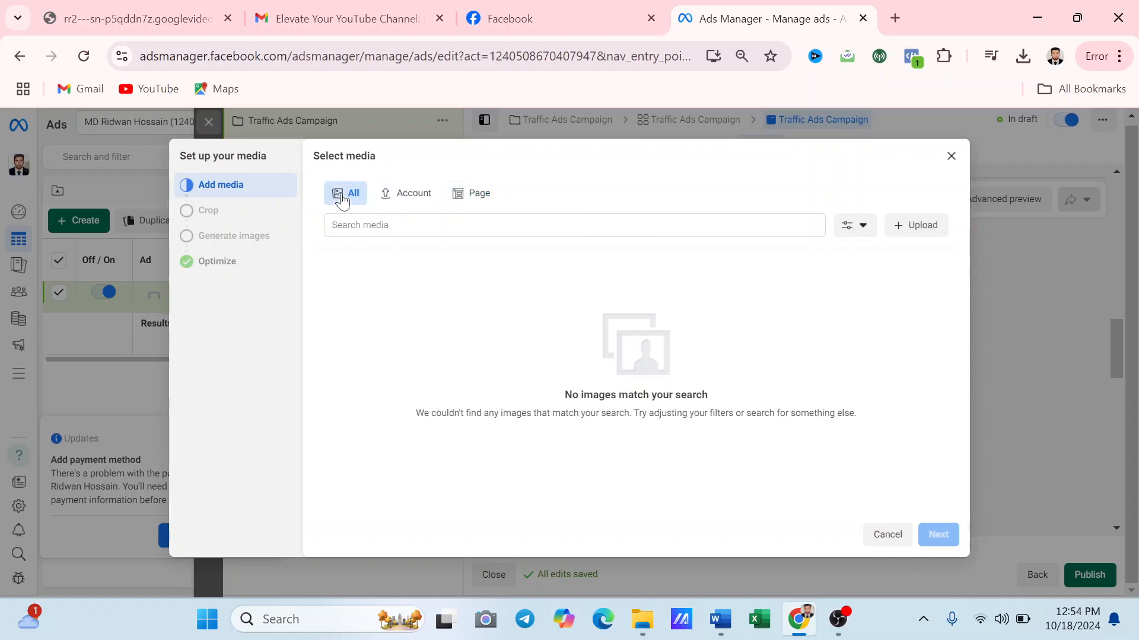
{"action": "left_click", "coordinate": [918, 232]}
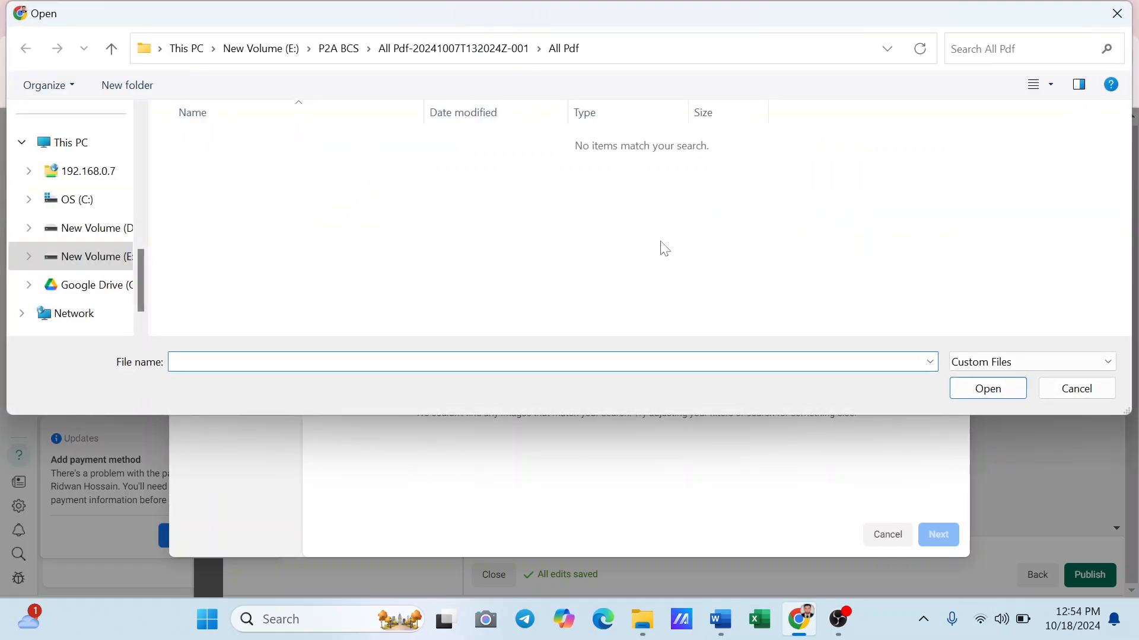
{"action": "scroll", "coordinate": [84, 213], "scroll_direction": "up", "scroll_amount": 5}
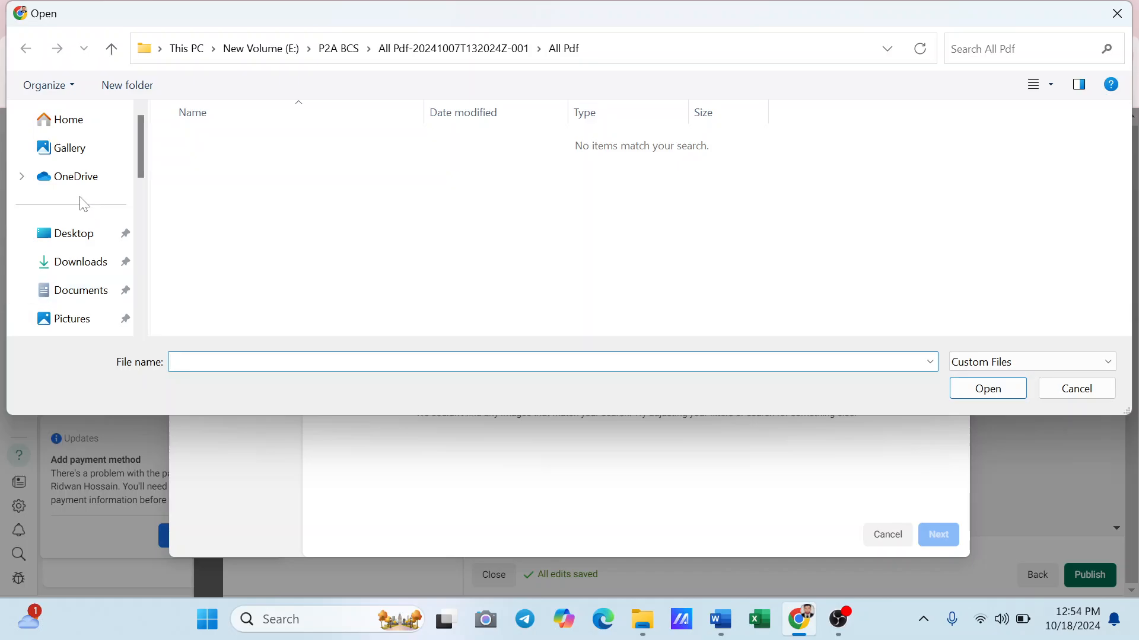
{"action": "left_click", "coordinate": [72, 271]}
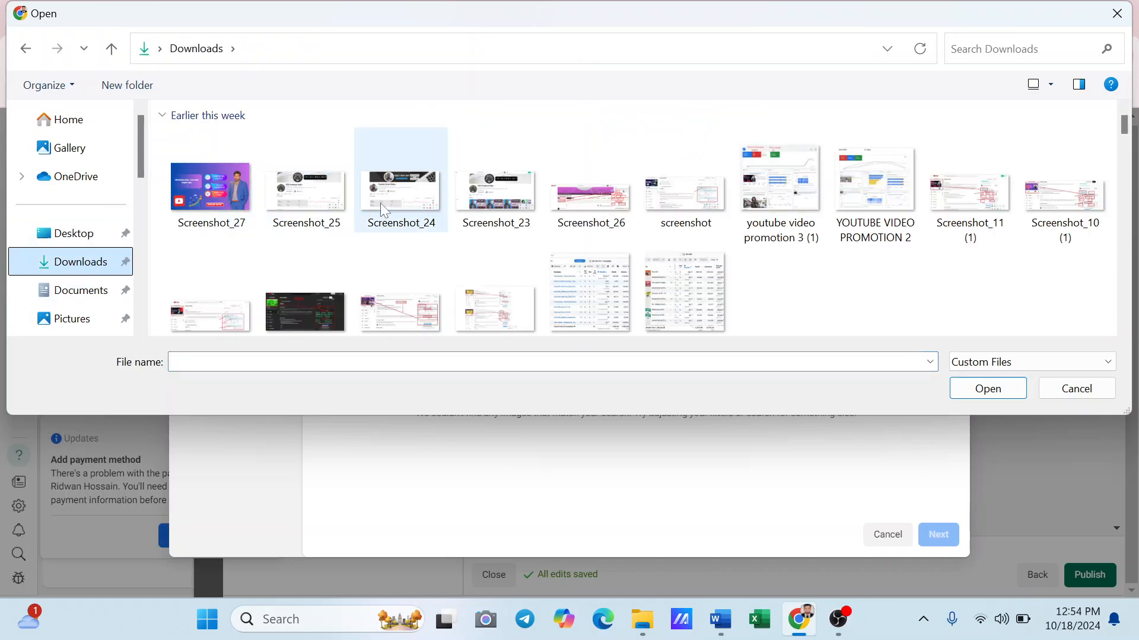
{"action": "scroll", "coordinate": [382, 203], "scroll_direction": "down", "scroll_amount": 3}
{"action": "scroll", "coordinate": [383, 207], "scroll_direction": "down", "scroll_amount": 15}
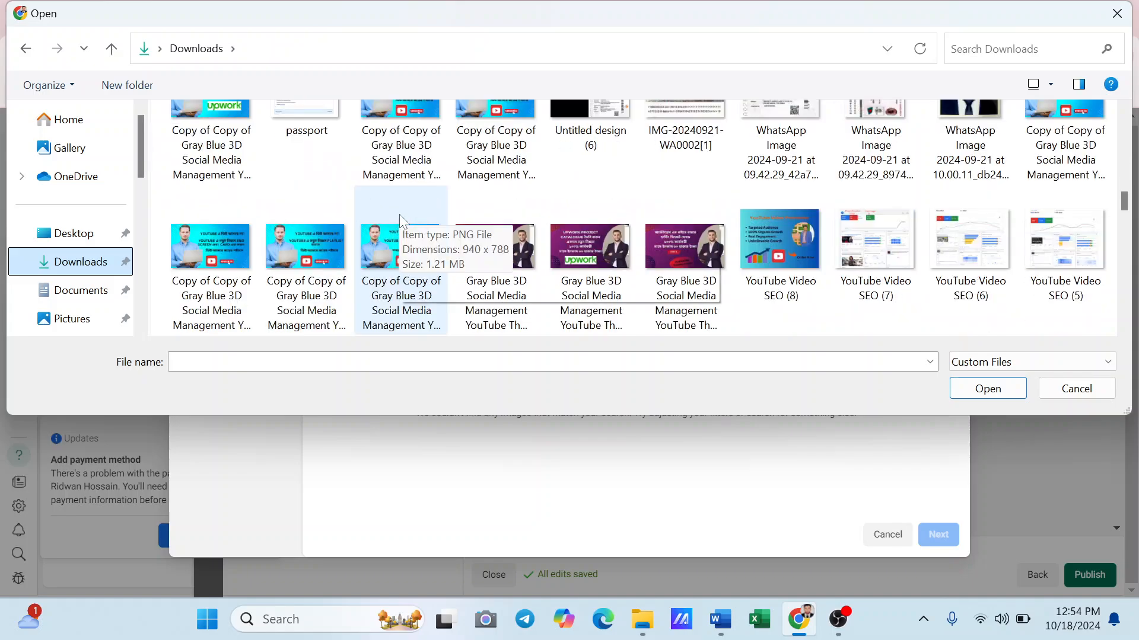
{"action": "scroll", "coordinate": [405, 227], "scroll_direction": "down", "scroll_amount": 15}
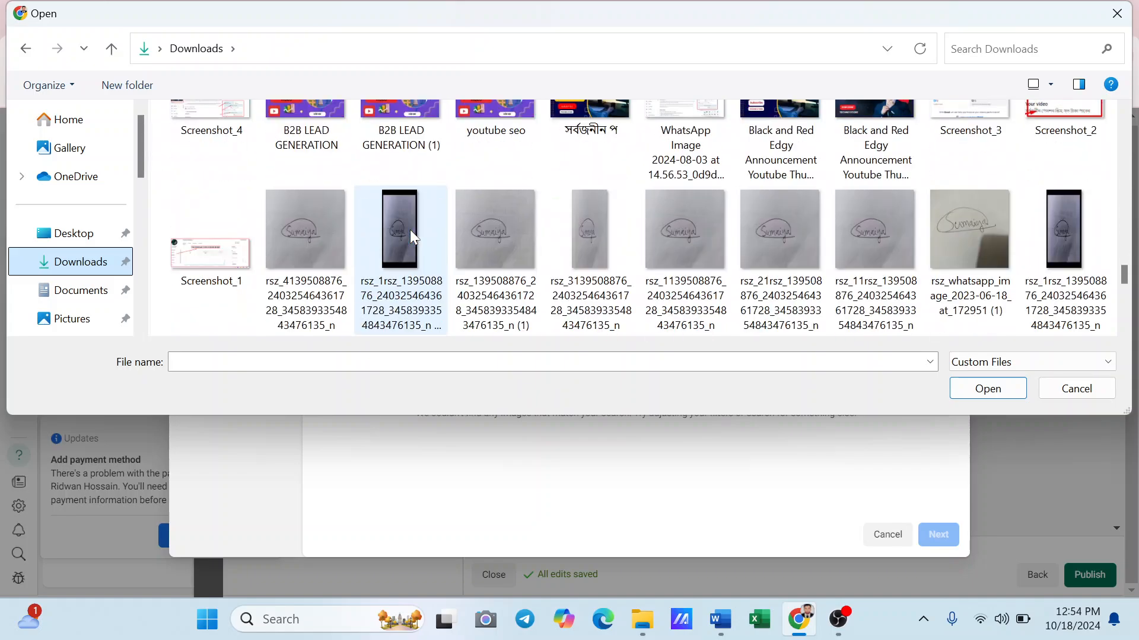
{"action": "scroll", "coordinate": [409, 232], "scroll_direction": "up", "scroll_amount": 5}
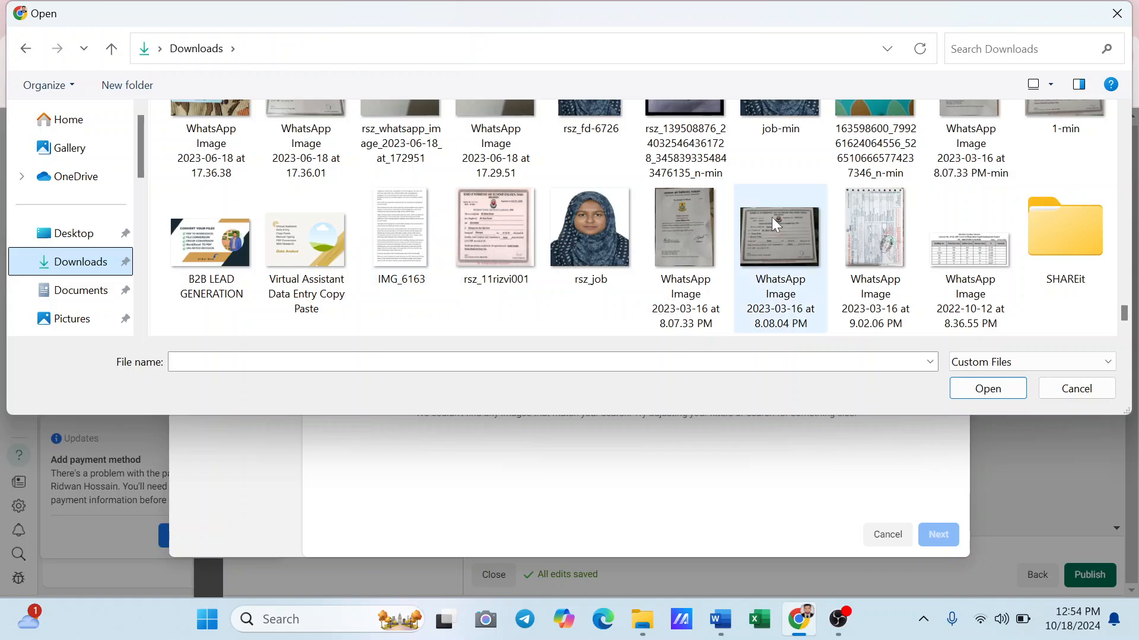
{"action": "scroll", "coordinate": [771, 216], "scroll_direction": "down", "scroll_amount": 4}
{"action": "scroll", "coordinate": [779, 219], "scroll_direction": "up", "scroll_amount": 15}
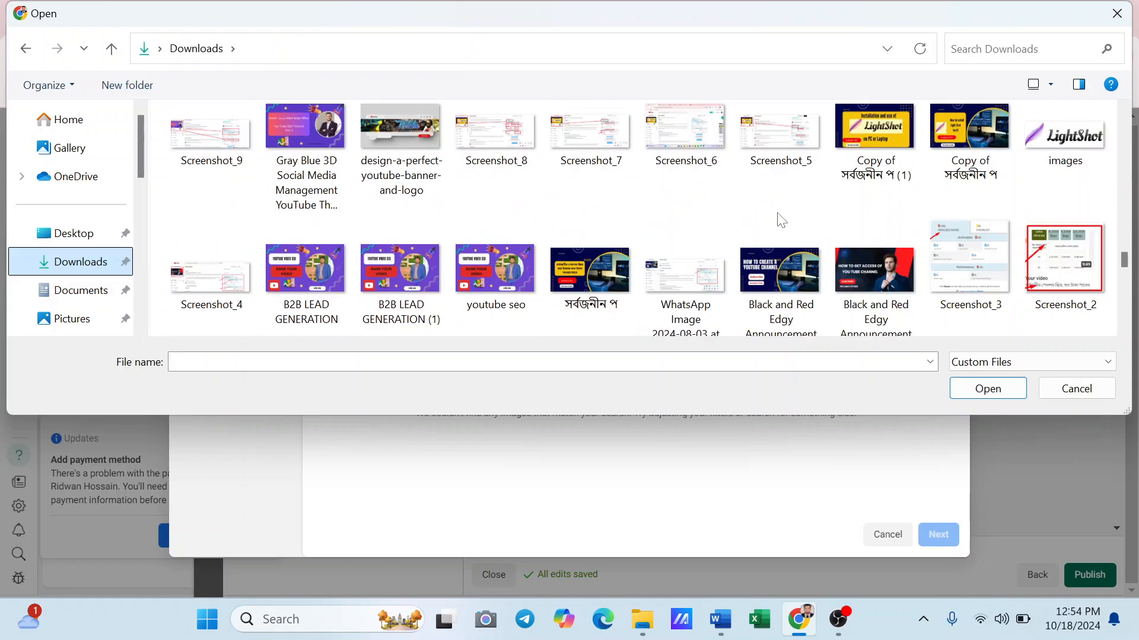
{"action": "left_click", "coordinate": [1064, 389]}
- Look through the account, all-media and page image sources again, including the list of selectable pages
{"action": "left_click", "coordinate": [428, 197]}
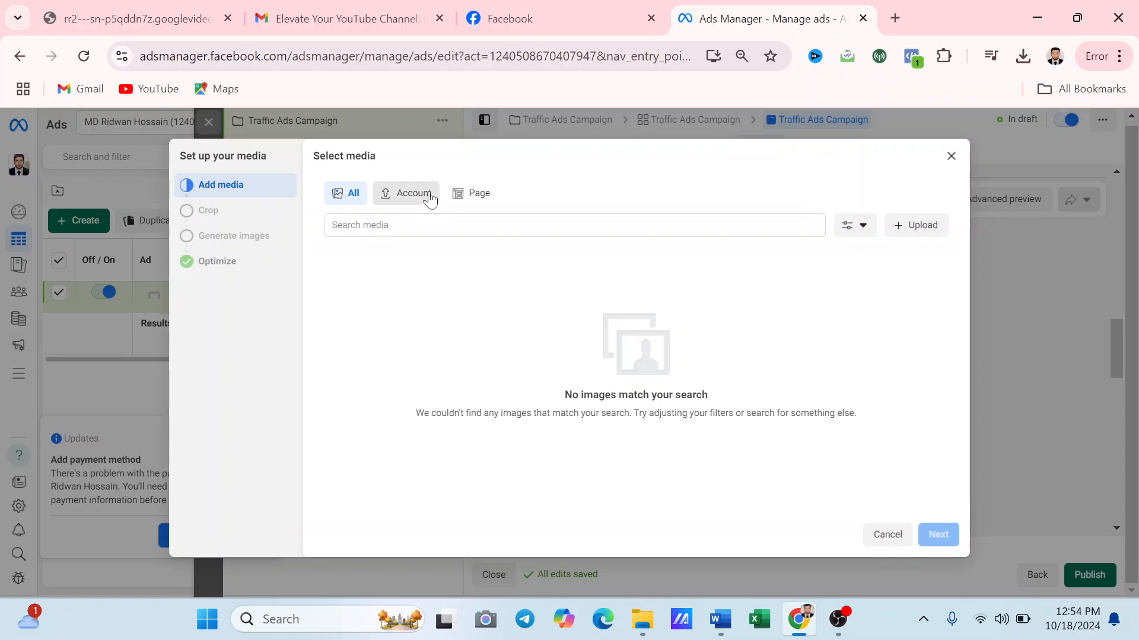
{"action": "left_click", "coordinate": [344, 193]}
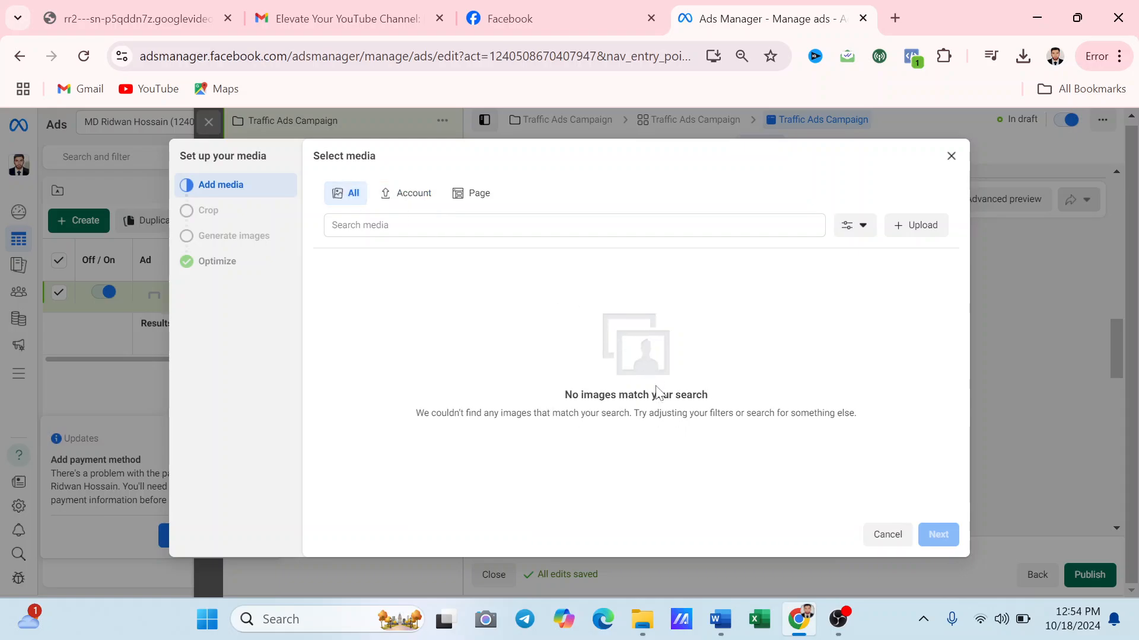
{"action": "left_click", "coordinate": [471, 194]}
{"action": "left_click", "coordinate": [558, 227]}
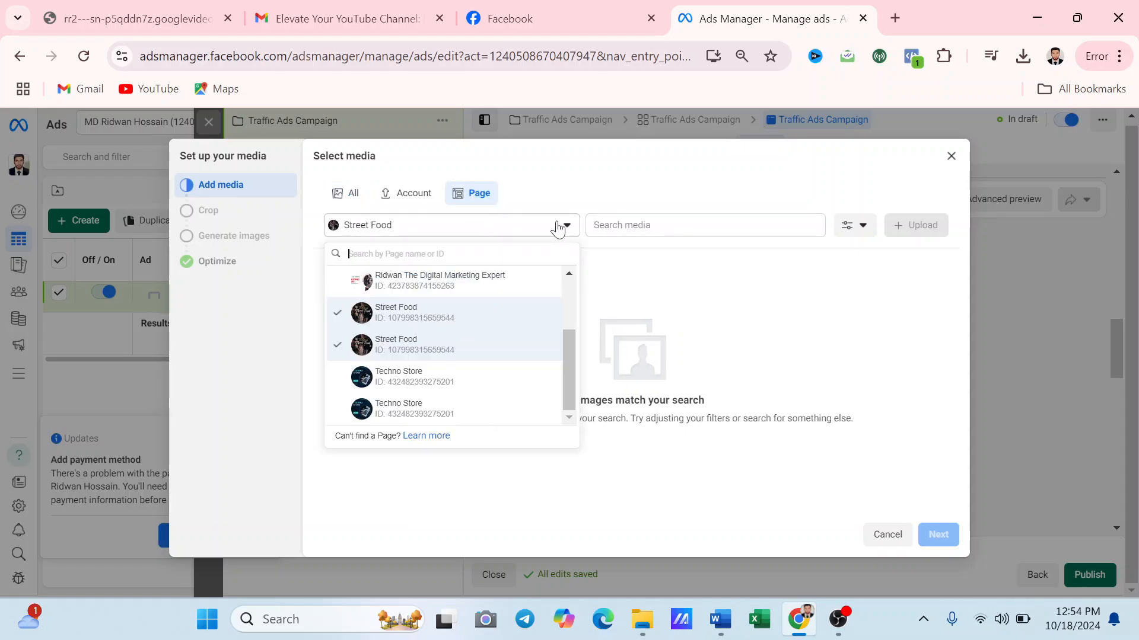
{"action": "left_click", "coordinate": [695, 299]}
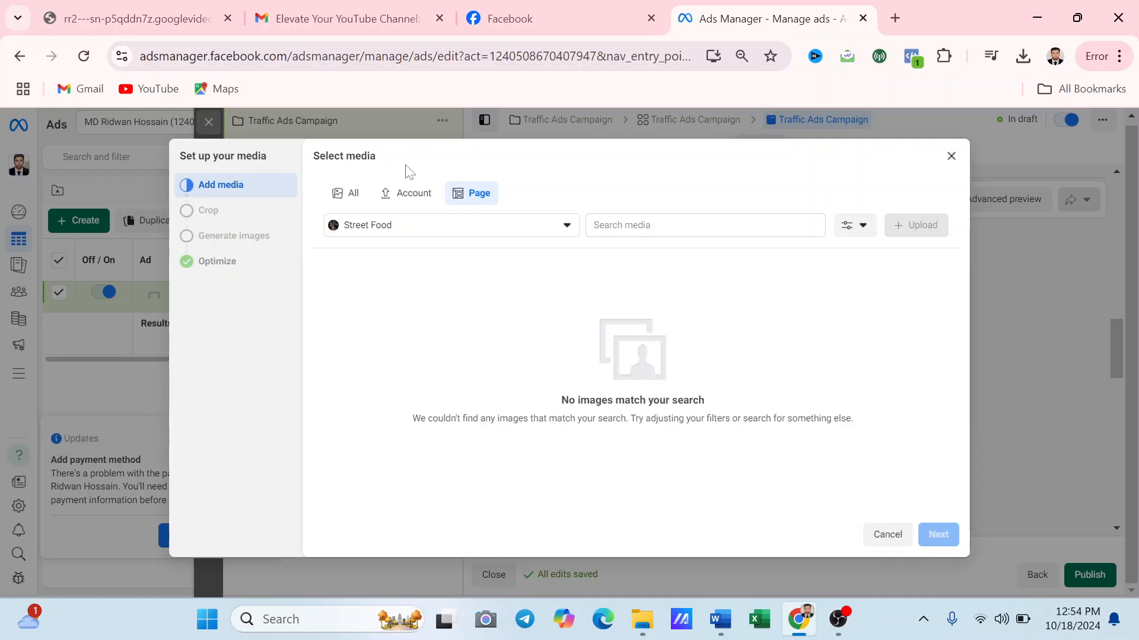
- Start an image upload from the All media source and browse to the Downloads folder
{"action": "left_click", "coordinate": [361, 194]}
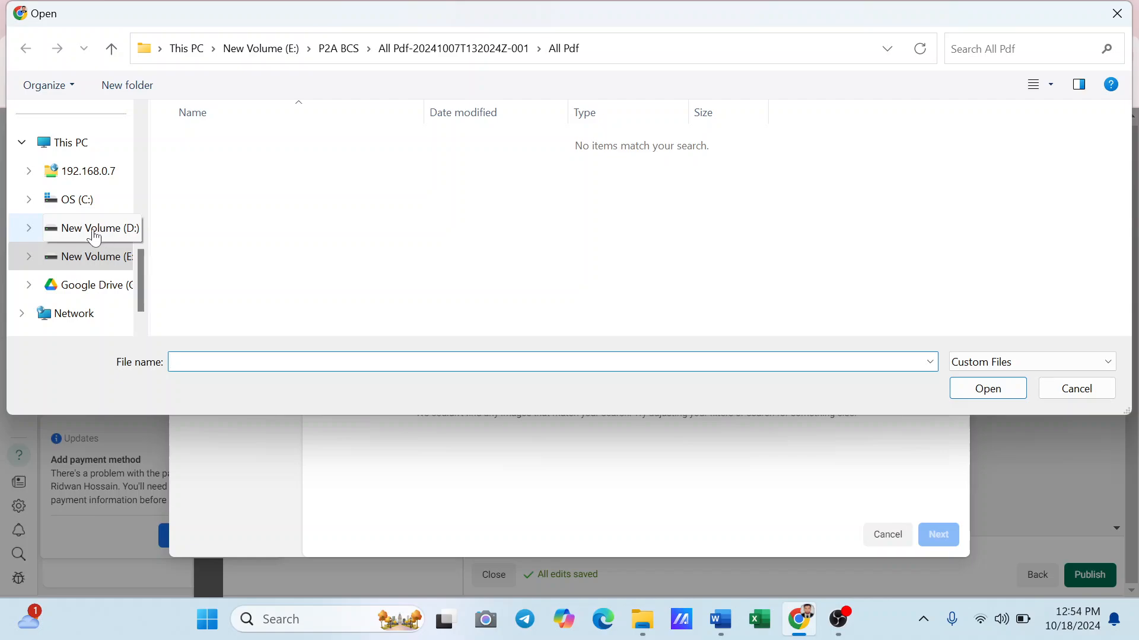
{"action": "scroll", "coordinate": [80, 198], "scroll_direction": "up", "scroll_amount": 1}
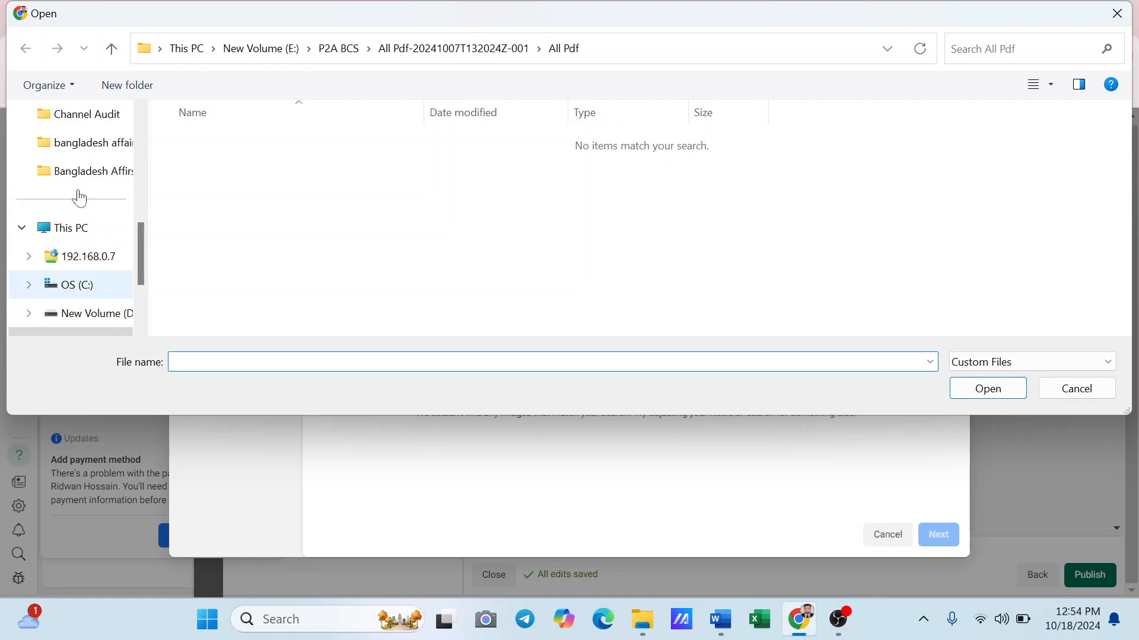
{"action": "scroll", "coordinate": [79, 198], "scroll_direction": "up", "scroll_amount": 5}
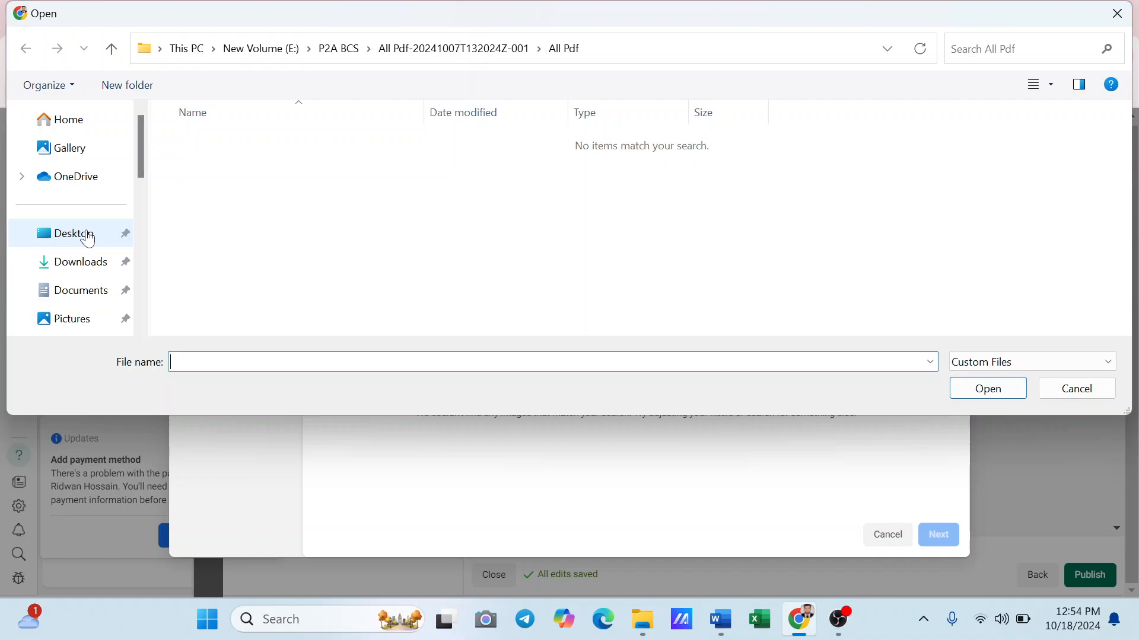
{"action": "scroll", "coordinate": [89, 239], "scroll_direction": "down", "scroll_amount": 3}
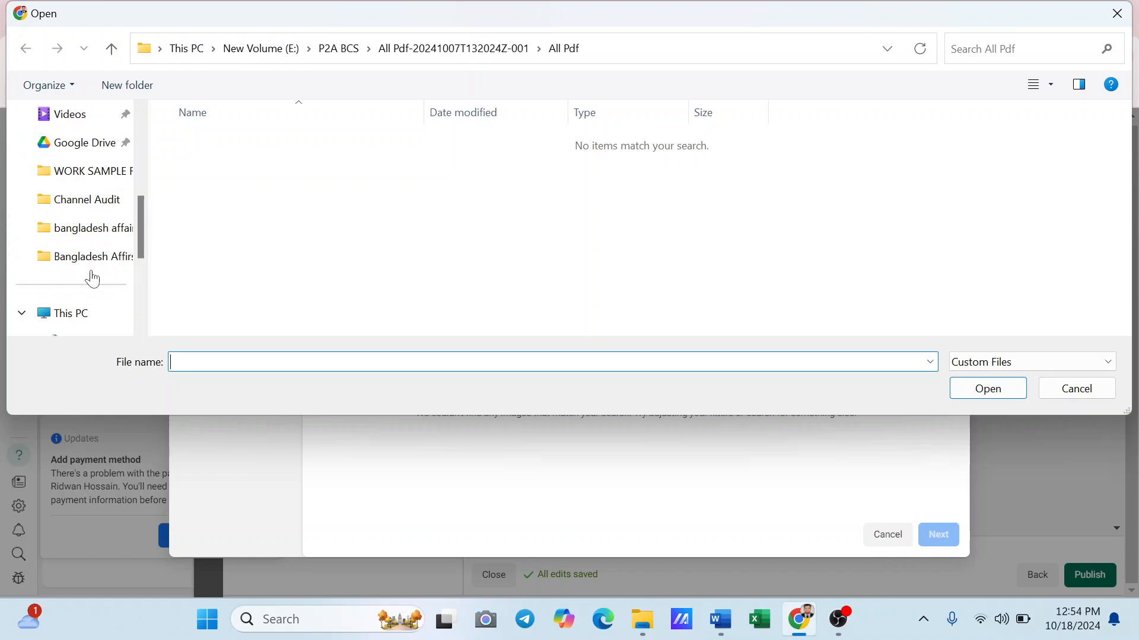
{"action": "scroll", "coordinate": [94, 273], "scroll_direction": "down", "scroll_amount": 1}
{"action": "scroll", "coordinate": [89, 232], "scroll_direction": "up", "scroll_amount": 2}
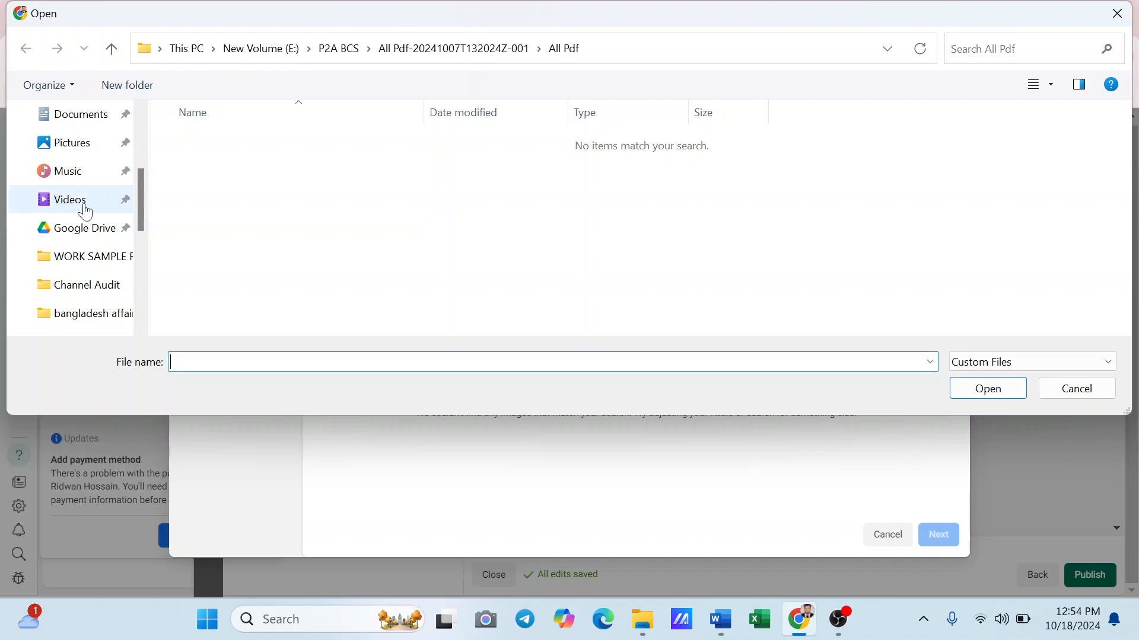
{"action": "scroll", "coordinate": [107, 240], "scroll_direction": "up", "scroll_amount": 1}
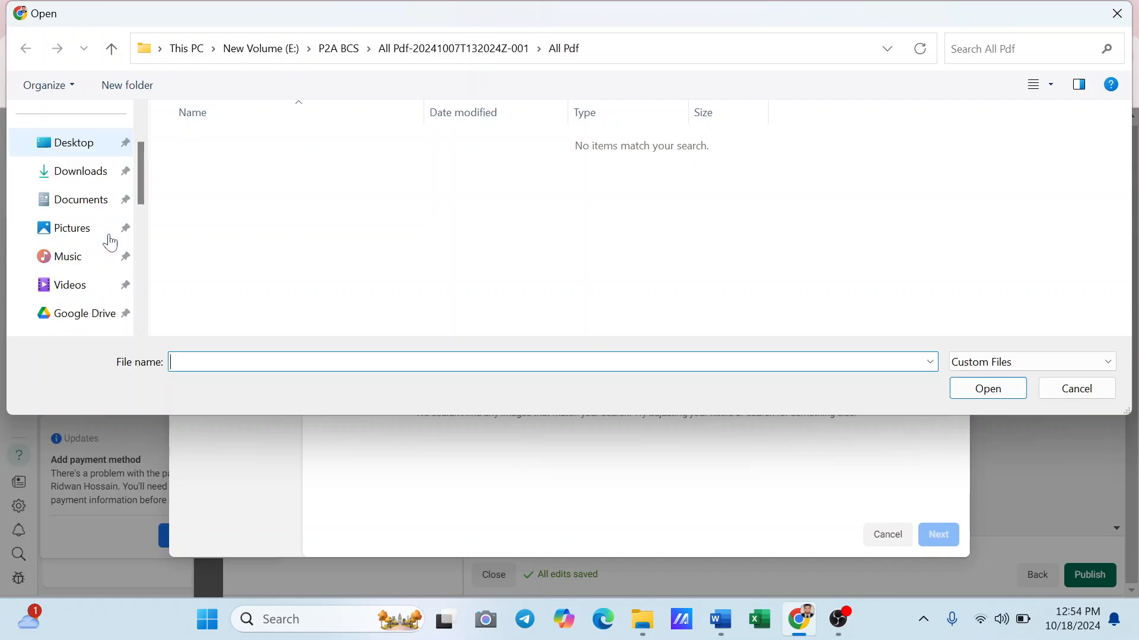
{"action": "scroll", "coordinate": [110, 242], "scroll_direction": "up", "scroll_amount": 1}
{"action": "left_click", "coordinate": [101, 260]}
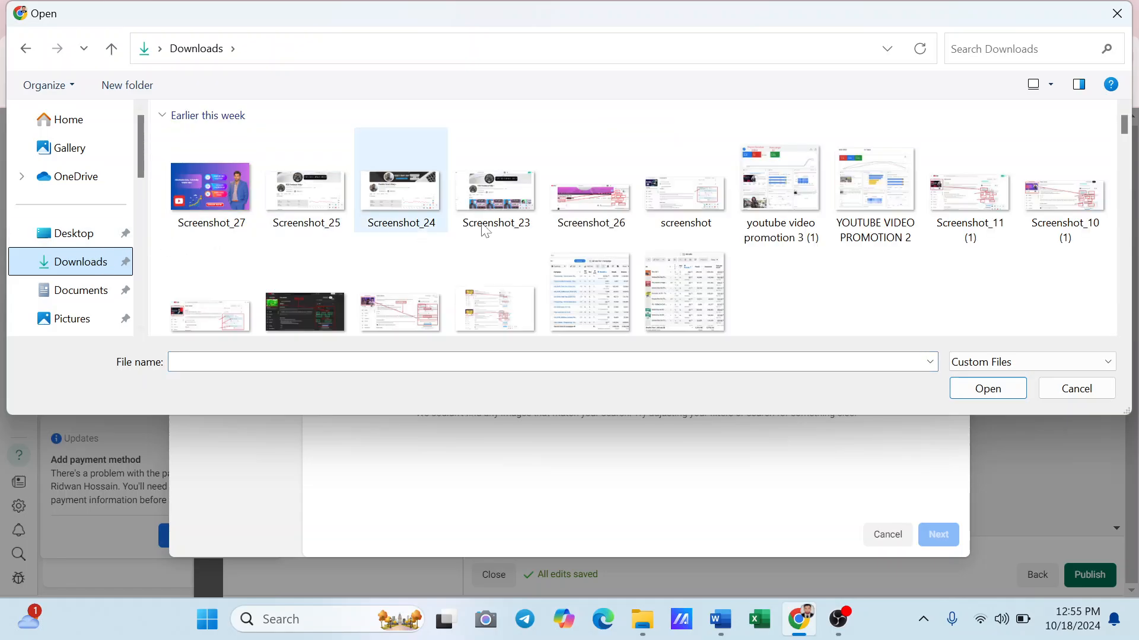
- Find the Bangladesh-passport image among the downloaded files and upload it as the ad's media
{"action": "scroll", "coordinate": [652, 237], "scroll_direction": "down", "scroll_amount": 4}
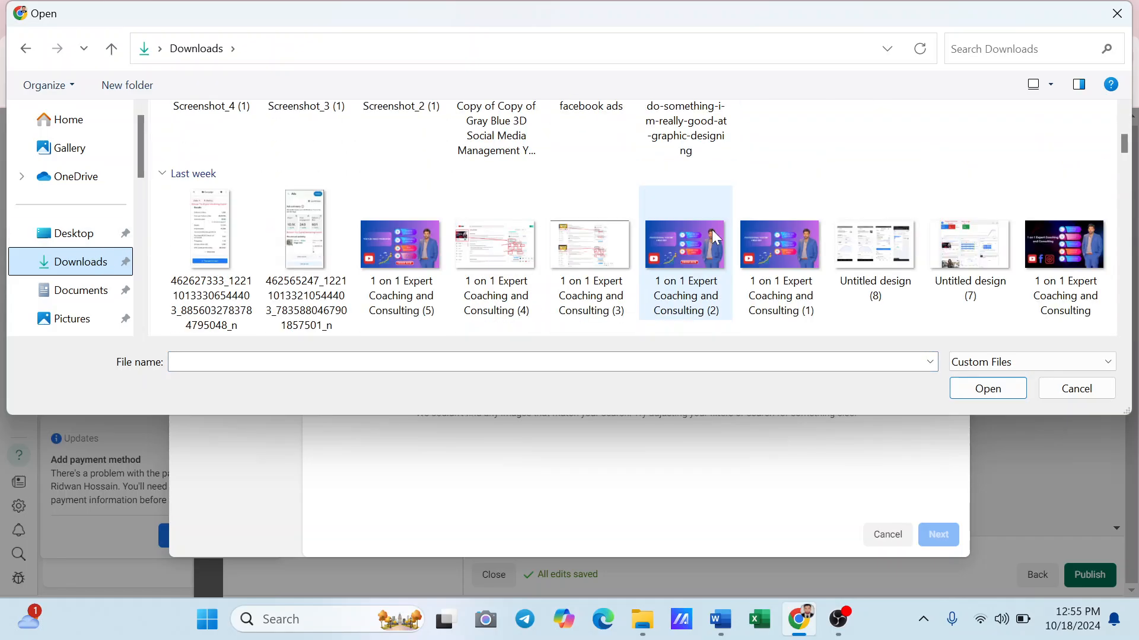
{"action": "scroll", "coordinate": [712, 229], "scroll_direction": "down", "scroll_amount": 2}
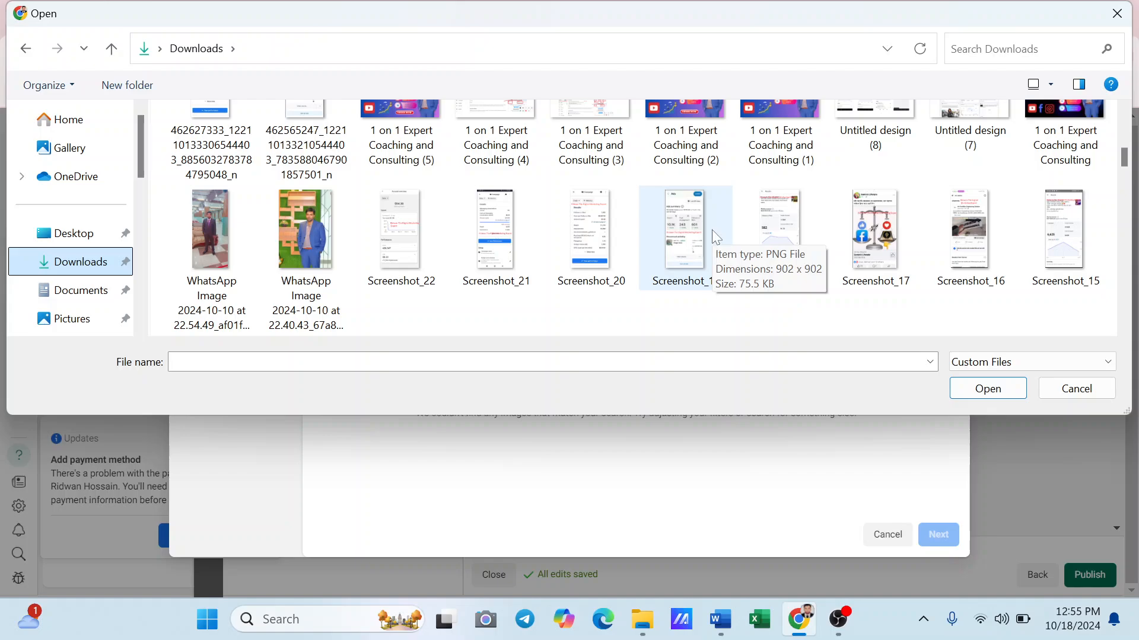
{"action": "scroll", "coordinate": [711, 230], "scroll_direction": "down", "scroll_amount": 10}
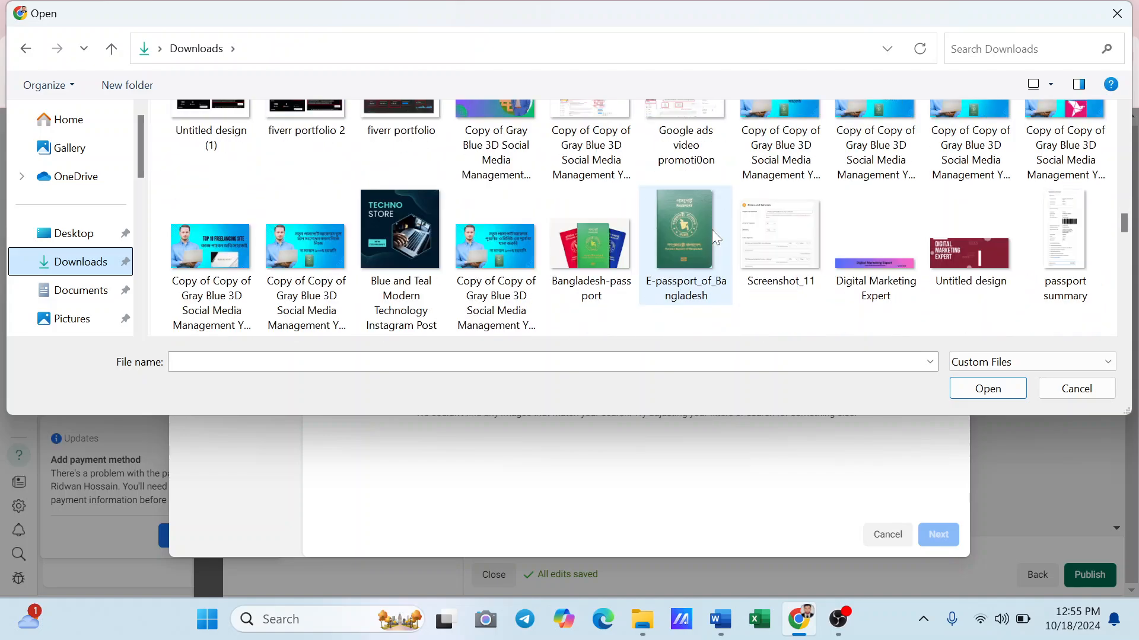
{"action": "left_click", "coordinate": [593, 243]}
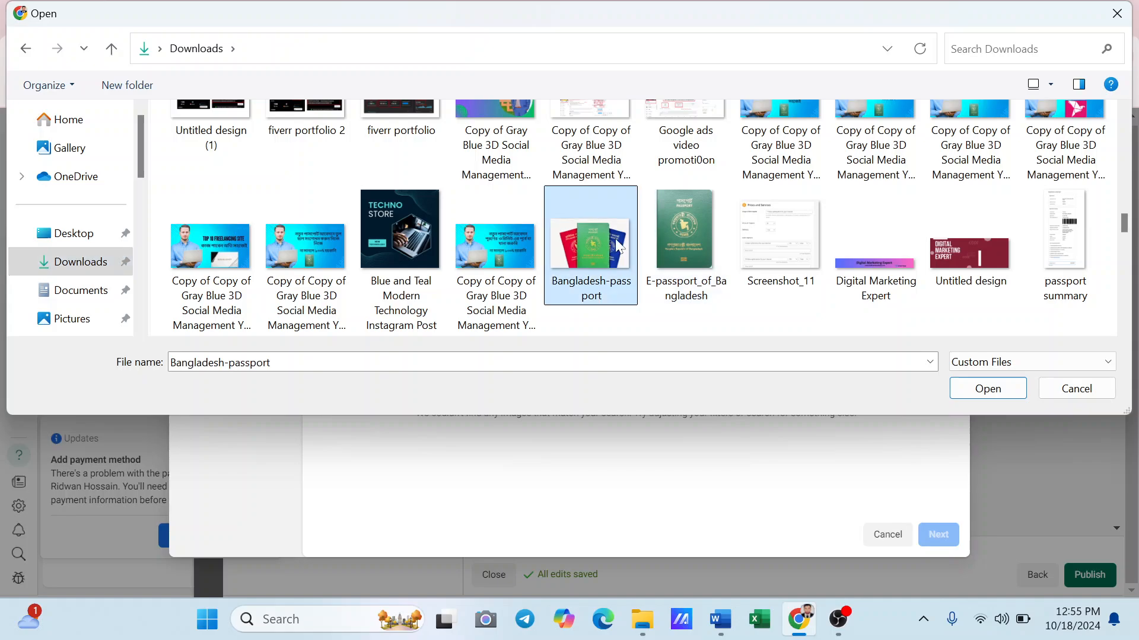
{"action": "left_click", "coordinate": [989, 393]}
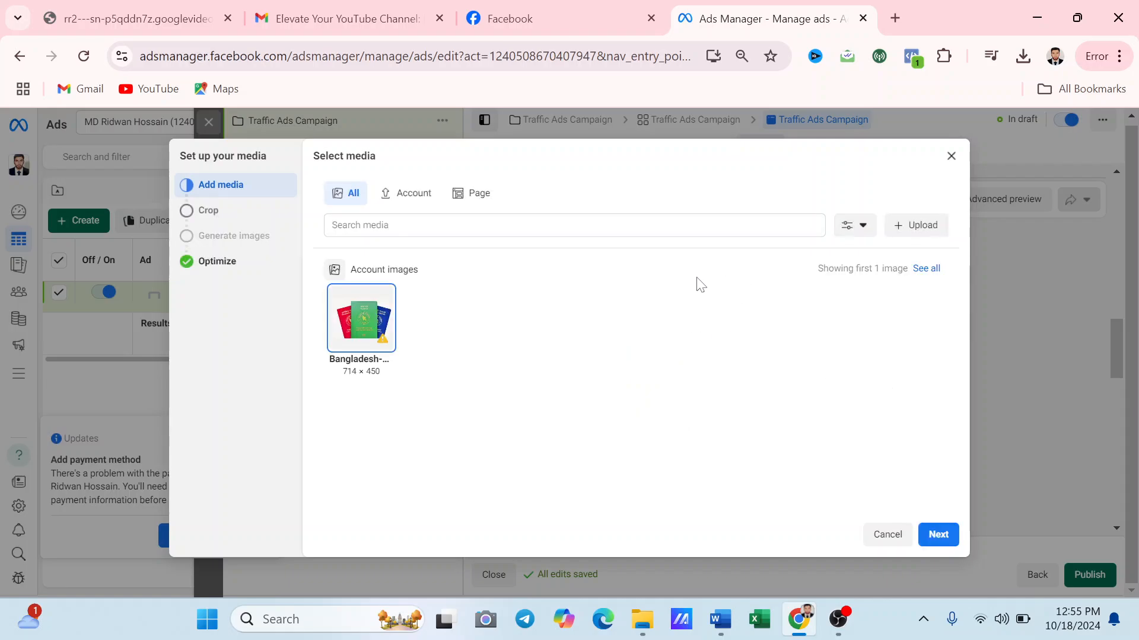
- Finish the media setup for the uploaded image, keeping the suggested placement crops and the default Advantage+ creative enhancements
{"action": "mouse_move", "coordinate": [350, 343]}
{"action": "left_click", "coordinate": [937, 535]}
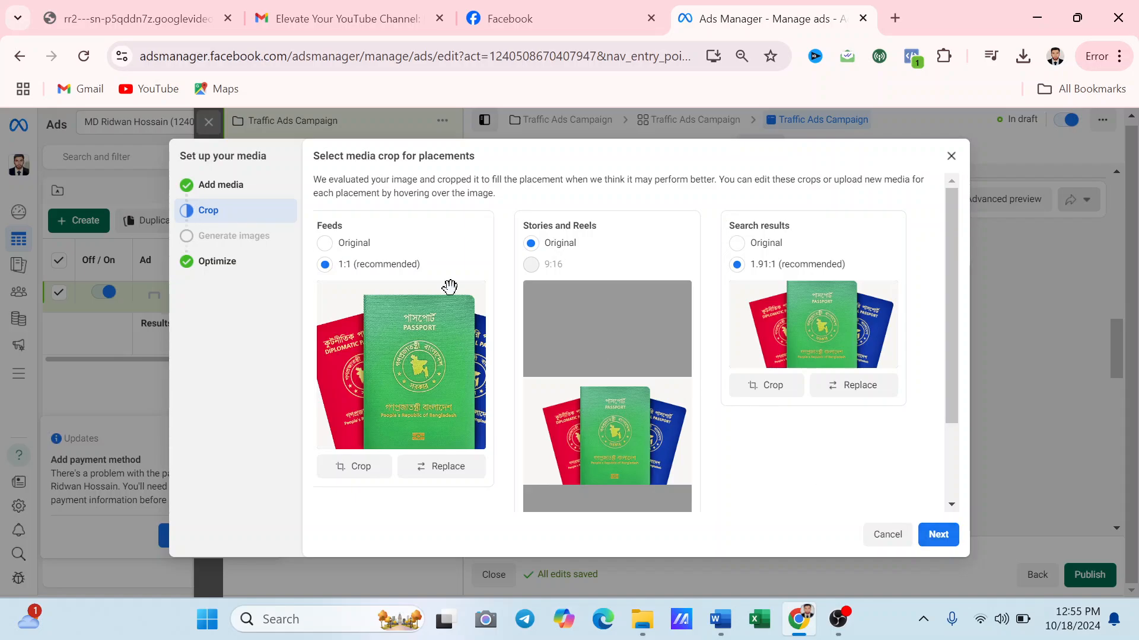
{"action": "left_click", "coordinate": [938, 536]}
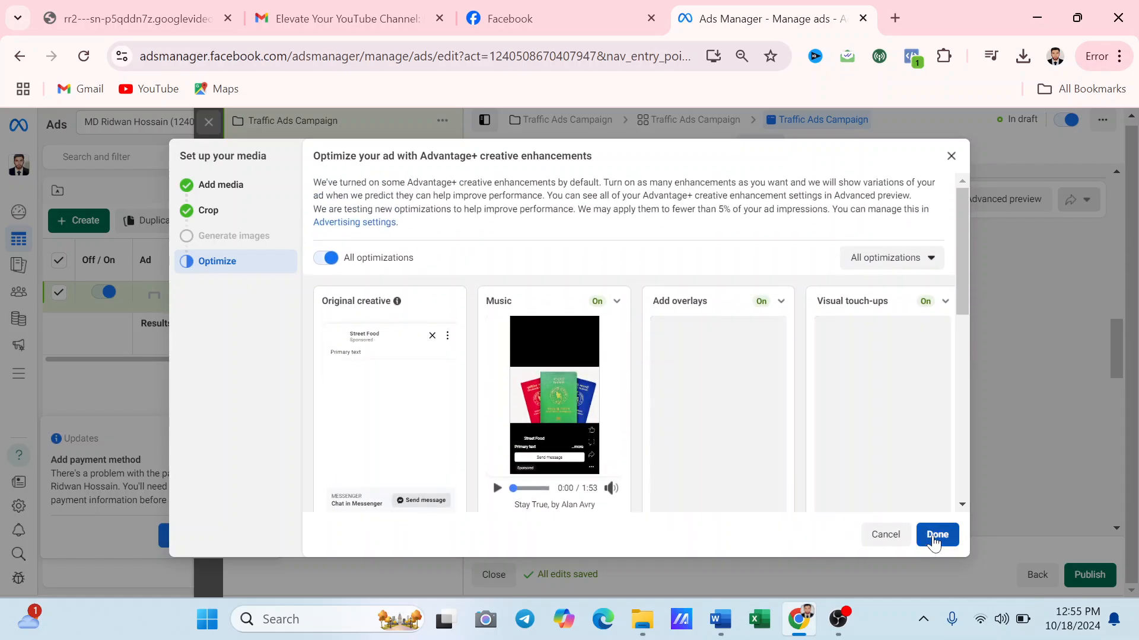
{"action": "left_click", "coordinate": [936, 535]}
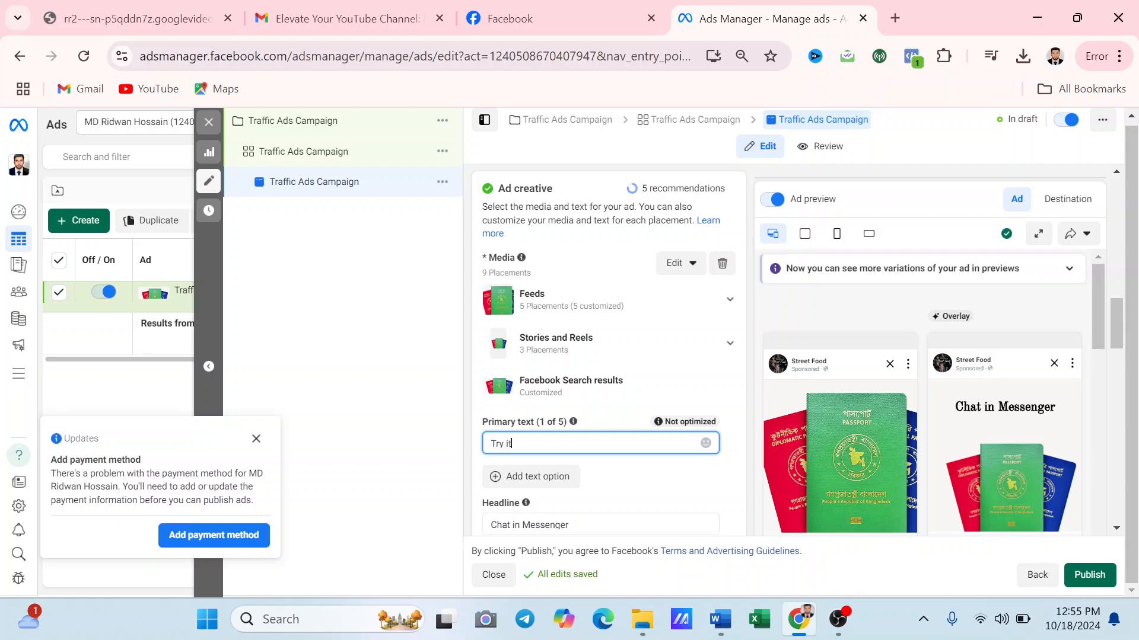
- Enter "Try it Now . To get discount isit he restaurent" as the ad's primary text
{"action": "type", "text": "w"}
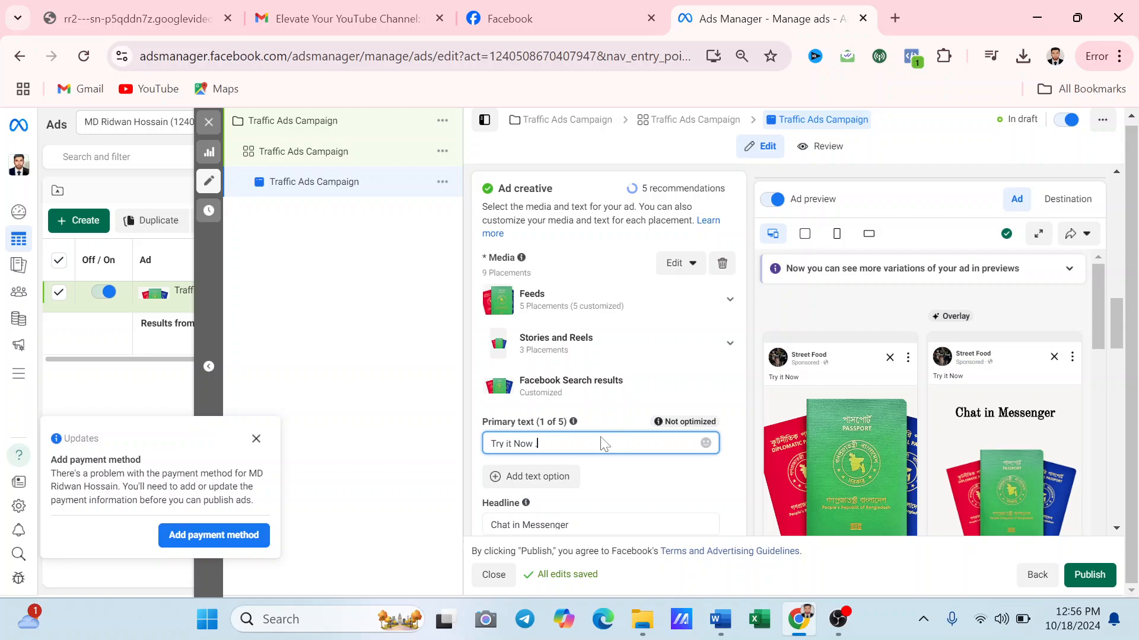
{"action": "type", "text": "To"}
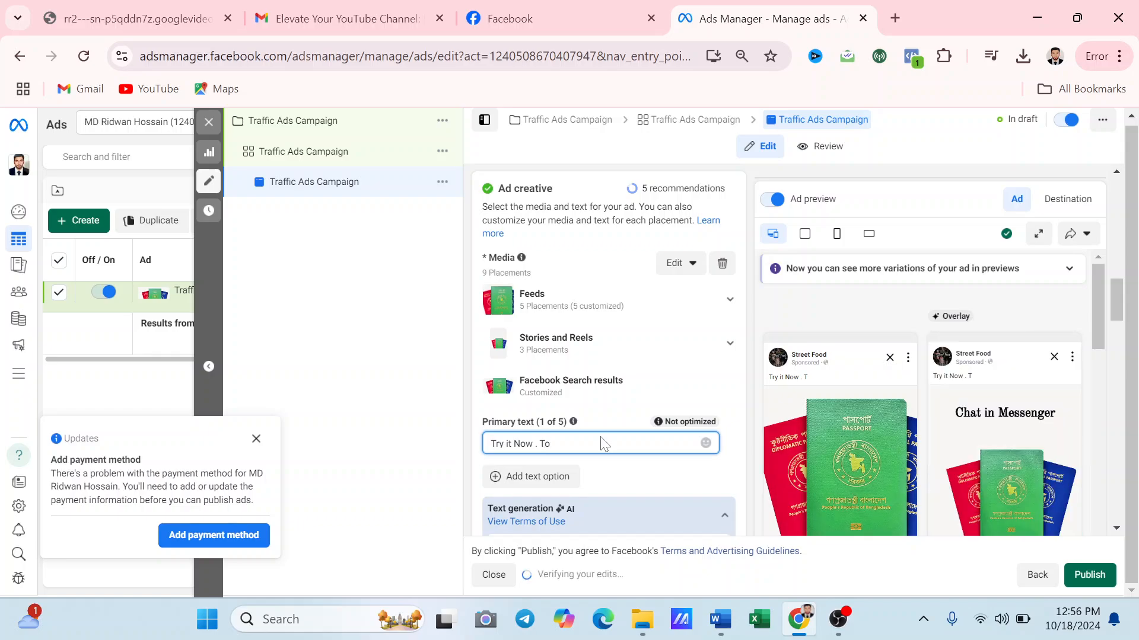
{"action": "type", "text": " get"}
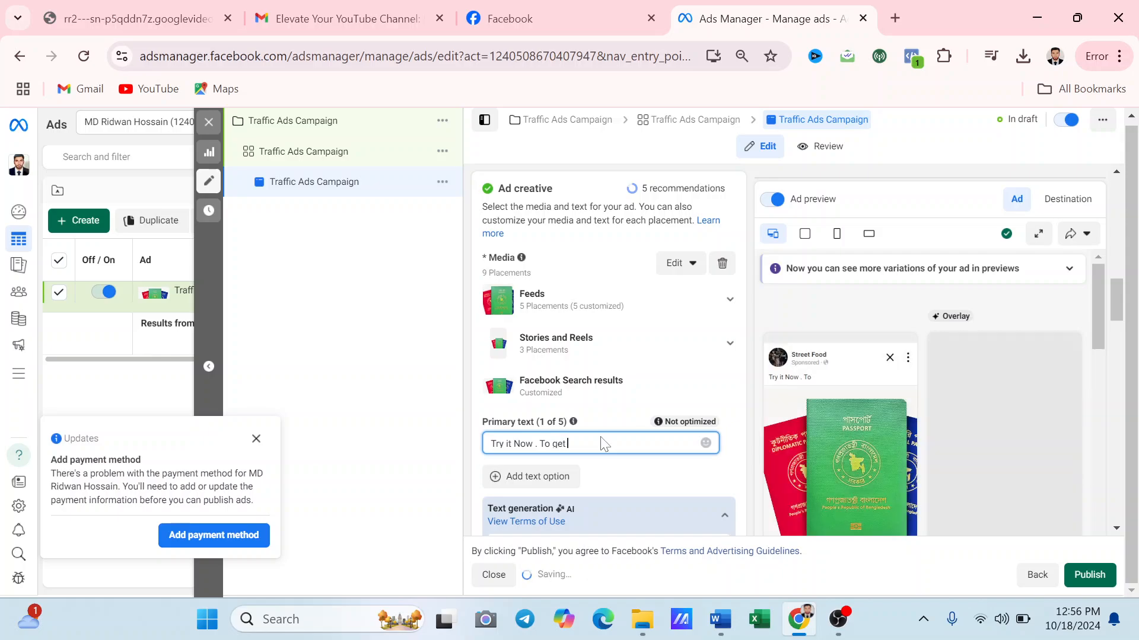
{"action": "type", "text": " discount"}
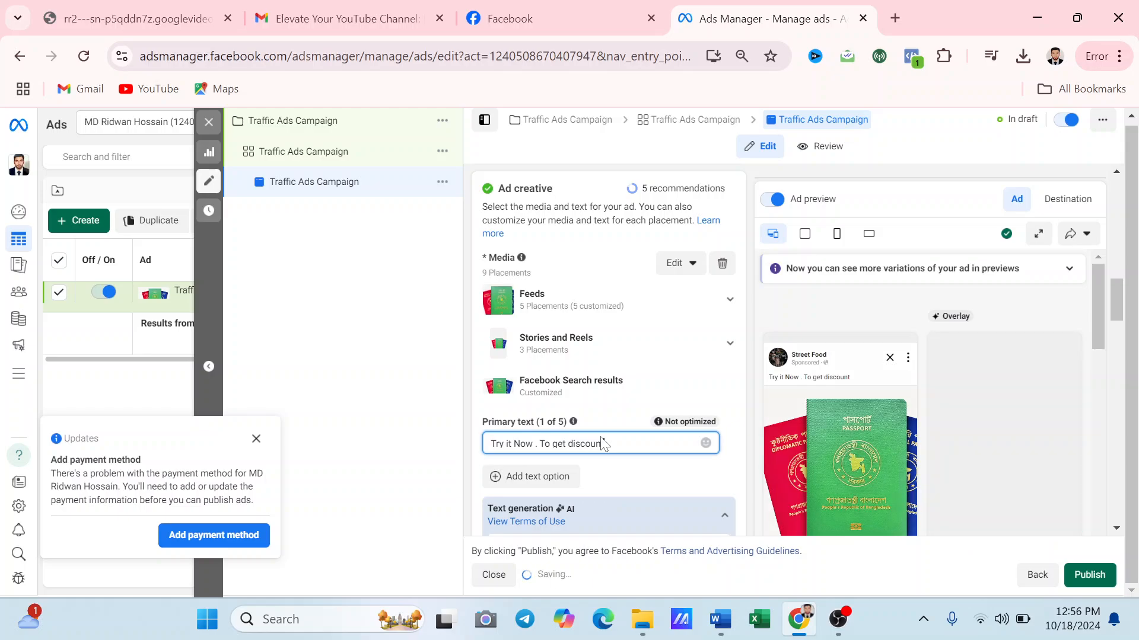
{"action": "type", "text": " visit"}
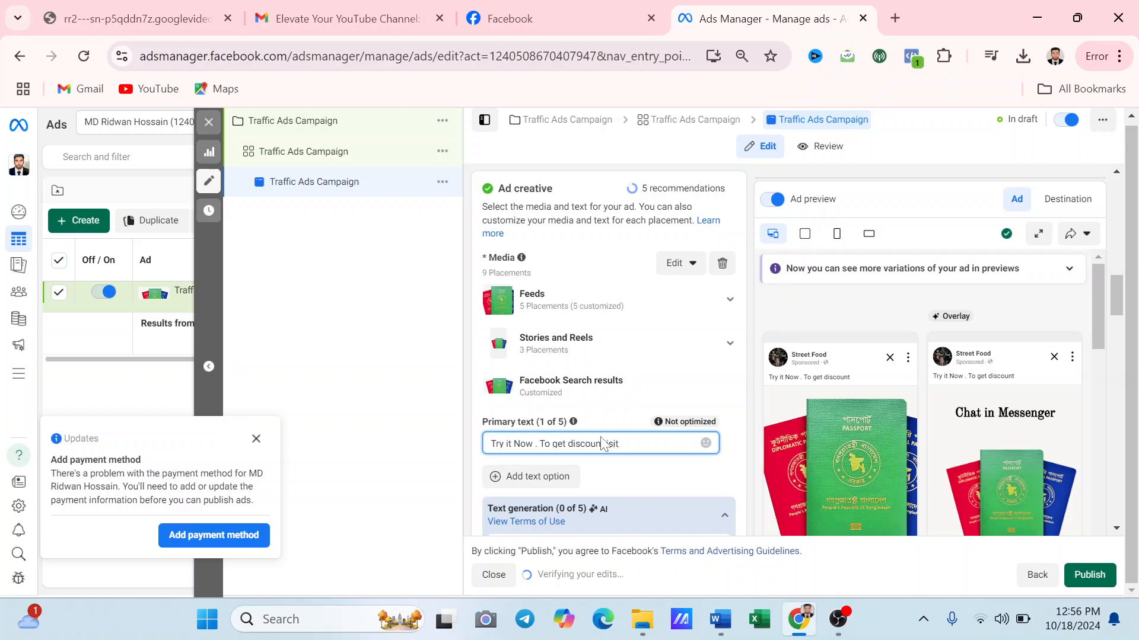
{"action": "type", "text": " he restaurent"}
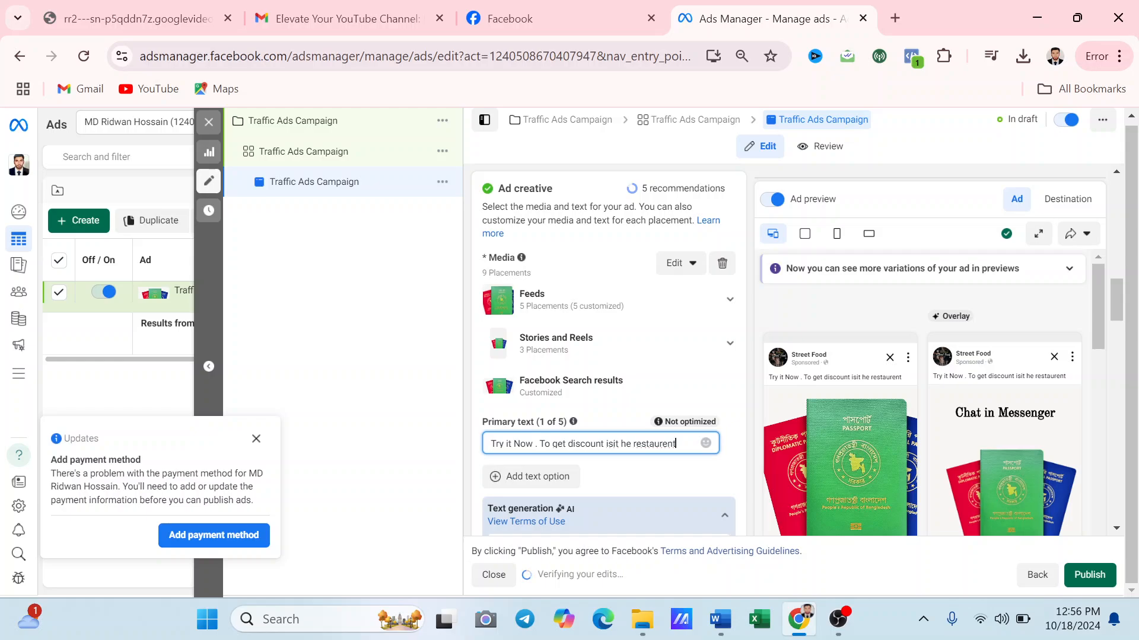
{"action": "key", "text": "BackSpace"}
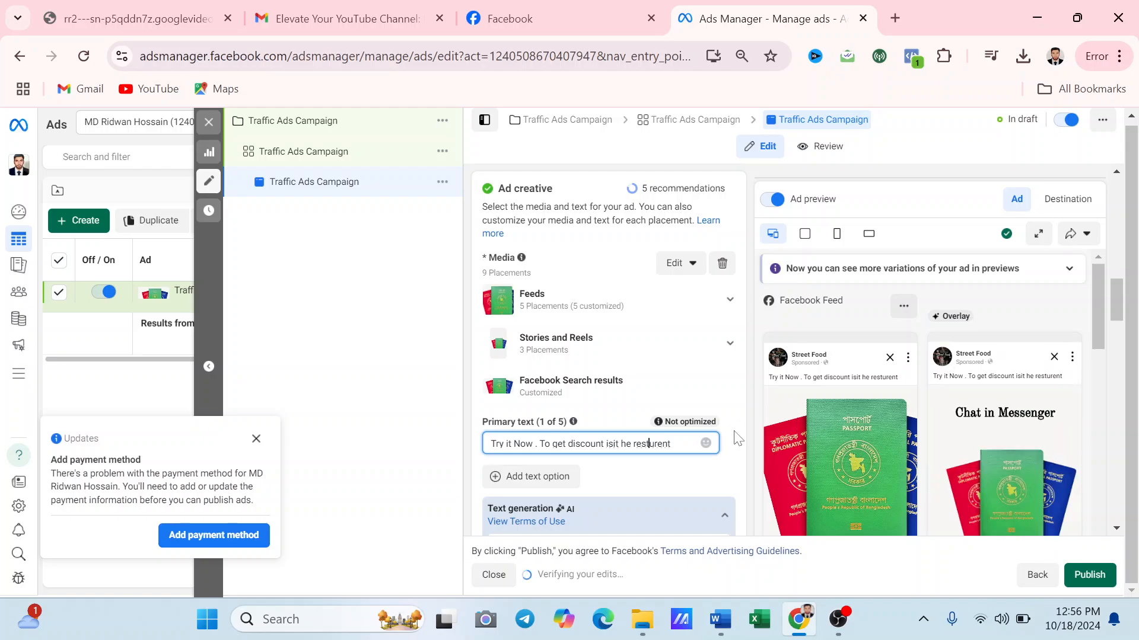
{"action": "type", "text": "a"}
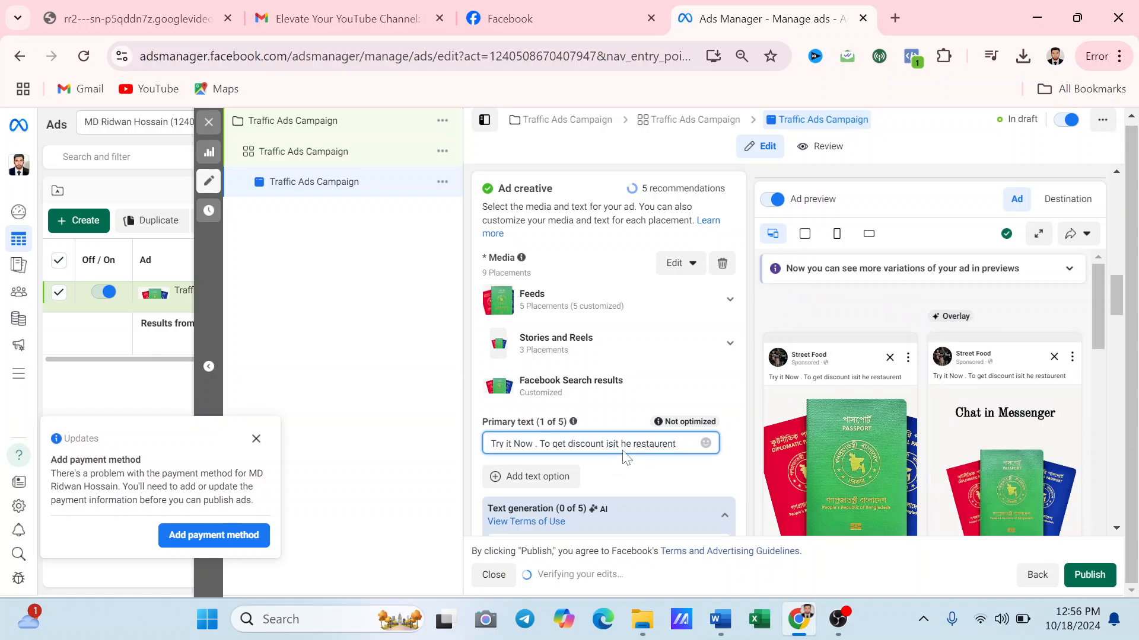
- Add the generated primary text variation "HUNGRY? Get 15% OFF your next meal!" to the ad
{"action": "scroll", "coordinate": [649, 424], "scroll_direction": "down", "scroll_amount": 3}
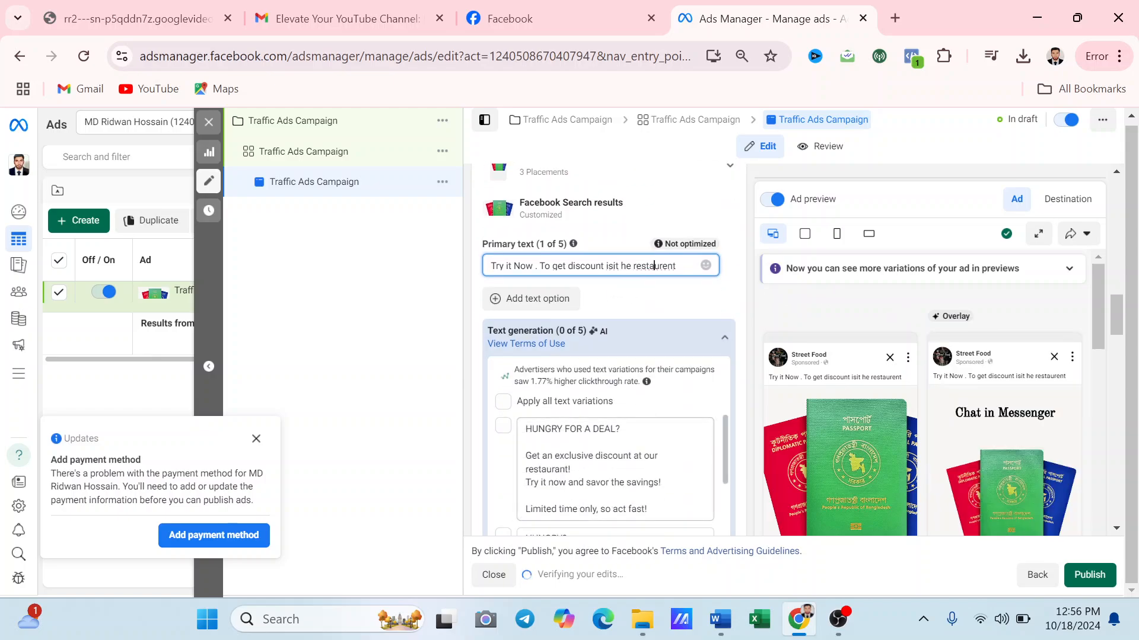
{"action": "scroll", "coordinate": [681, 437], "scroll_direction": "down", "scroll_amount": 4}
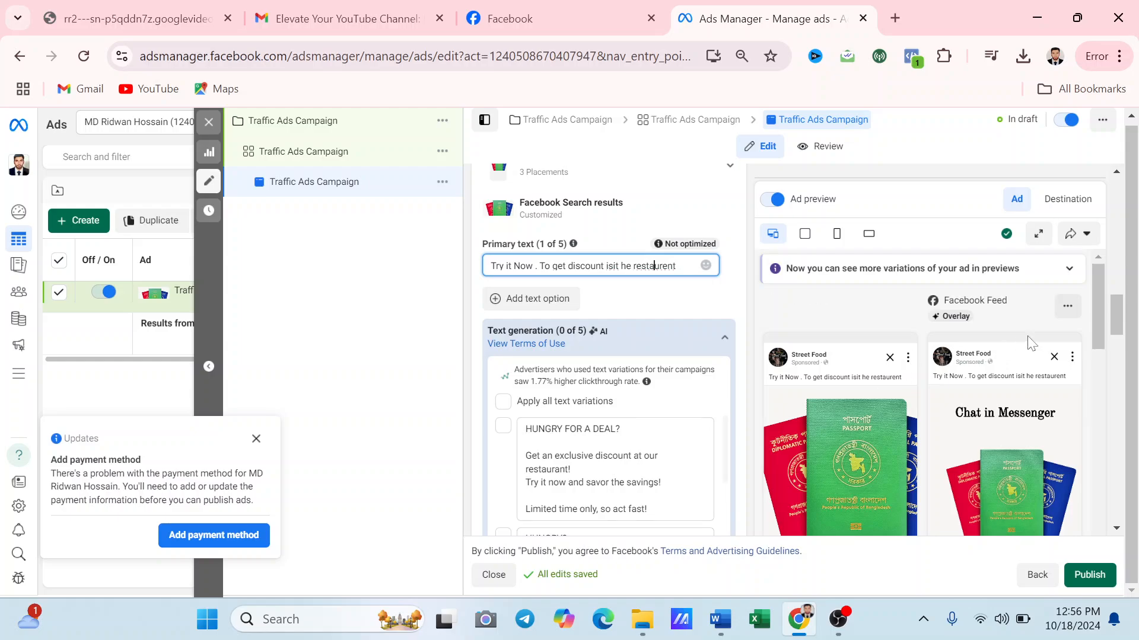
{"action": "scroll", "coordinate": [1097, 312], "scroll_direction": "down", "scroll_amount": 1}
{"action": "scroll", "coordinate": [497, 339], "scroll_direction": "down", "scroll_amount": 3}
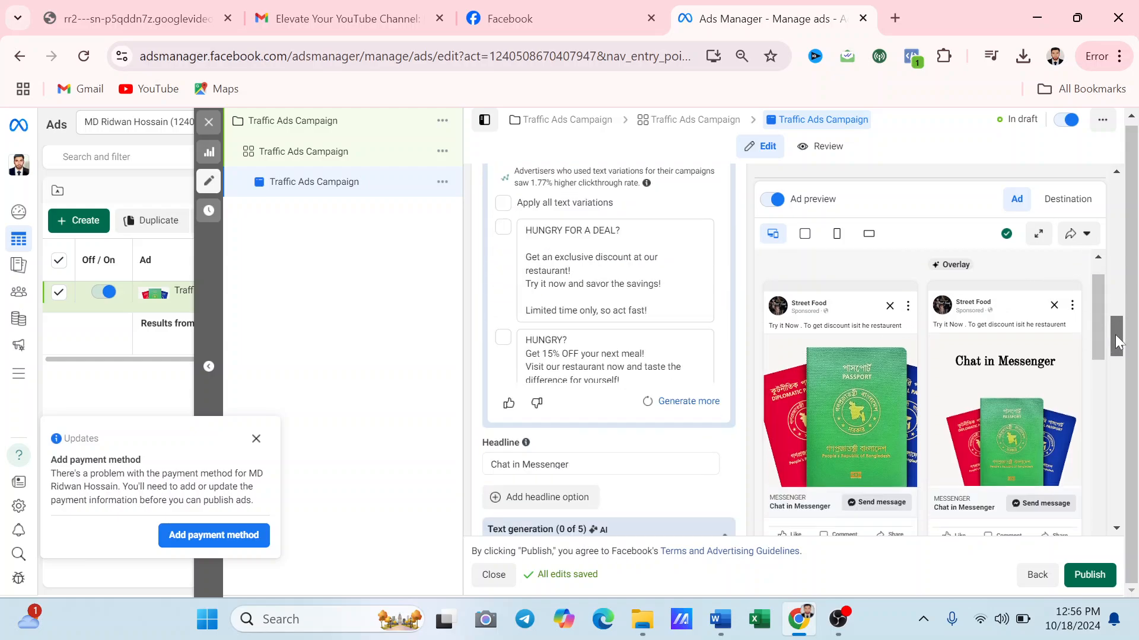
{"action": "scroll", "coordinate": [497, 340], "scroll_direction": "up", "scroll_amount": 1}
{"action": "scroll", "coordinate": [497, 339], "scroll_direction": "up", "scroll_amount": 2}
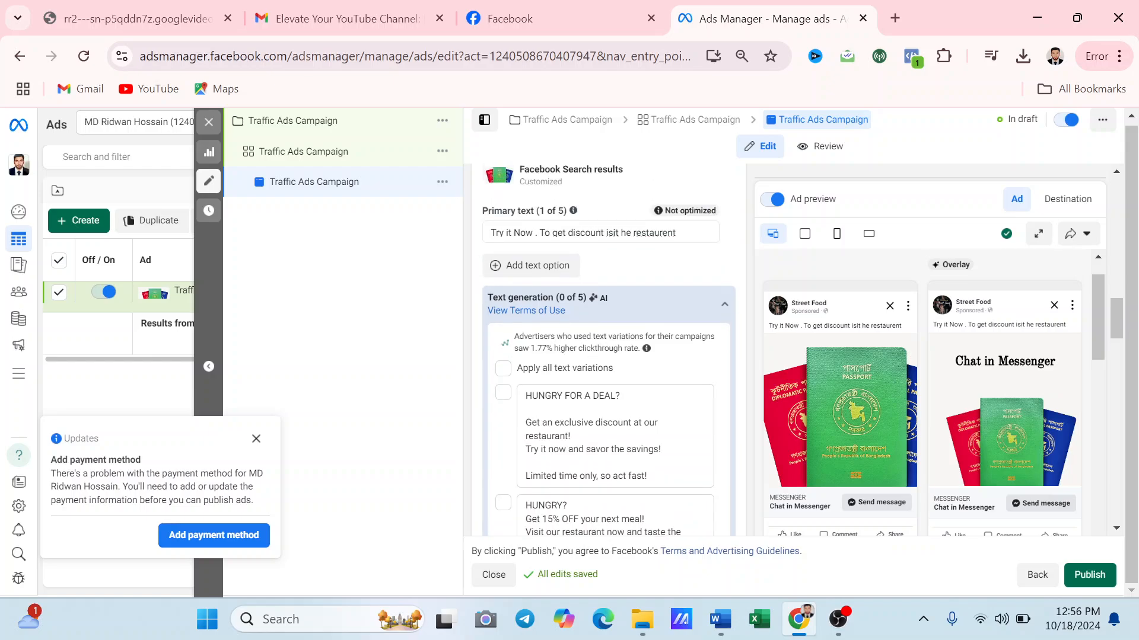
{"action": "scroll", "coordinate": [616, 438], "scroll_direction": "down", "scroll_amount": 2}
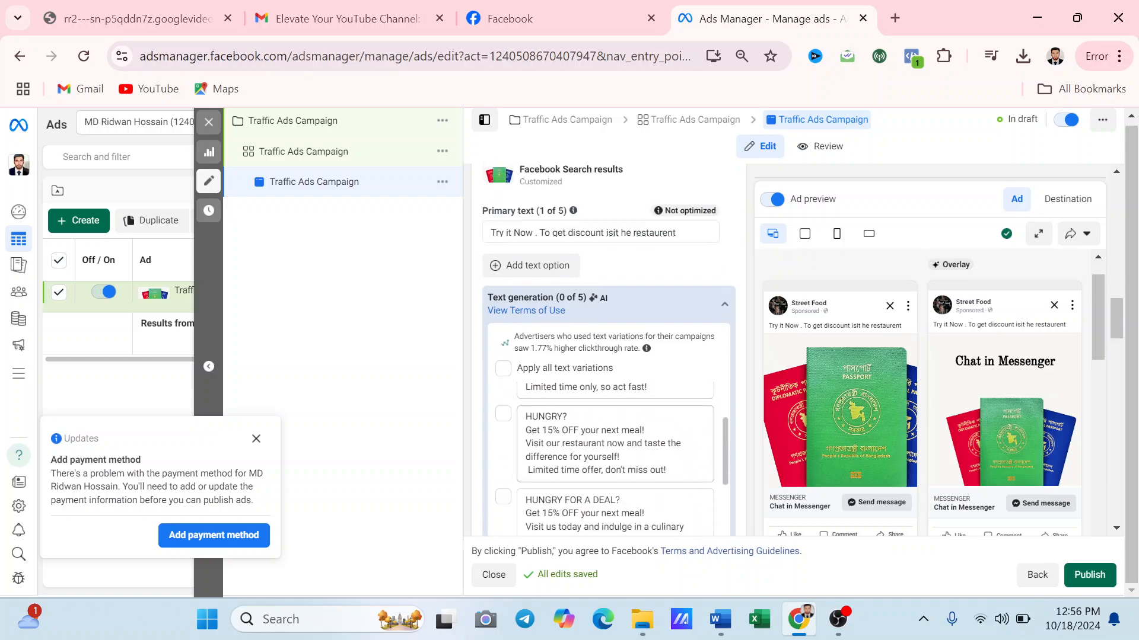
{"action": "left_click", "coordinate": [502, 417]}
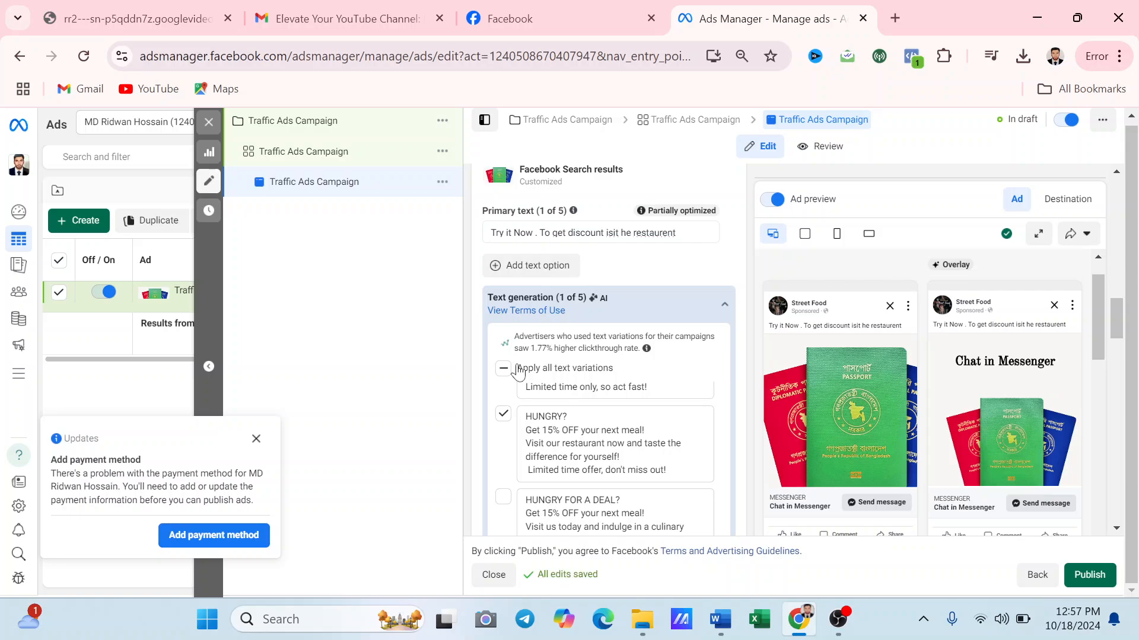
- Copy the full text of the generated primary text variation that begins "HUNGRY? Get 15% OFF your next meal!"
{"action": "scroll", "coordinate": [615, 451], "scroll_direction": "down", "scroll_amount": 3}
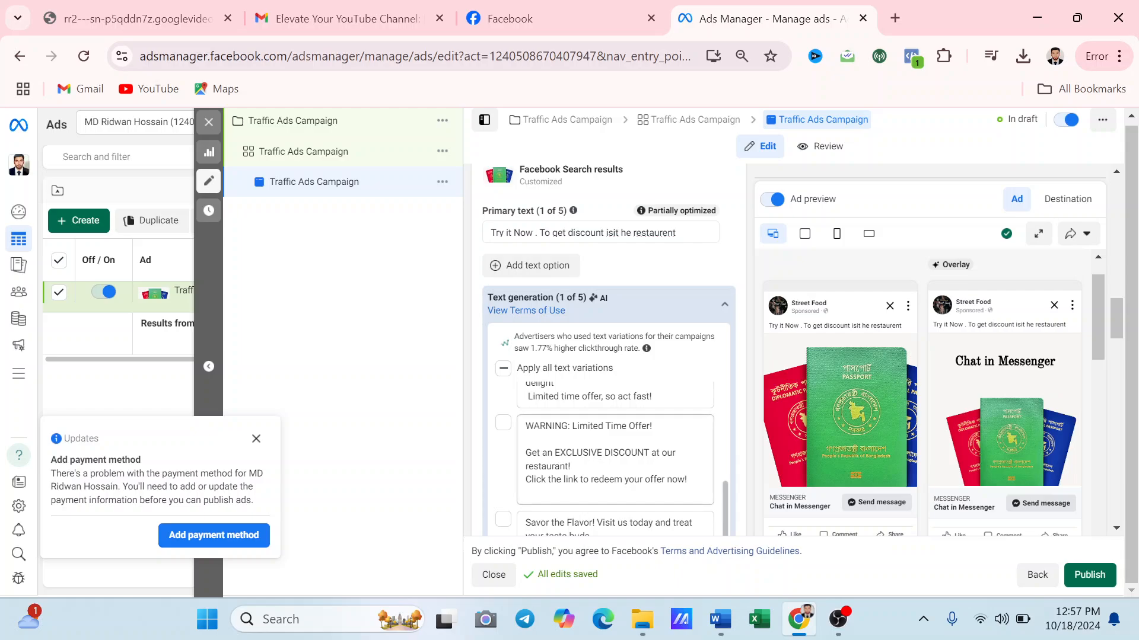
{"action": "scroll", "coordinate": [860, 380], "scroll_direction": "down", "scroll_amount": 4}
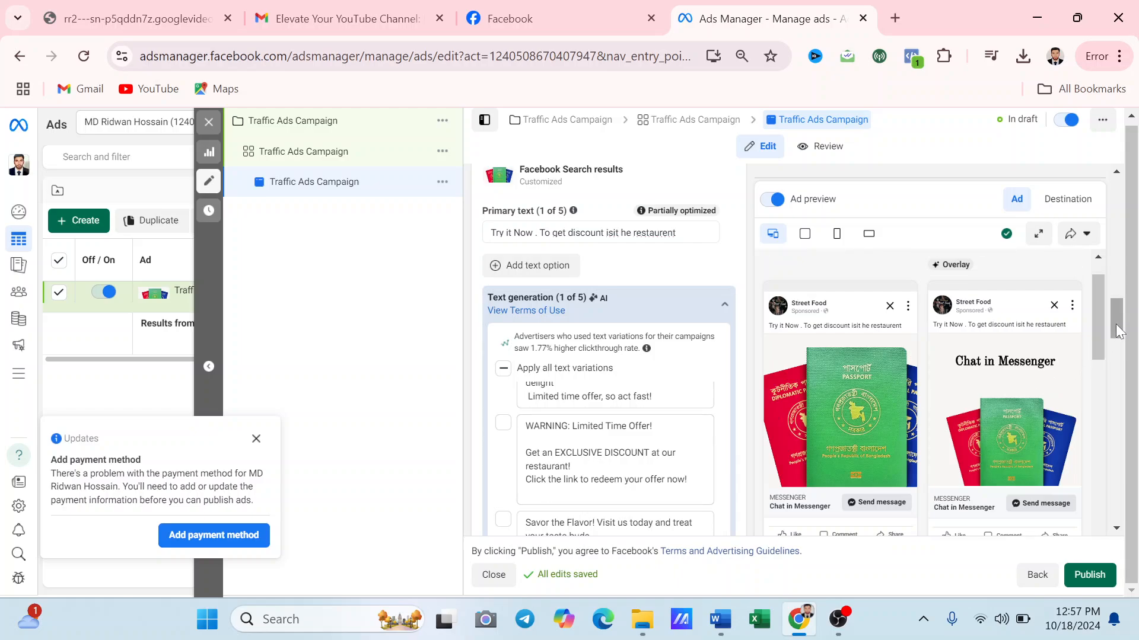
{"action": "scroll", "coordinate": [635, 297], "scroll_direction": "up", "scroll_amount": 3}
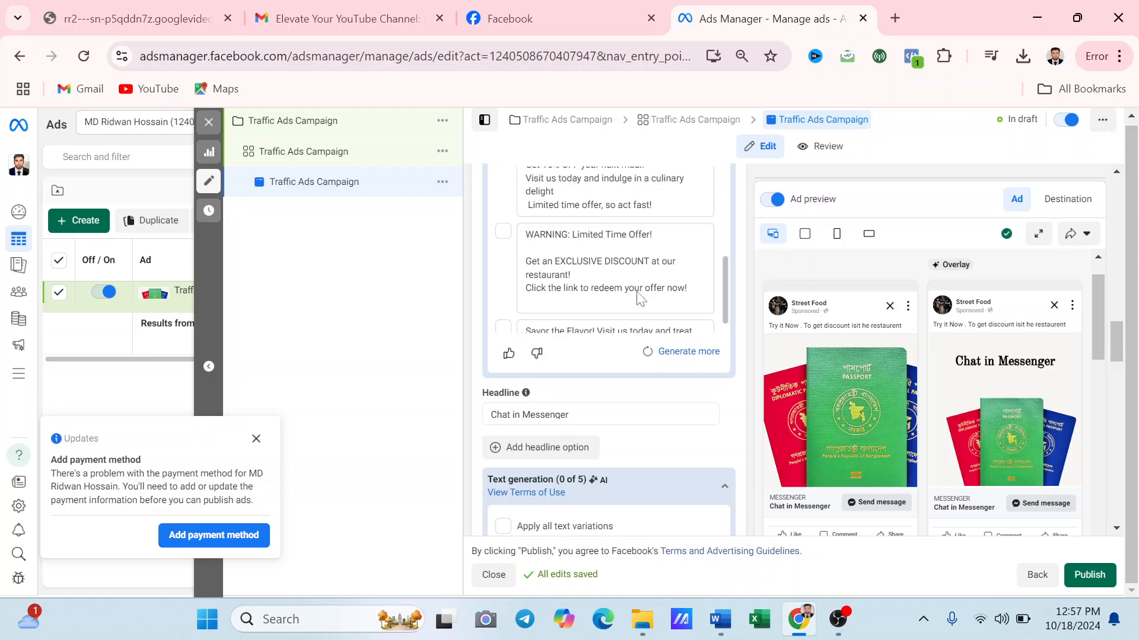
{"action": "scroll", "coordinate": [615, 249], "scroll_direction": "down", "scroll_amount": 2}
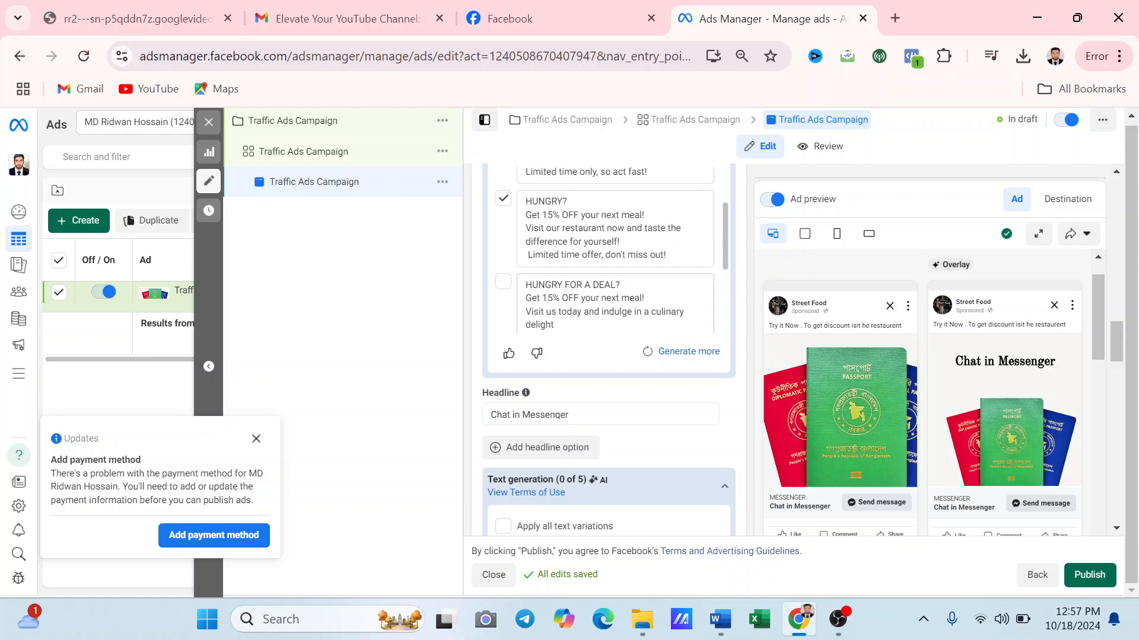
{"action": "left_click_drag", "start_coordinate": [668, 256], "coordinate": [524, 201]}
{"action": "right_click", "coordinate": [582, 222]}
{"action": "left_click", "coordinate": [611, 328]}
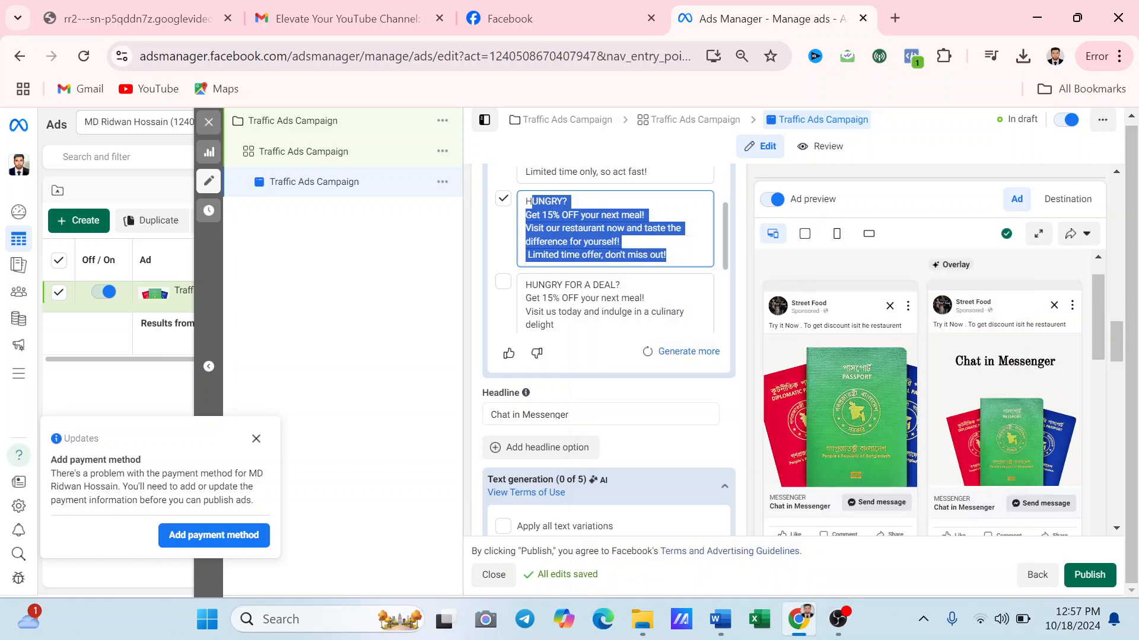
{"action": "left_click", "coordinate": [532, 201]}
{"action": "left_click_drag", "start_coordinate": [526, 201], "coordinate": [667, 255]}
{"action": "right_click", "coordinate": [607, 235]}
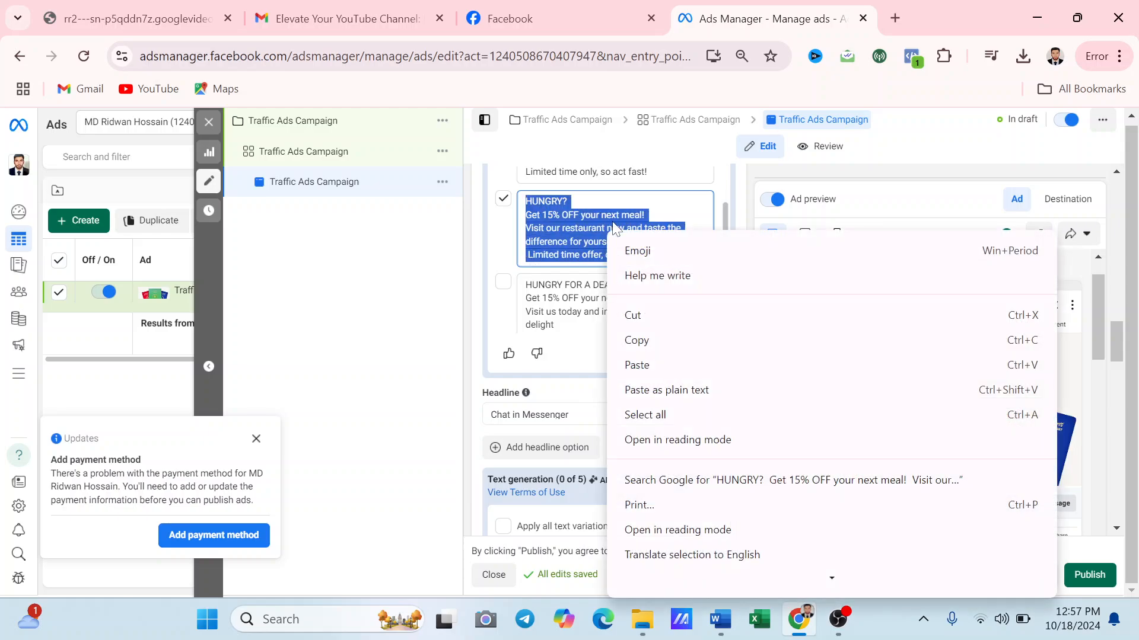
{"action": "left_click", "coordinate": [663, 338]}
- Replace the ad's primary text with the copied "HUNGRY? Get 15% OFF your next meal!" text and expand it in the Facebook Feed preview
{"action": "scroll", "coordinate": [495, 222], "scroll_direction": "up", "scroll_amount": 3}
{"action": "scroll", "coordinate": [495, 223], "scroll_direction": "up", "scroll_amount": 5}
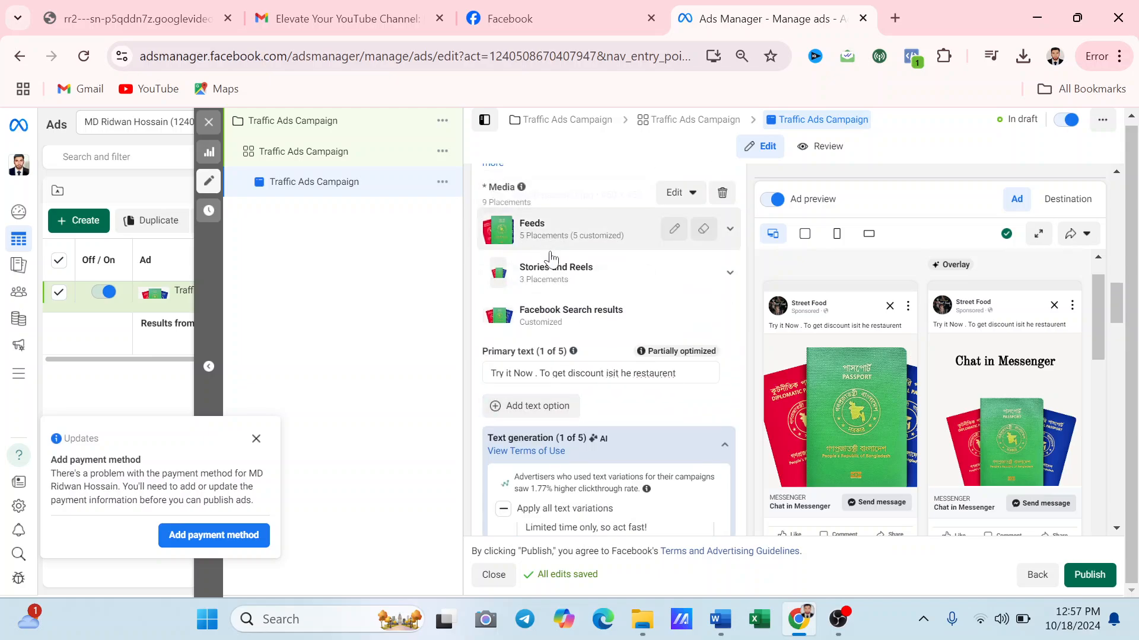
{"action": "scroll", "coordinate": [618, 343], "scroll_direction": "up", "scroll_amount": 3}
{"action": "scroll", "coordinate": [620, 340], "scroll_direction": "down", "scroll_amount": 5}
{"action": "left_click_drag", "start_coordinate": [676, 373], "coordinate": [452, 386]}
{"action": "key", "text": "ctrl+v"}
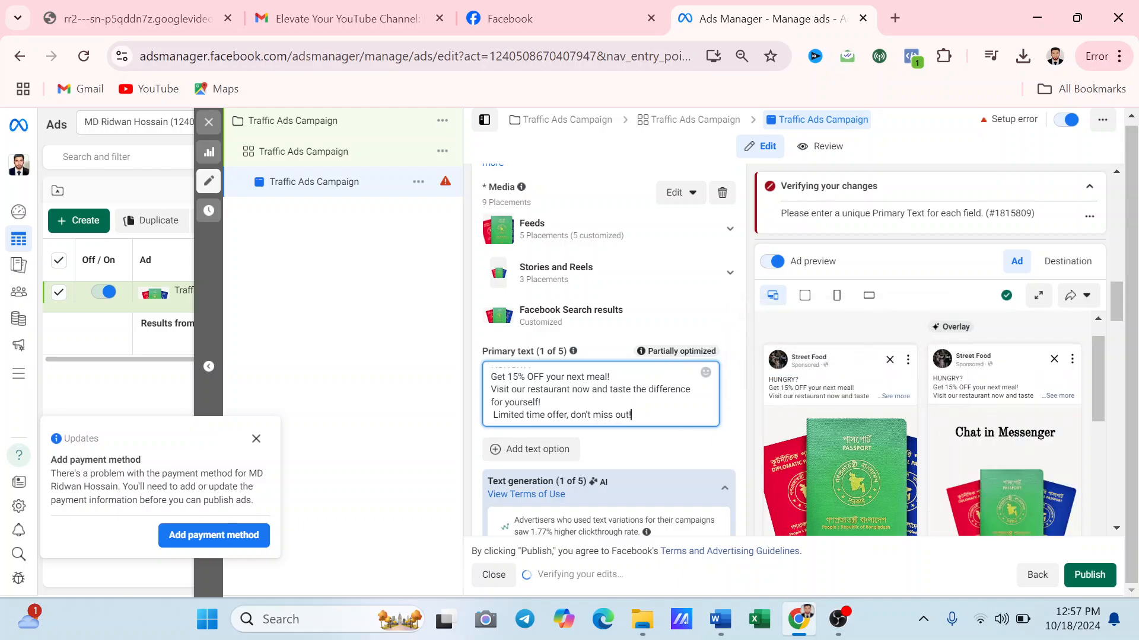
{"action": "left_click", "coordinate": [896, 396]}
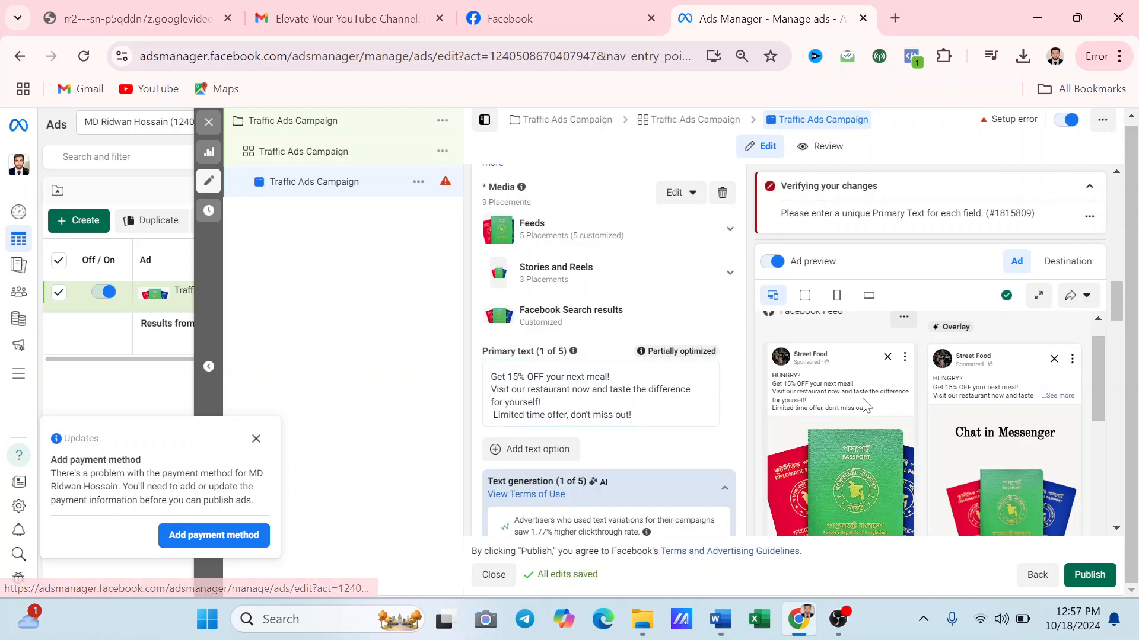
- Add the generated headline variation "15% OFF Next Meal" to the ad
{"action": "scroll", "coordinate": [617, 391], "scroll_direction": "down", "scroll_amount": 8}
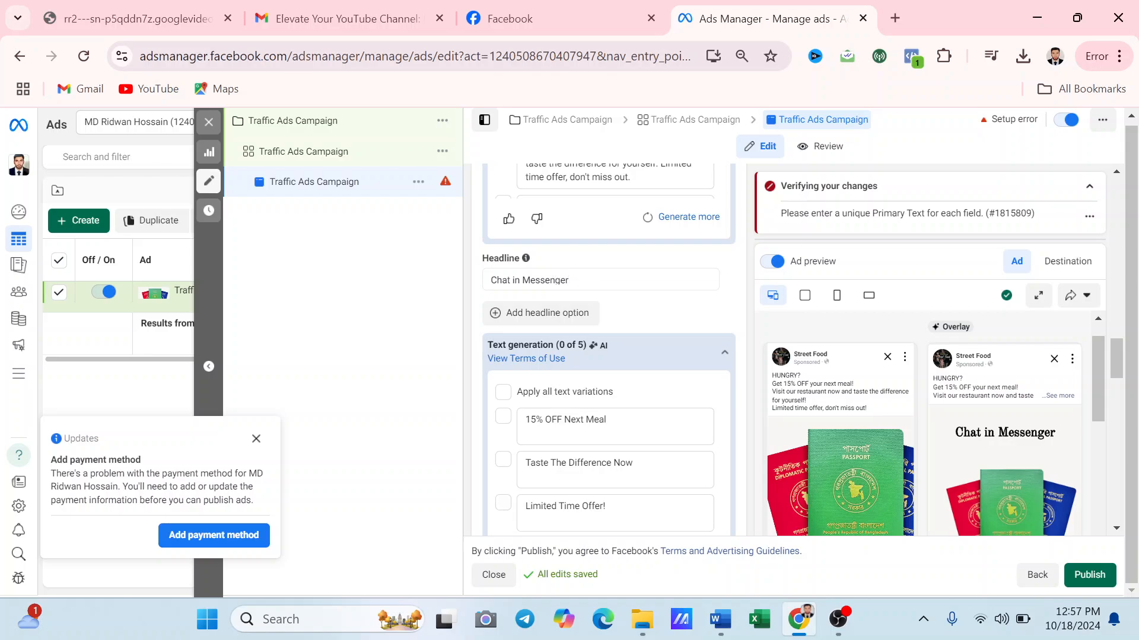
{"action": "scroll", "coordinate": [608, 356], "scroll_direction": "down", "scroll_amount": 3}
{"action": "scroll", "coordinate": [853, 404], "scroll_direction": "down", "scroll_amount": 2}
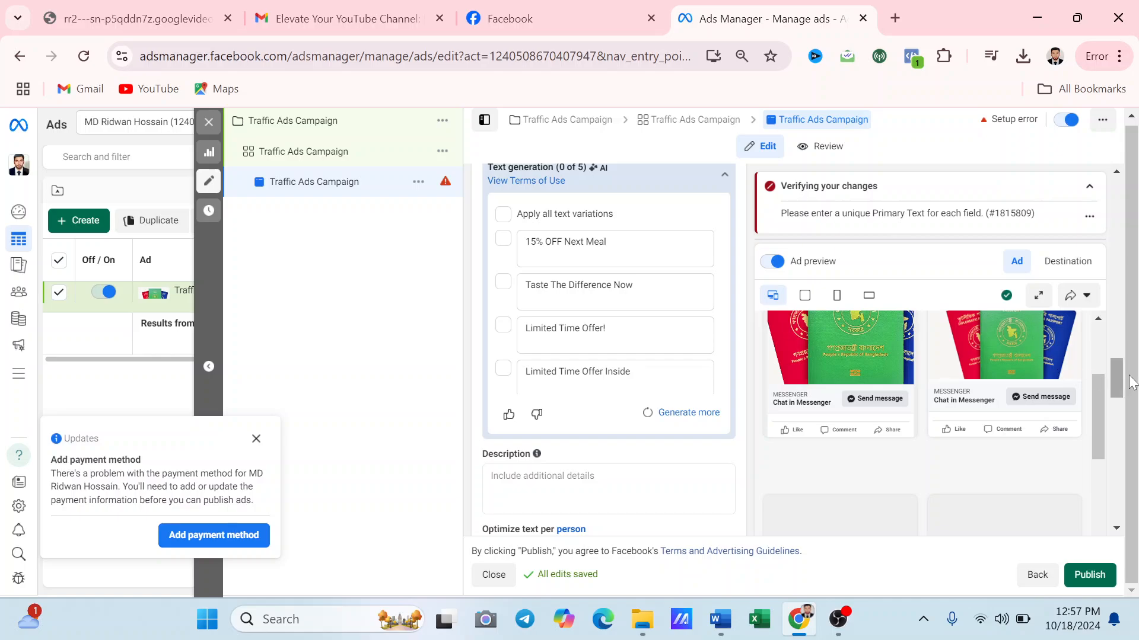
{"action": "scroll", "coordinate": [1118, 368], "scroll_direction": "up", "scroll_amount": 3}
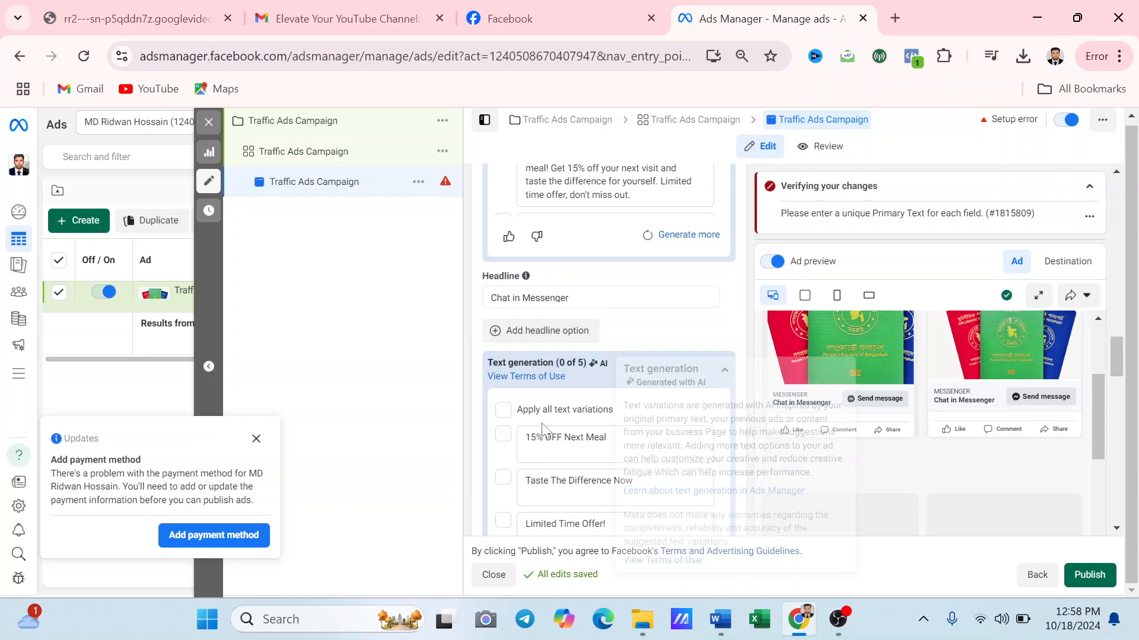
{"action": "left_click", "coordinate": [502, 434]}
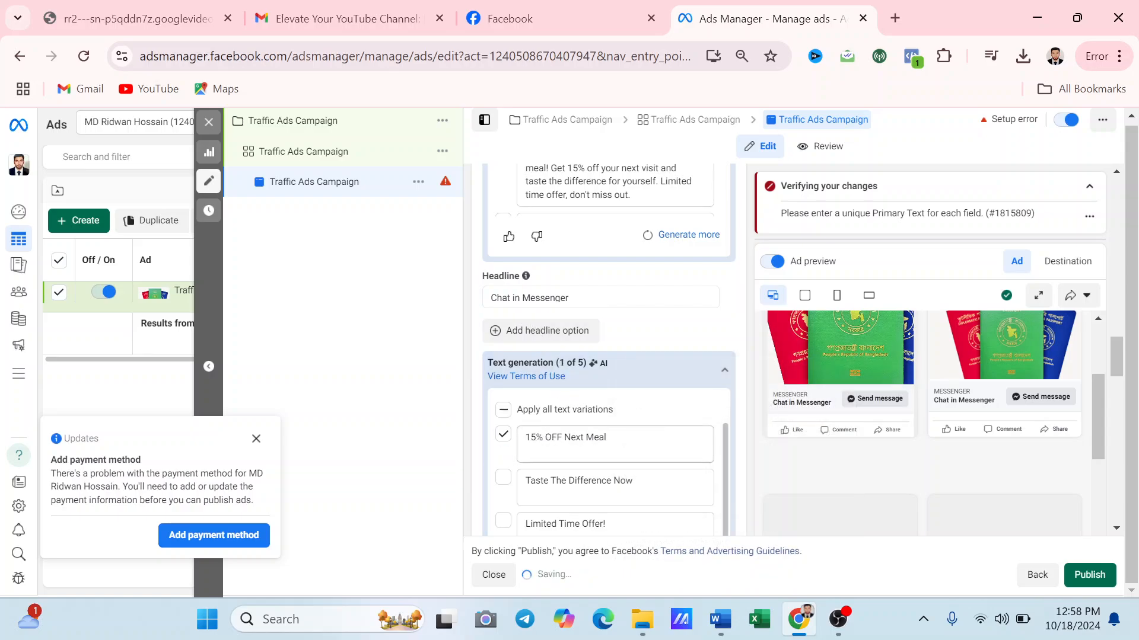
- Leave the ad's description empty and set its call to action to Contact us
{"action": "scroll", "coordinate": [615, 474], "scroll_direction": "down", "scroll_amount": 1}
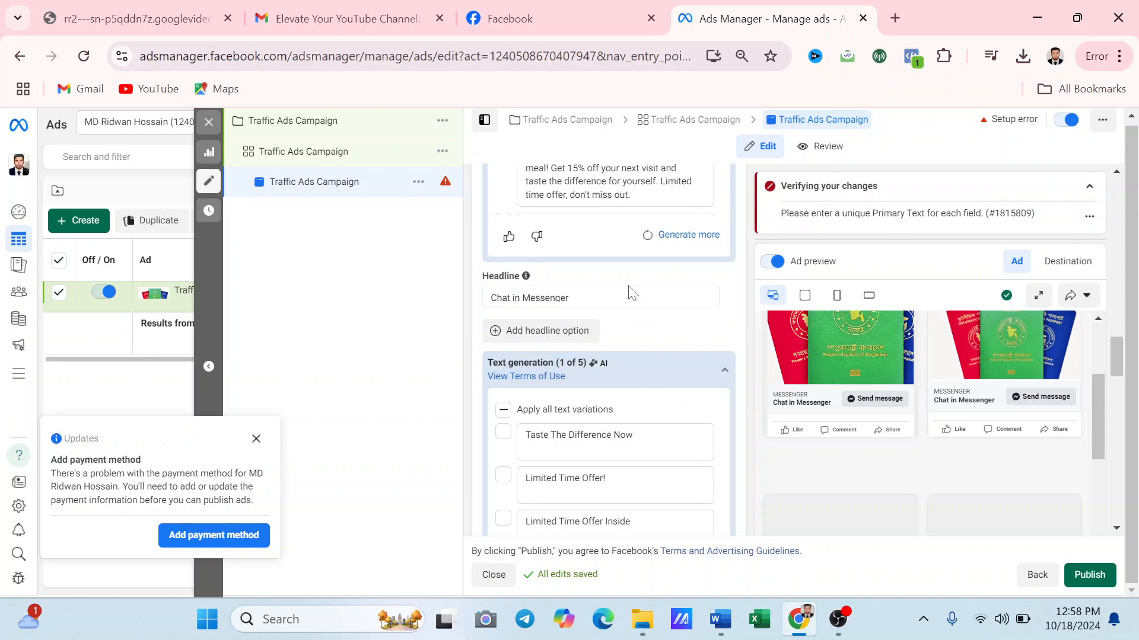
{"action": "scroll", "coordinate": [828, 383], "scroll_direction": "up", "scroll_amount": 3}
{"action": "scroll", "coordinate": [623, 317], "scroll_direction": "down", "scroll_amount": 3}
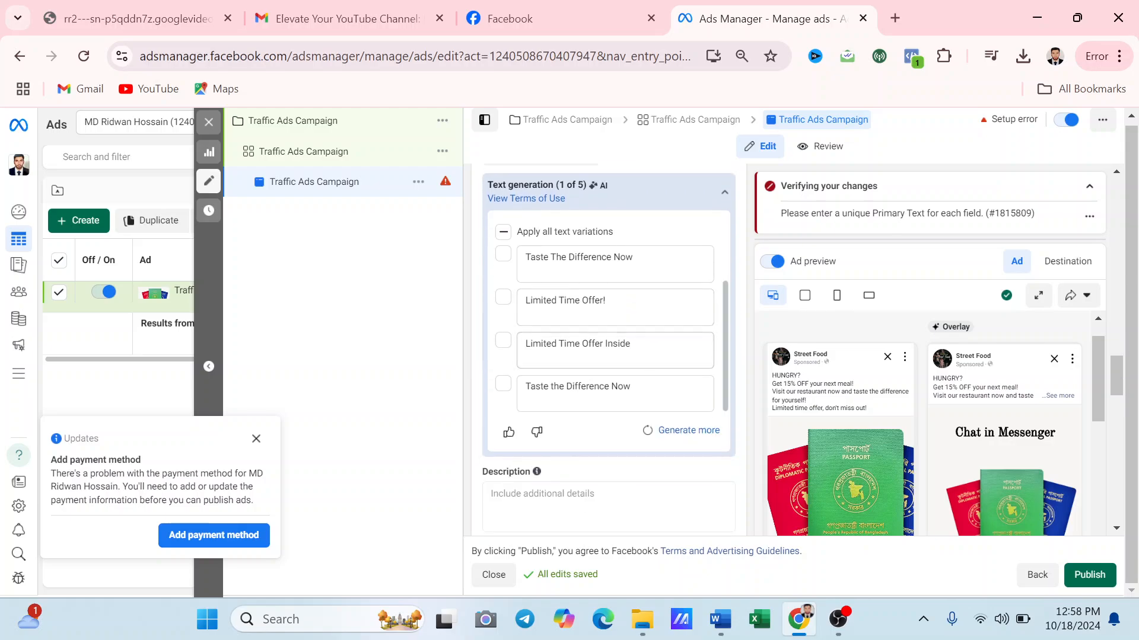
{"action": "left_click_drag", "start_coordinate": [1114, 394], "coordinate": [1121, 402]}
{"action": "left_click", "coordinate": [569, 298]}
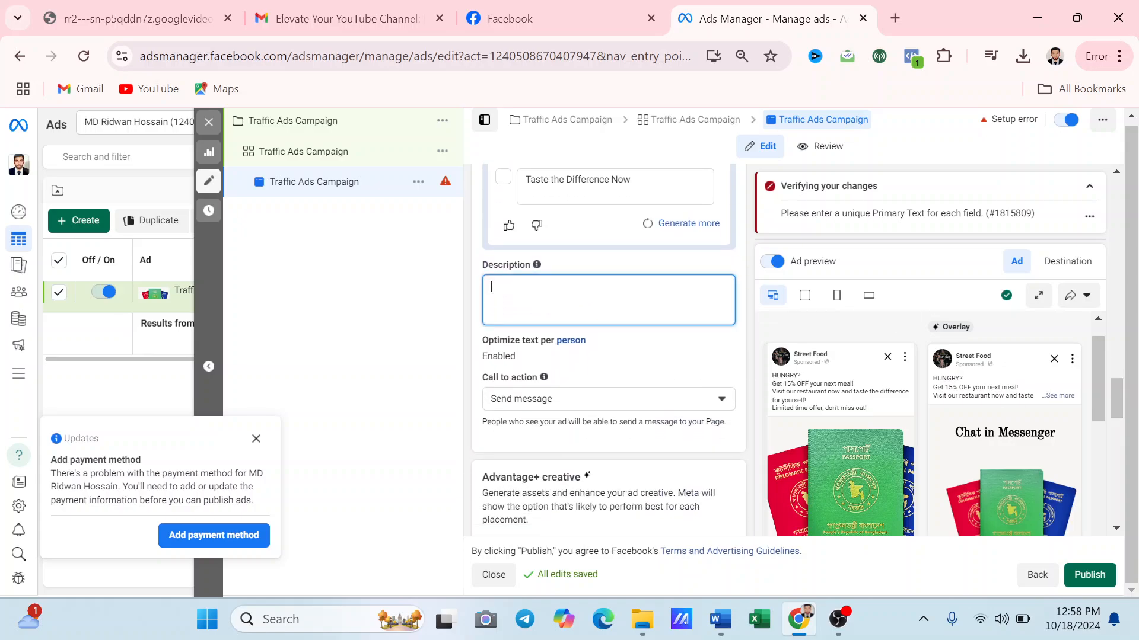
{"action": "scroll", "coordinate": [642, 351], "scroll_direction": "down", "scroll_amount": 1}
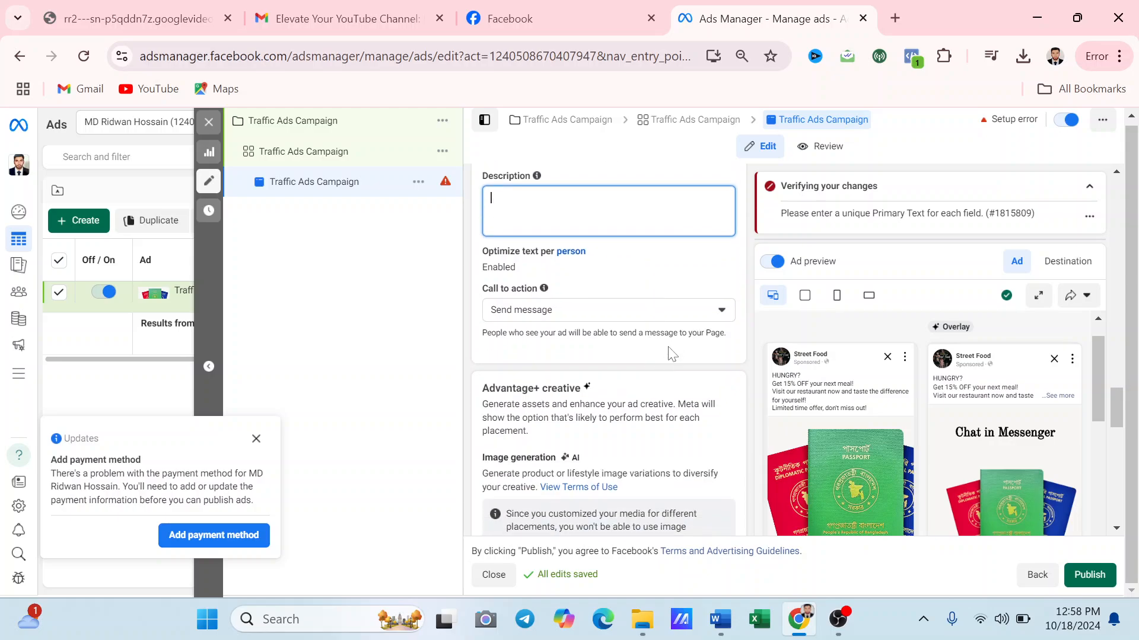
{"action": "left_click", "coordinate": [714, 315]}
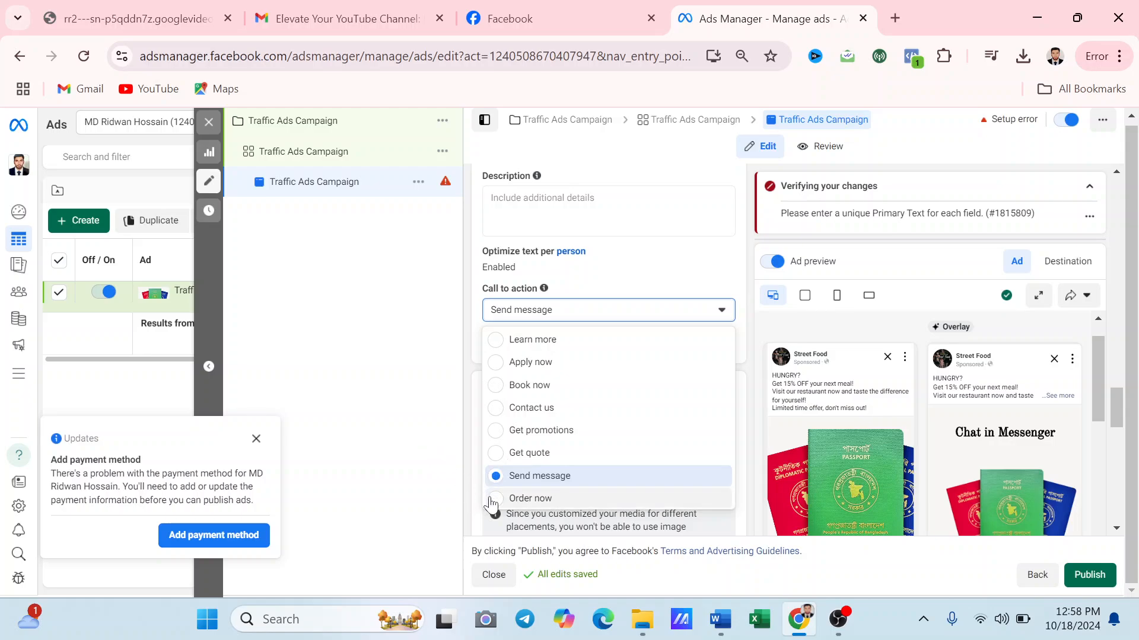
{"action": "left_click", "coordinate": [495, 414]}
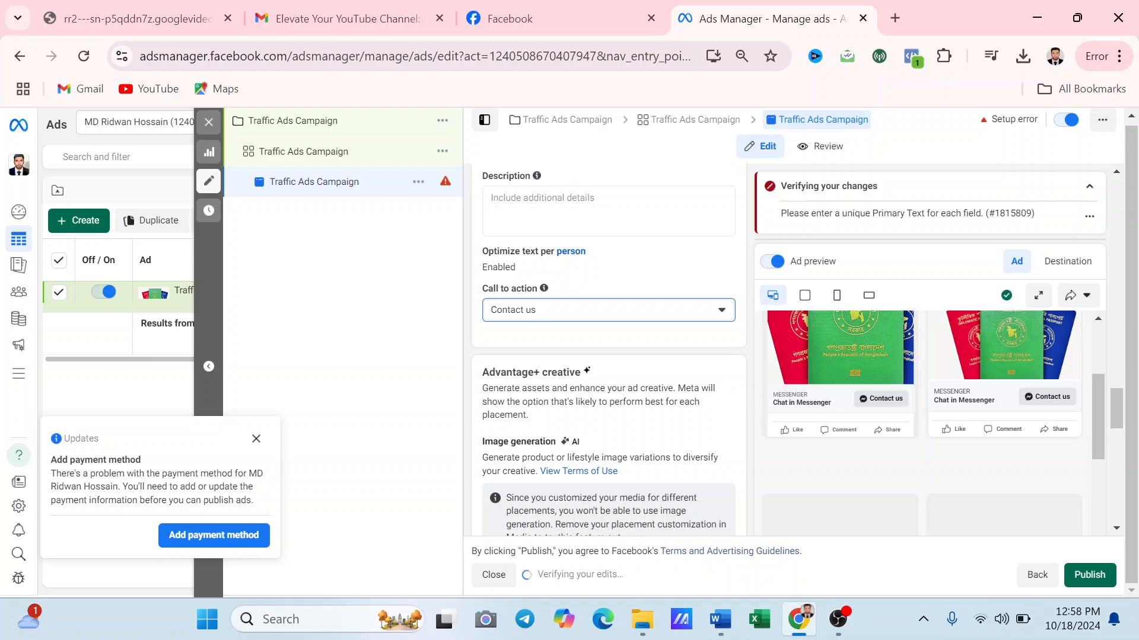
- Open the Start conversations message template for editing and save it with its default greeting and customer questions
{"action": "scroll", "coordinate": [649, 382], "scroll_direction": "down", "scroll_amount": 2}
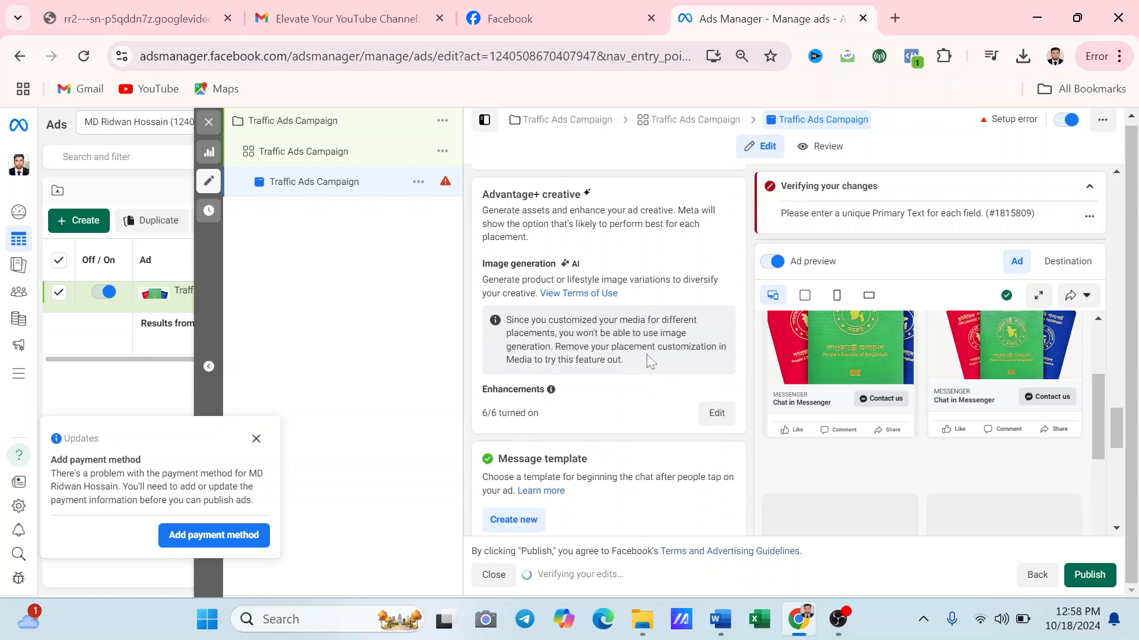
{"action": "scroll", "coordinate": [646, 354], "scroll_direction": "up", "scroll_amount": 1}
{"action": "scroll", "coordinate": [646, 354], "scroll_direction": "down", "scroll_amount": 4}
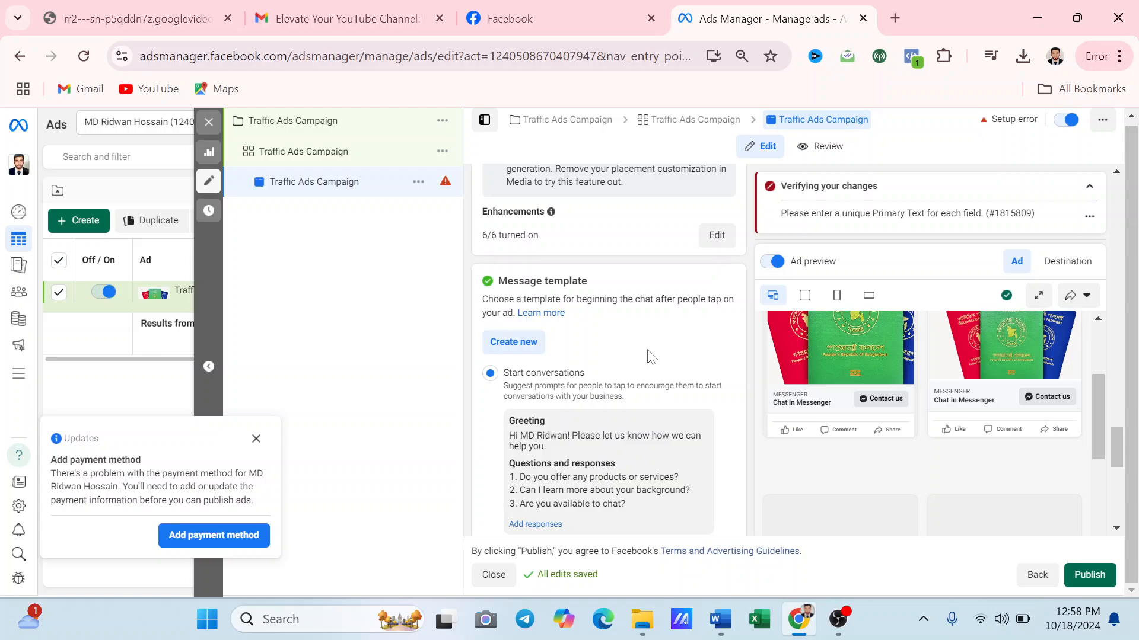
{"action": "scroll", "coordinate": [646, 383], "scroll_direction": "down", "scroll_amount": 3}
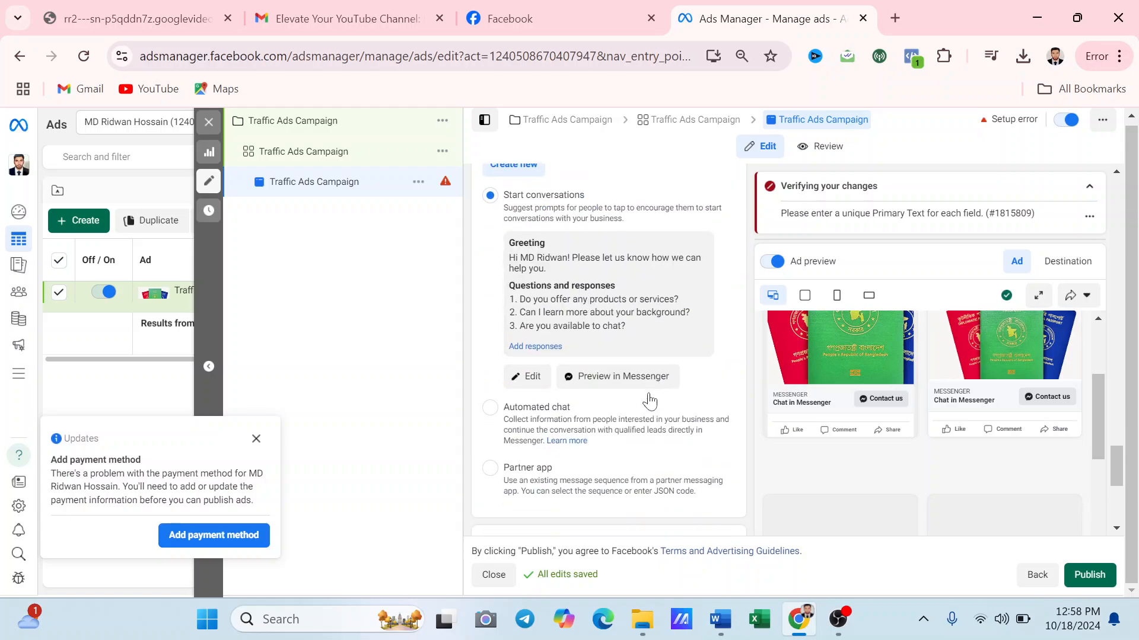
{"action": "left_click", "coordinate": [527, 377]}
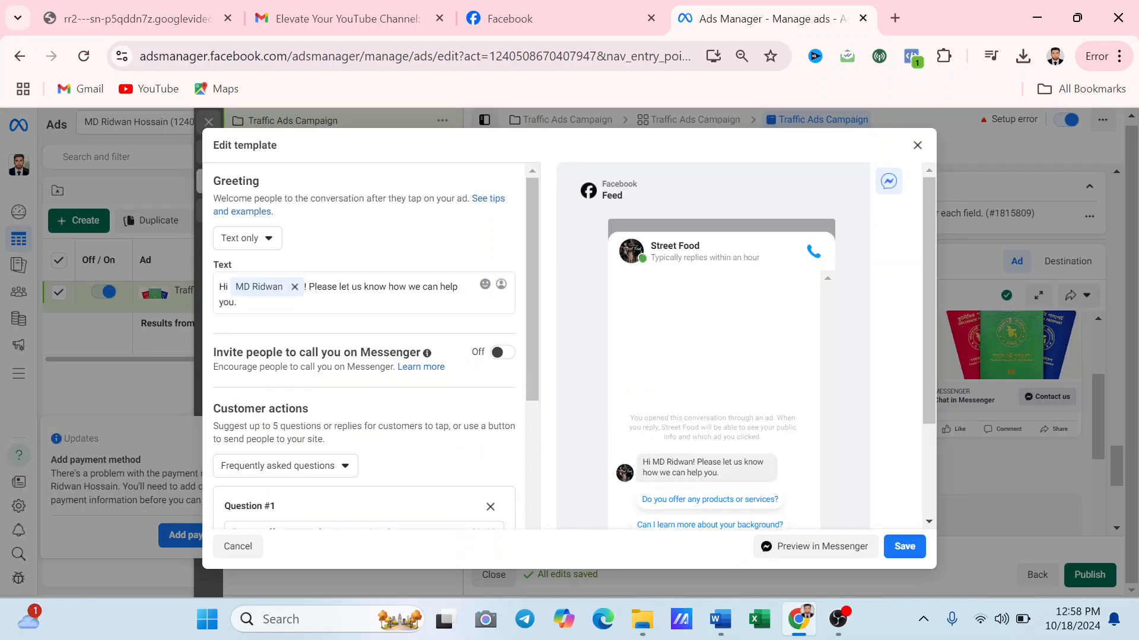
{"action": "scroll", "coordinate": [445, 318], "scroll_direction": "down", "scroll_amount": 3}
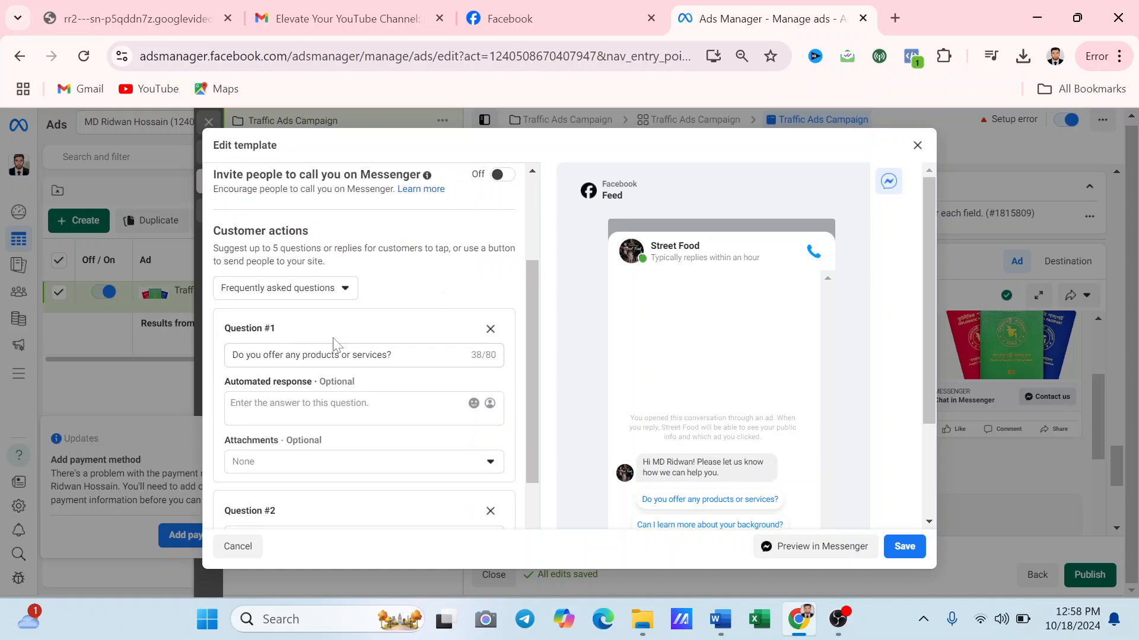
{"action": "scroll", "coordinate": [343, 338], "scroll_direction": "down", "scroll_amount": 2}
{"action": "scroll", "coordinate": [764, 411], "scroll_direction": "down", "scroll_amount": 2}
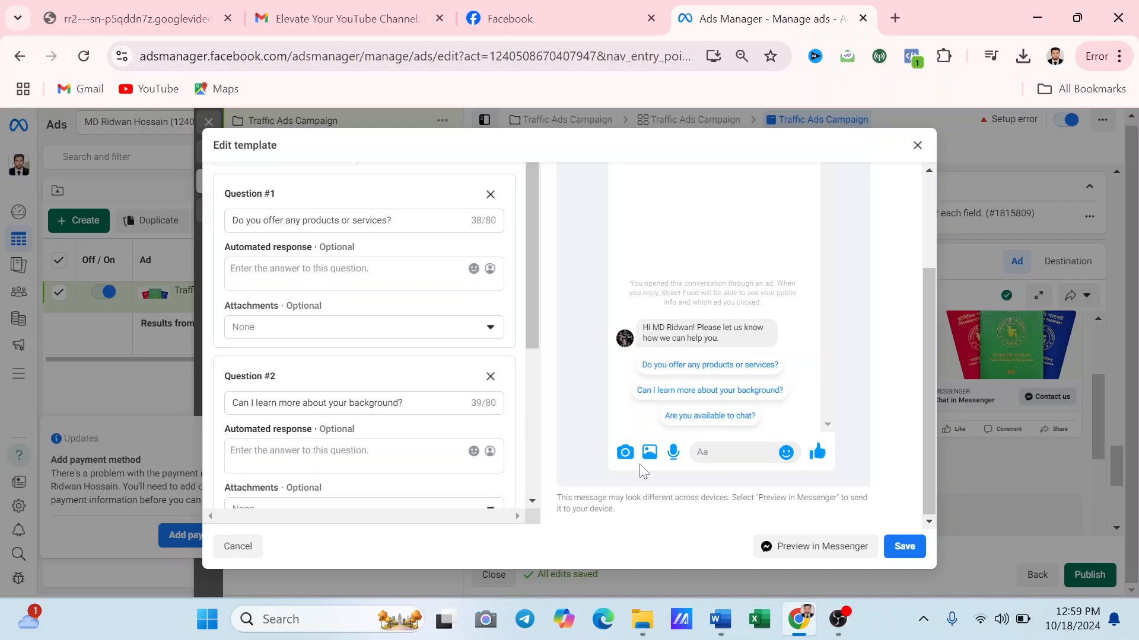
{"action": "left_click", "coordinate": [904, 546]}
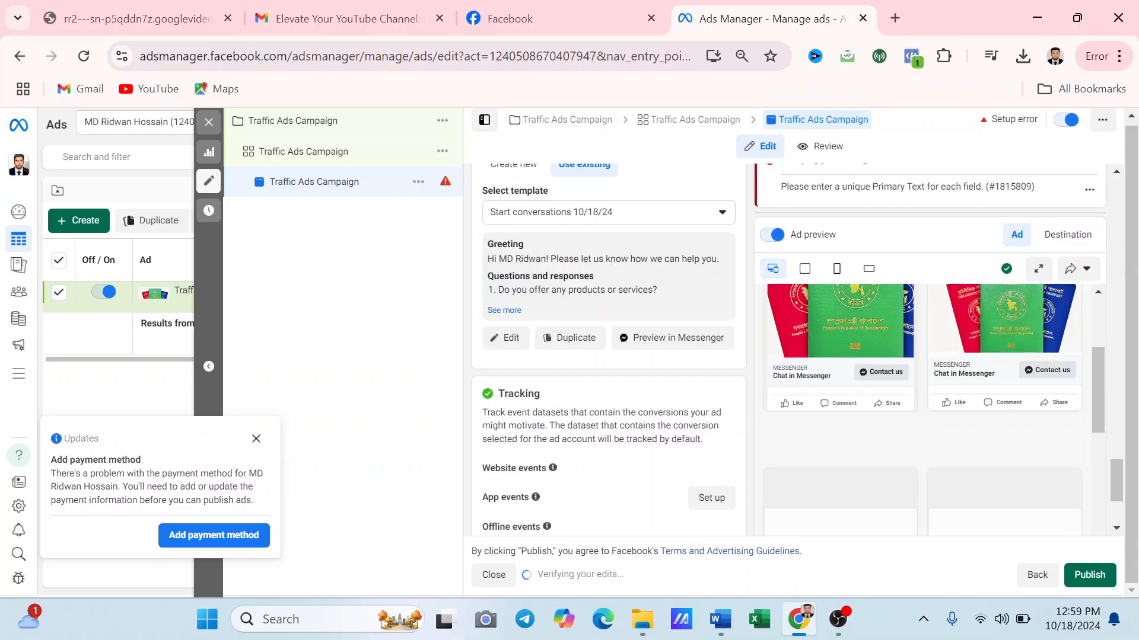
{"action": "scroll", "coordinate": [654, 397], "scroll_direction": "down", "scroll_amount": 3}
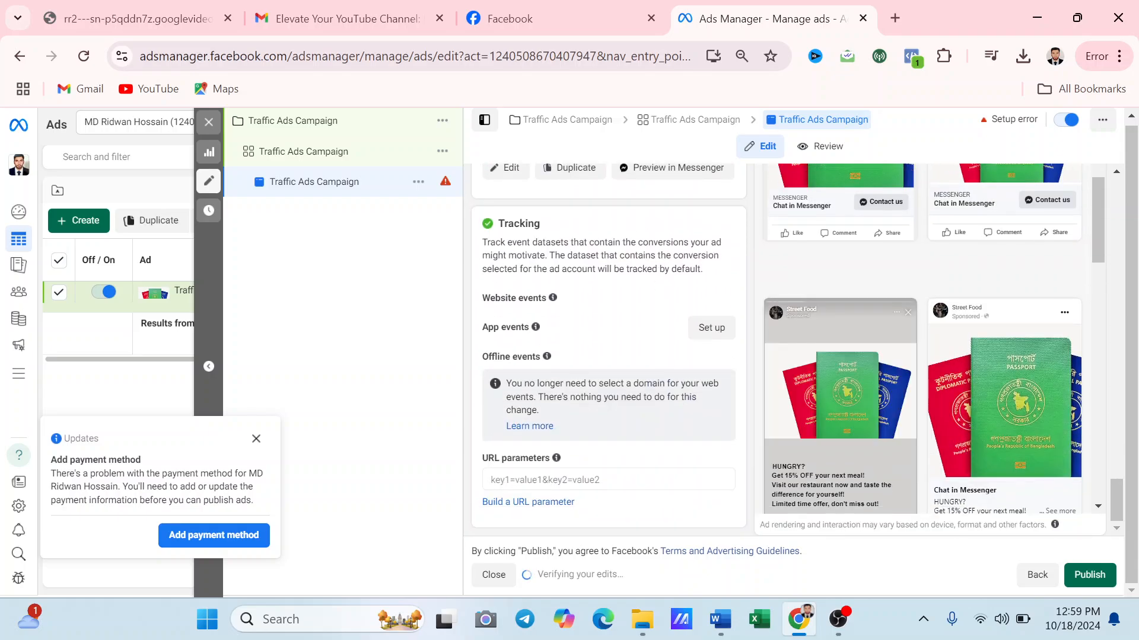